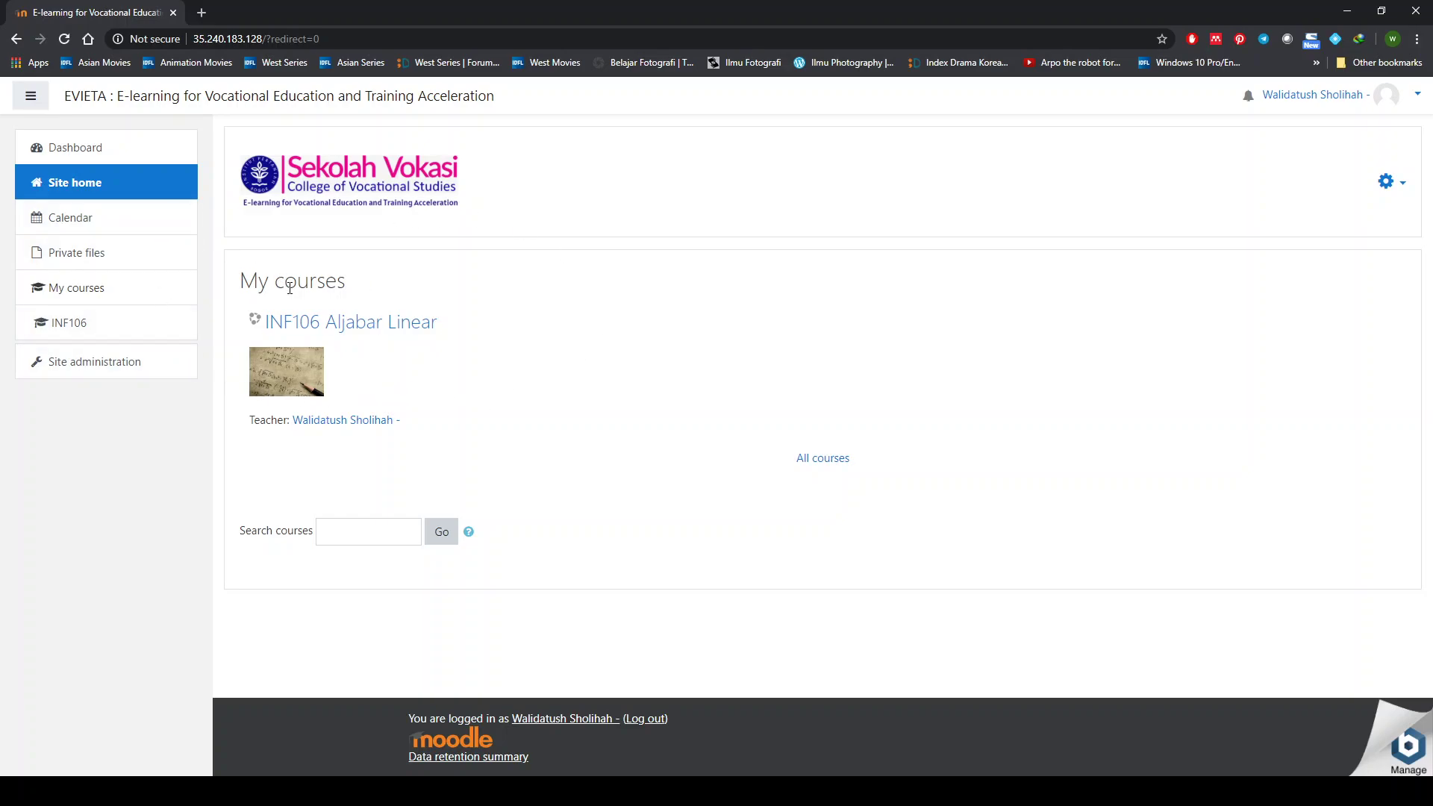
Open the question bank of the INF106 Aljabar Linear course and check its selectable question categories.
left_click(382, 325)
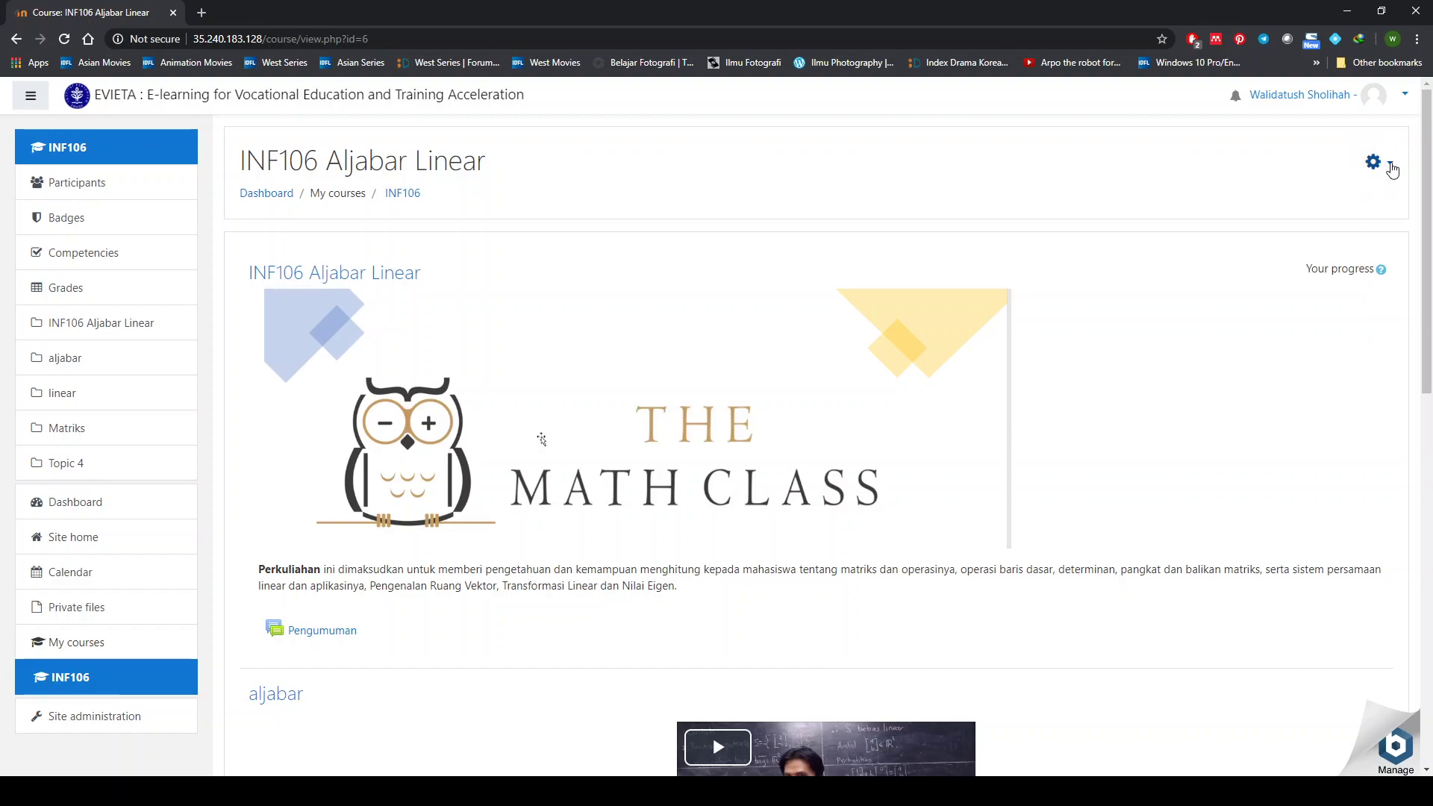
left_click(1392, 170)
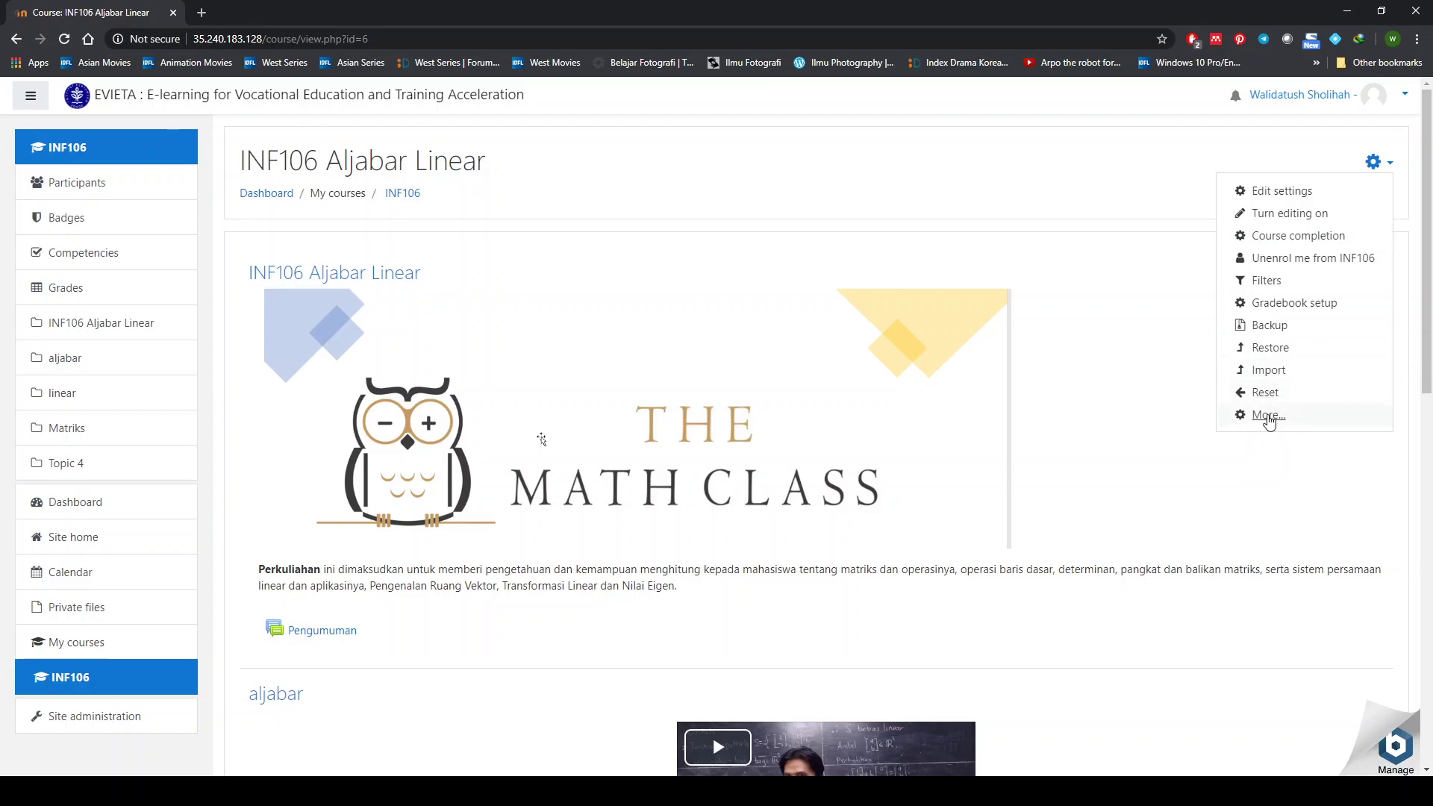
left_click(1269, 415)
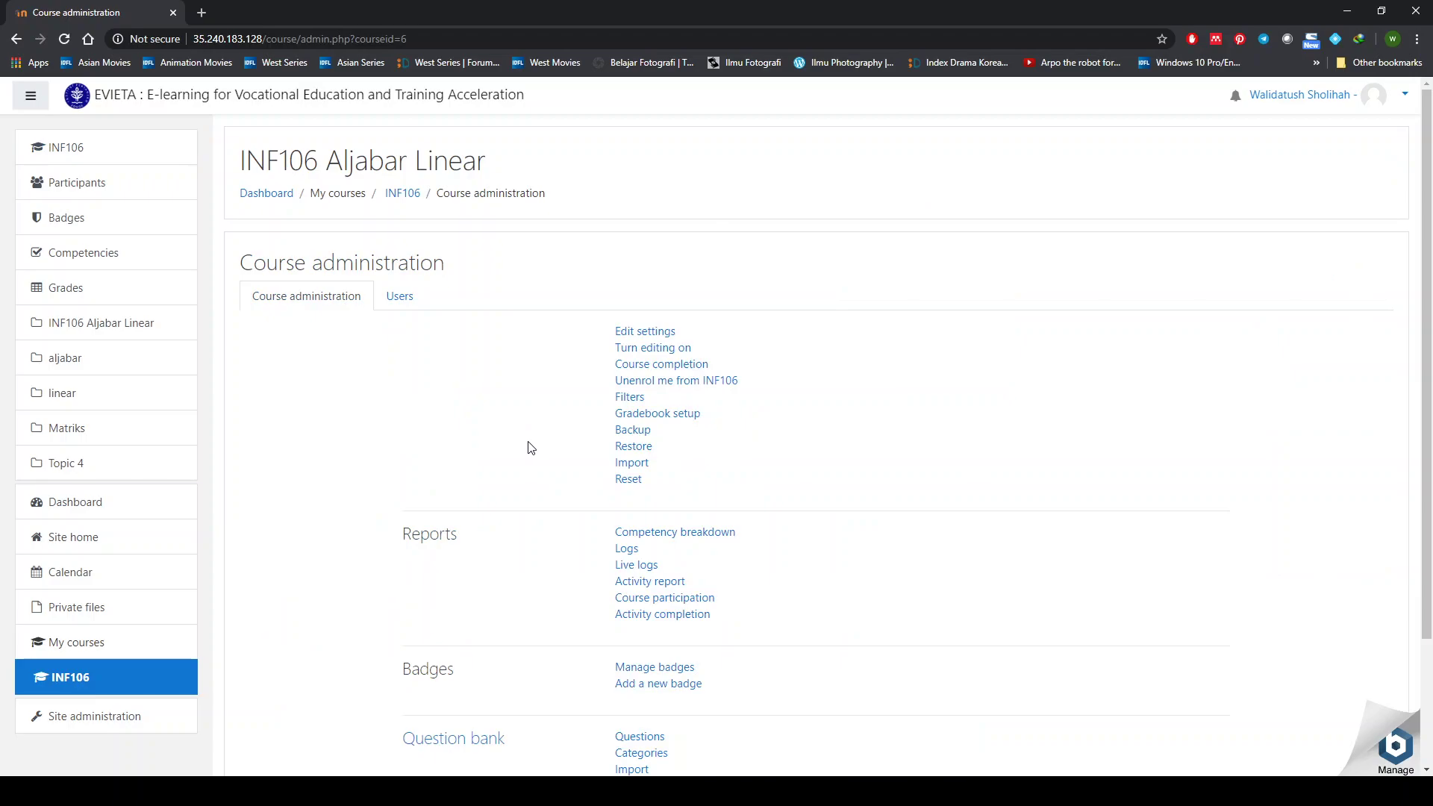
scroll(531, 448, "down", 3)
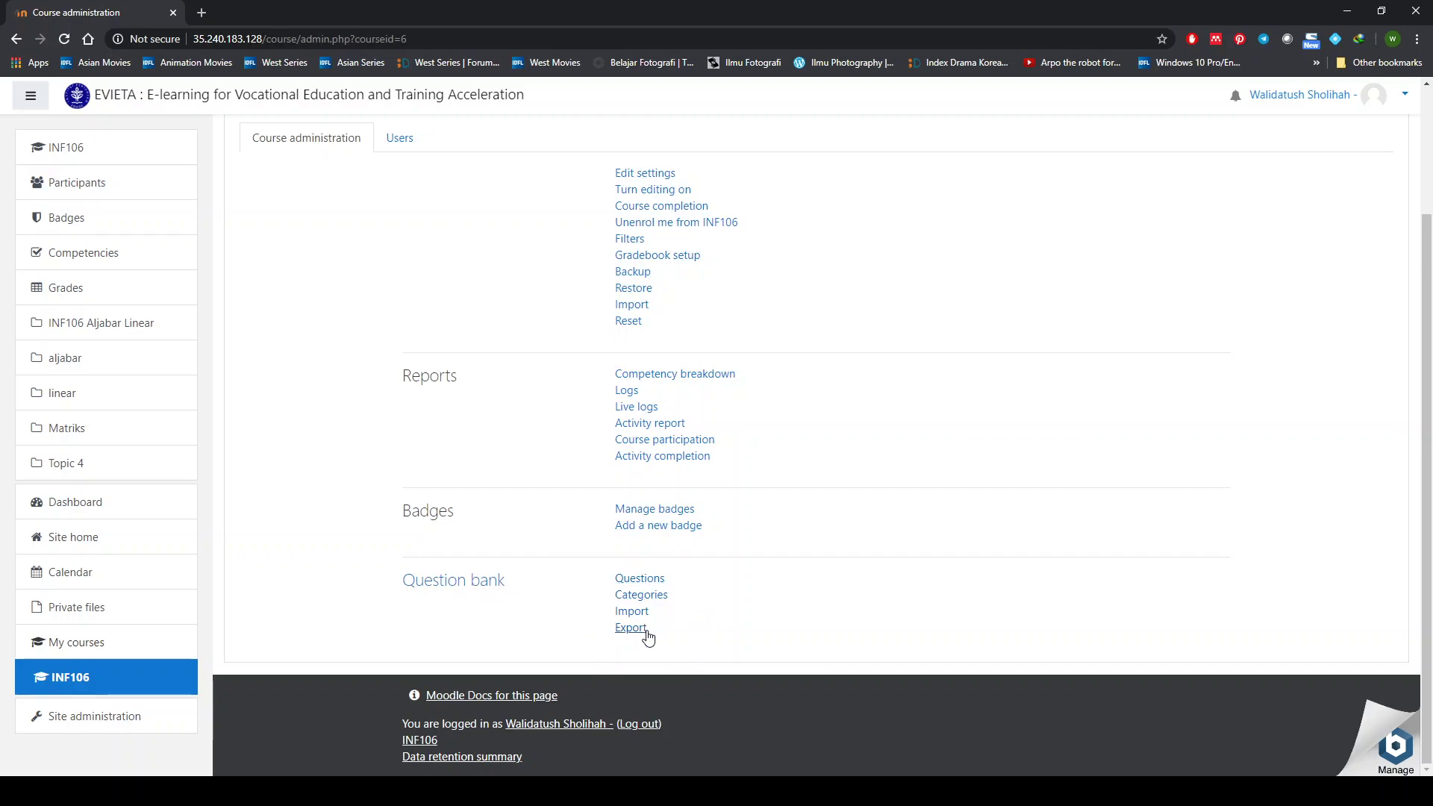
left_click(639, 579)
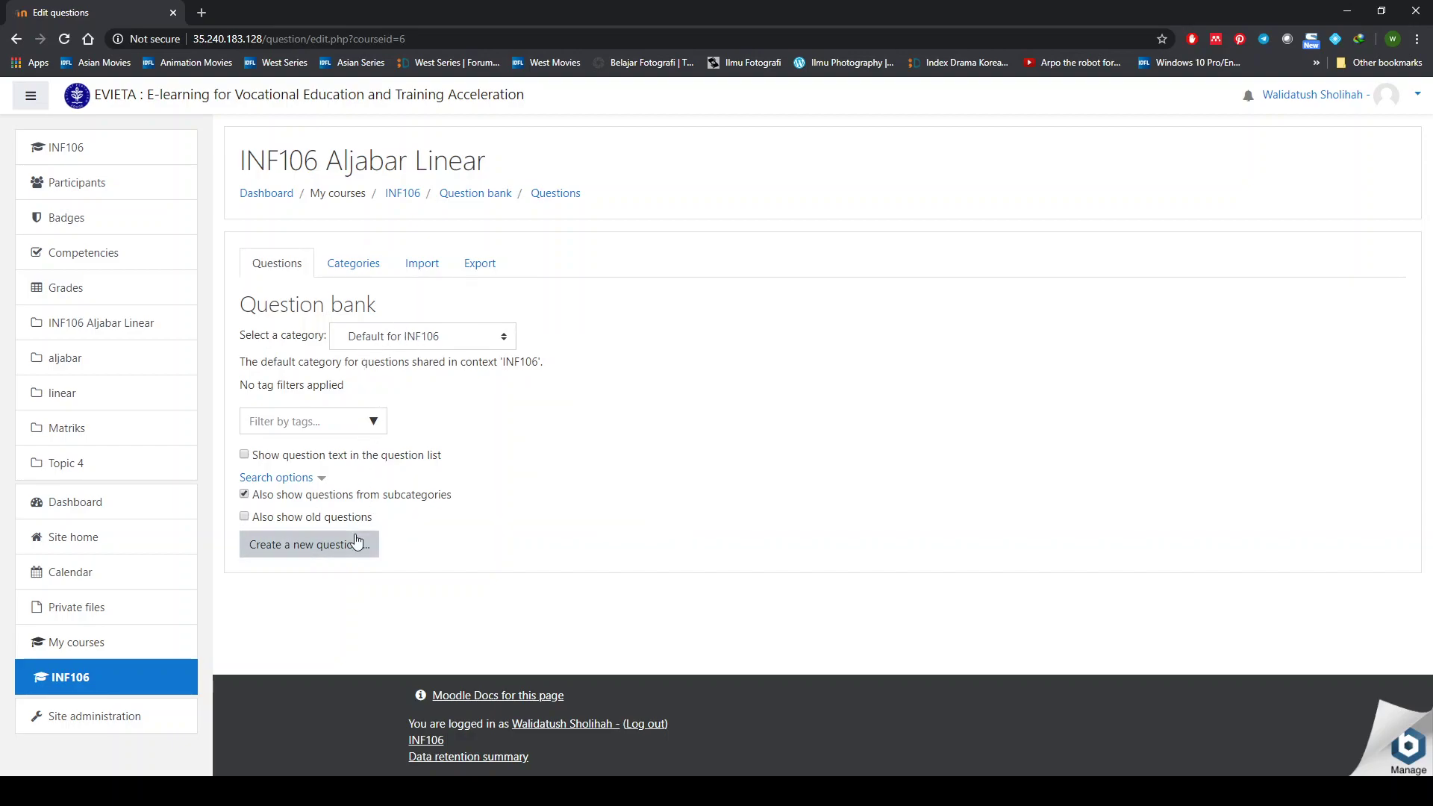
left_click(437, 343)
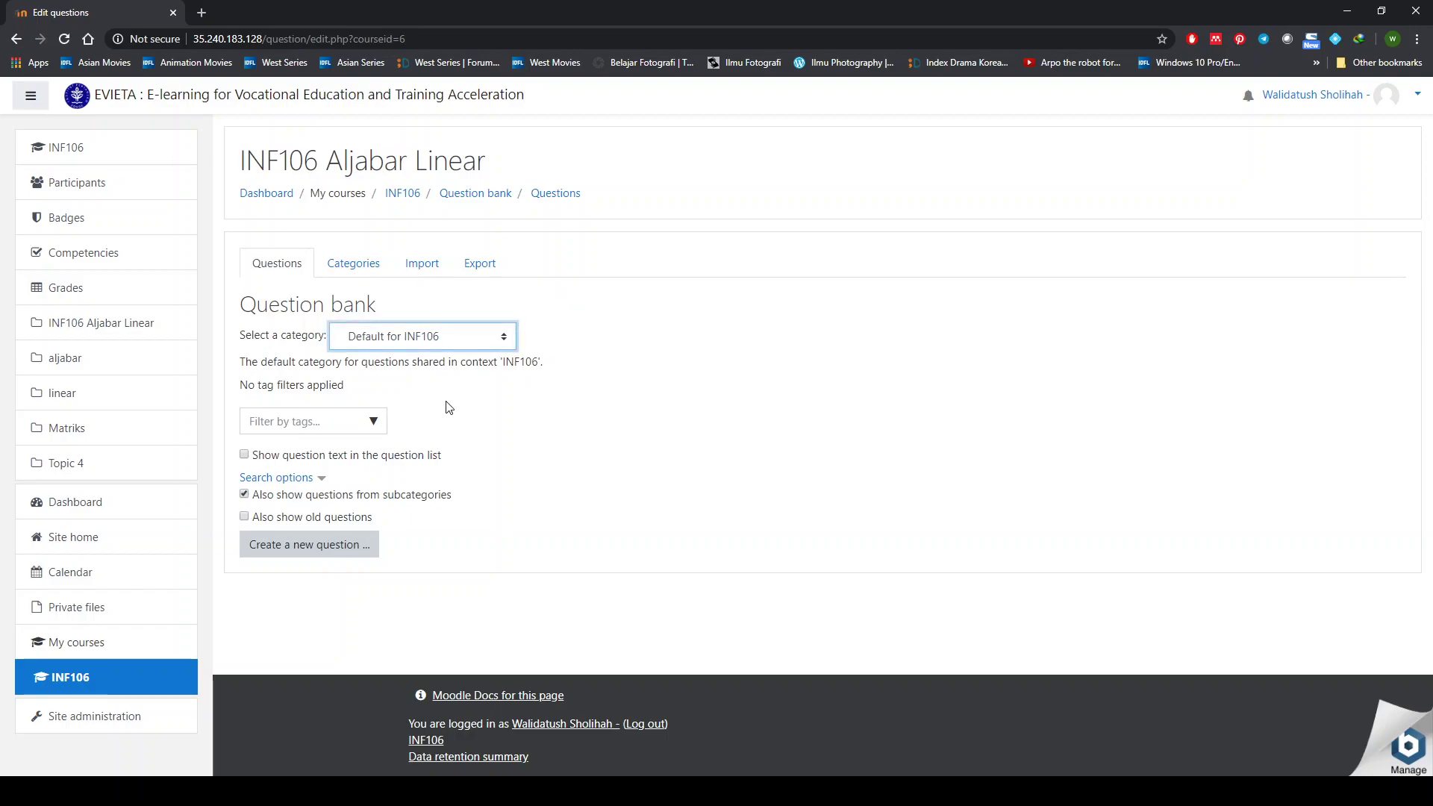
left_click(543, 407)
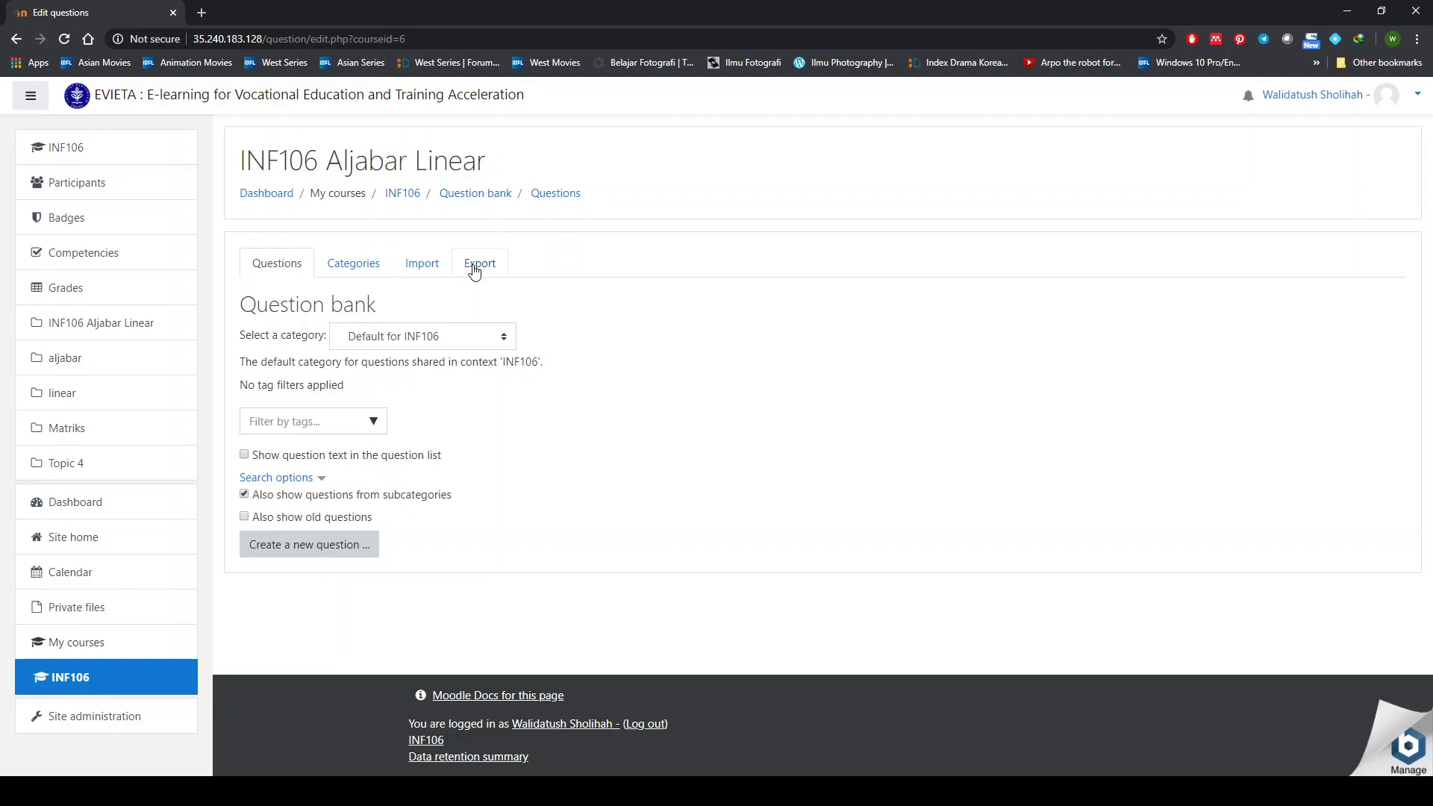
Add a question category named "Bab Matriks" with Default for INF106 as its parent.
left_click(355, 271)
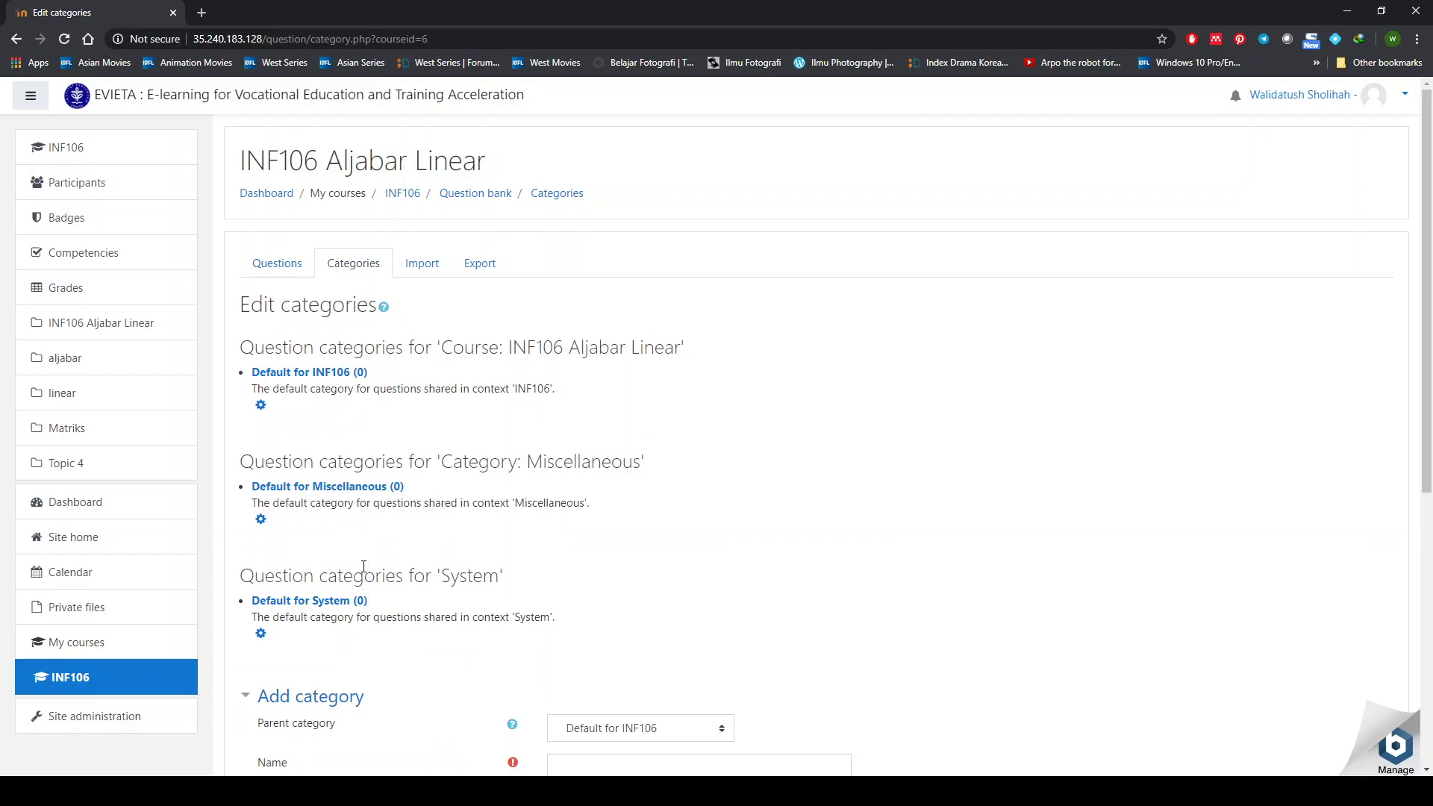
scroll(344, 515, "down", 2)
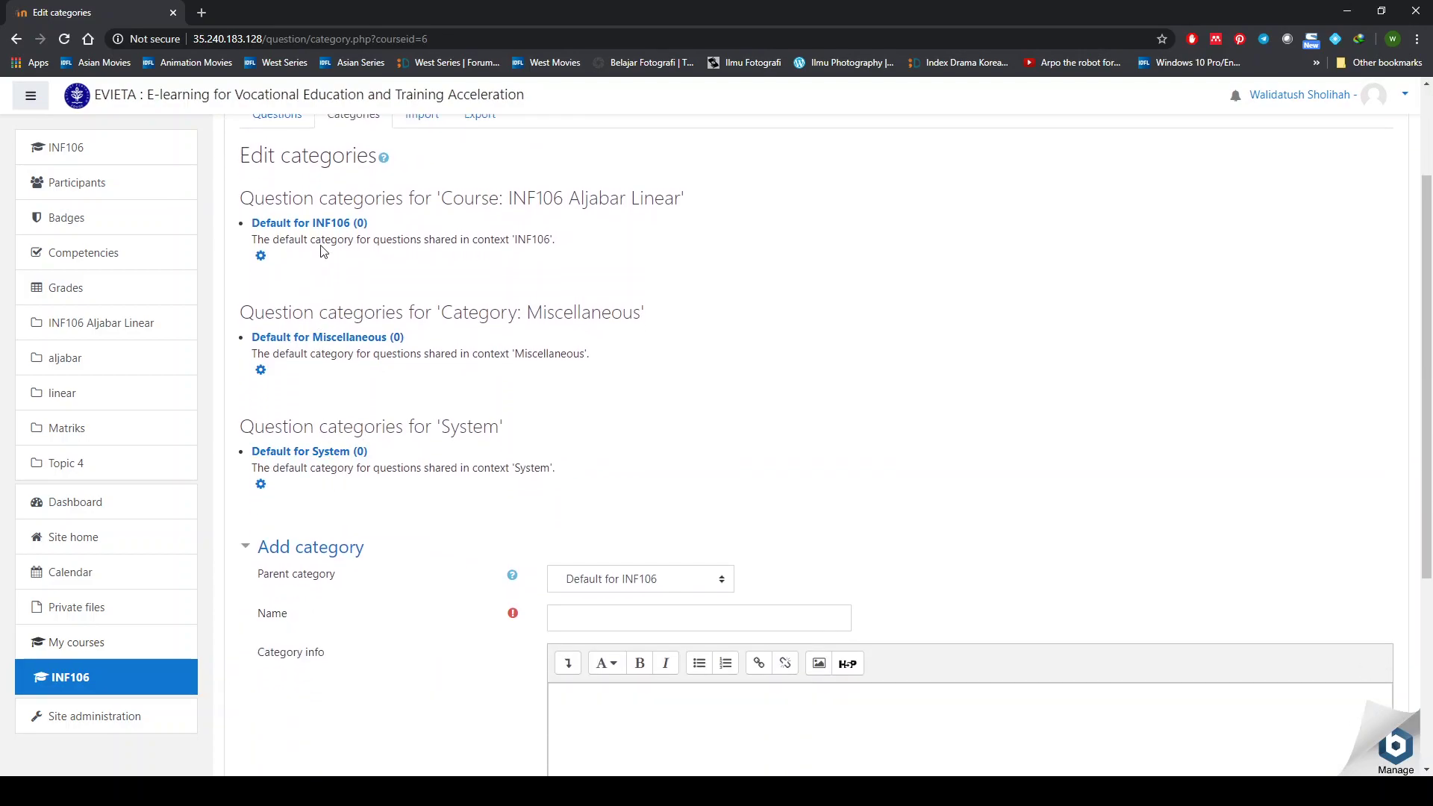
scroll(617, 537, "down", 4)
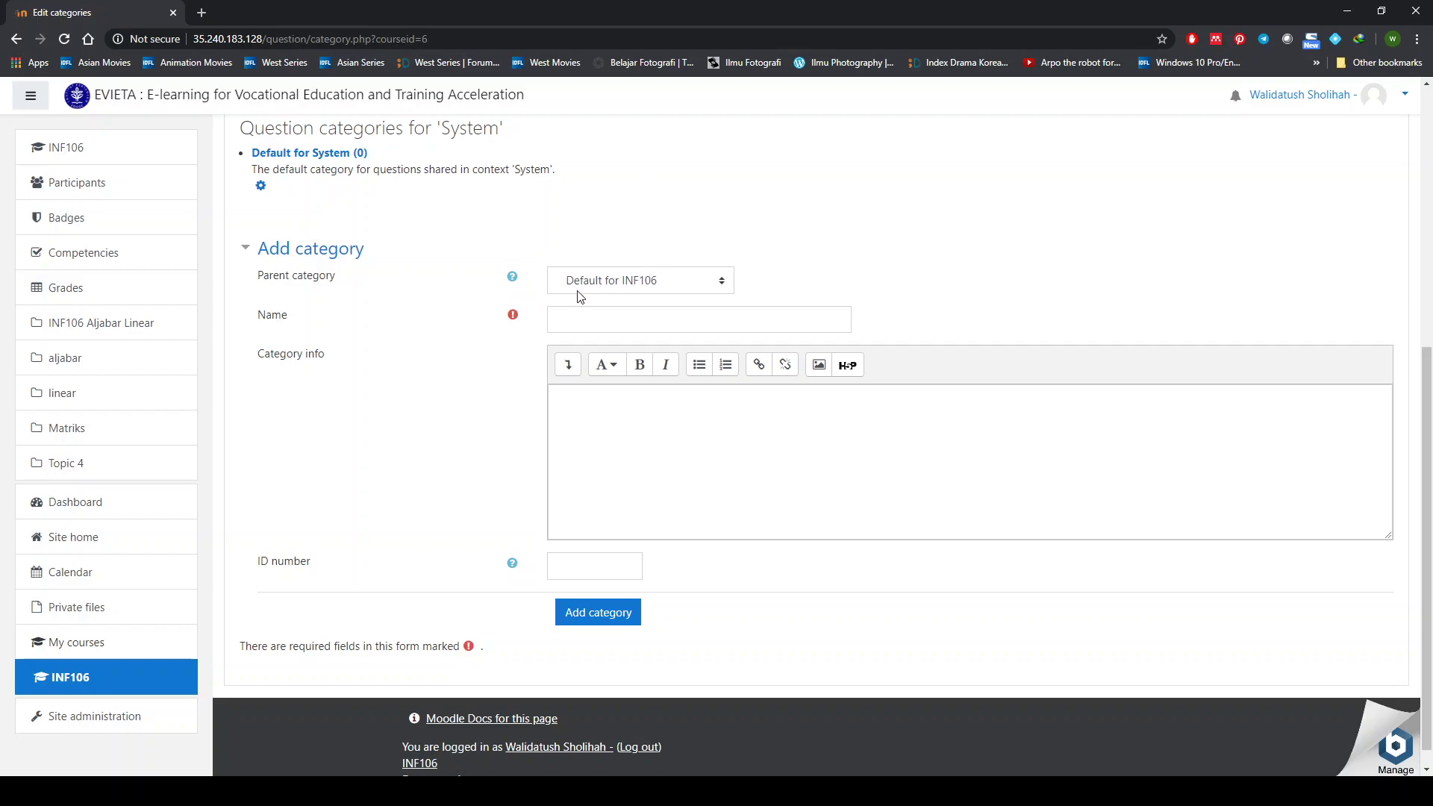
left_click(629, 287)
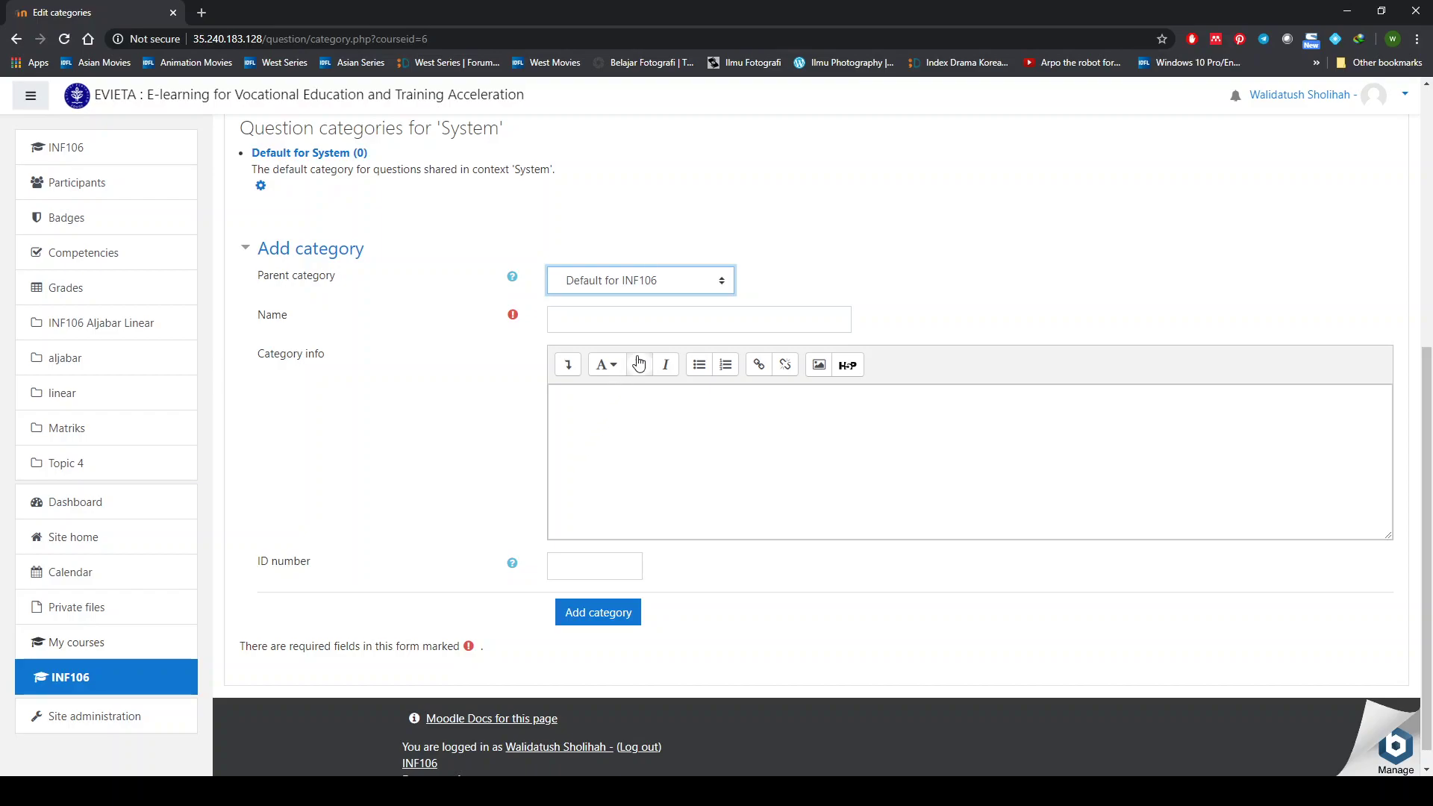
left_click(629, 324)
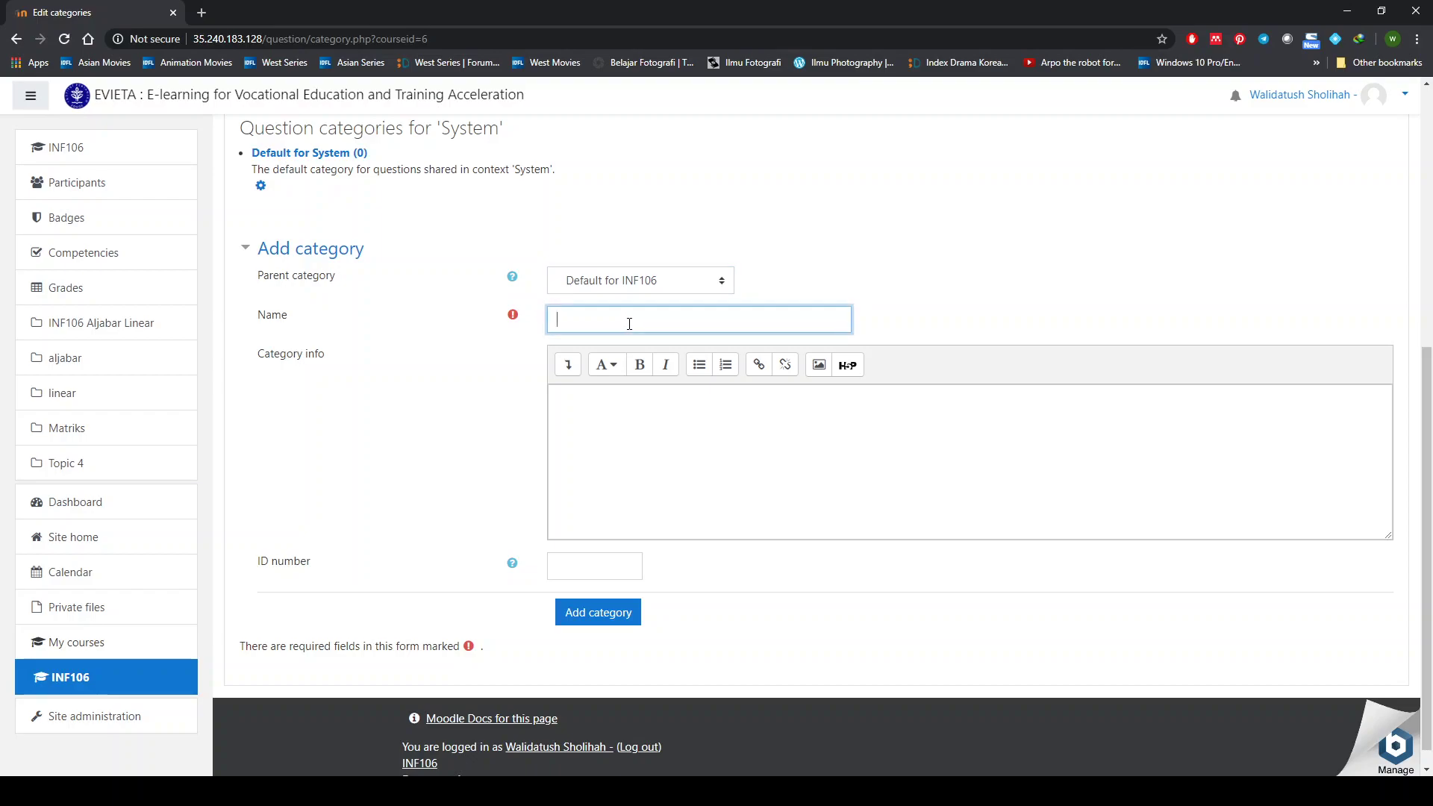
type("ba")
type("B")
type("ab ")
type("Matriks")
left_click(611, 617)
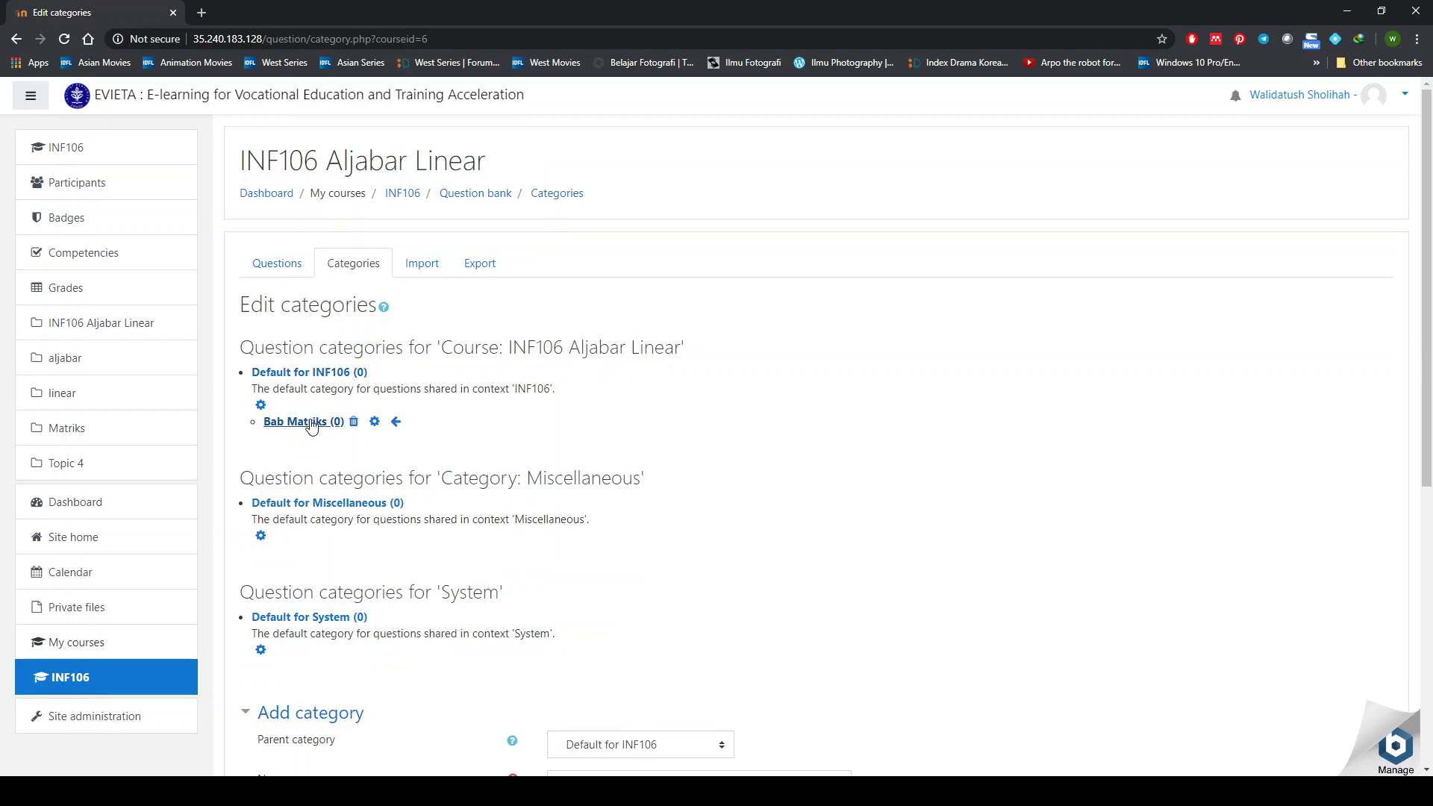
Add another question category named "Bab SPL" under Default for INF106.
scroll(312, 425, "down", 2)
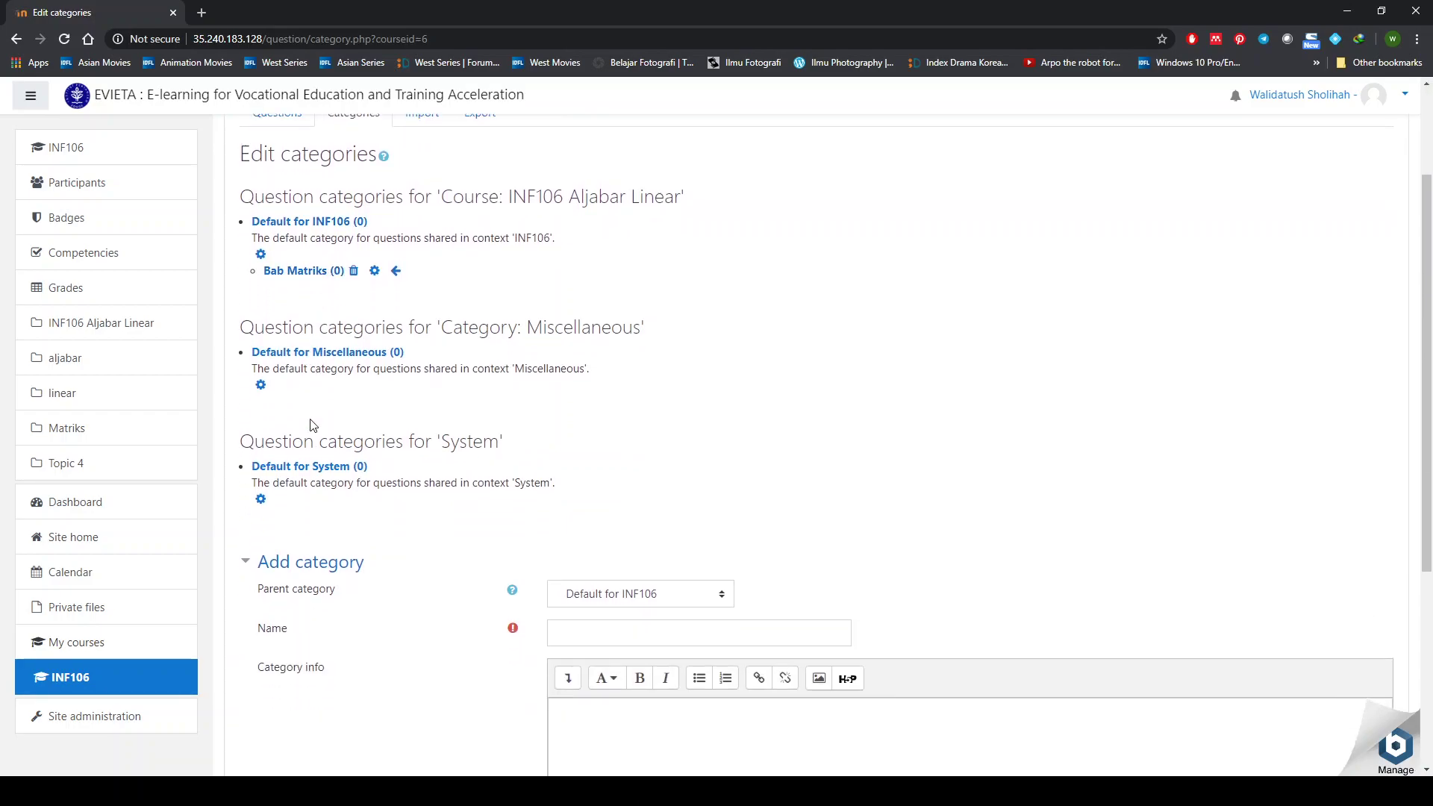
scroll(477, 513, "down", 2)
left_click(595, 491)
type("Bab SPL")
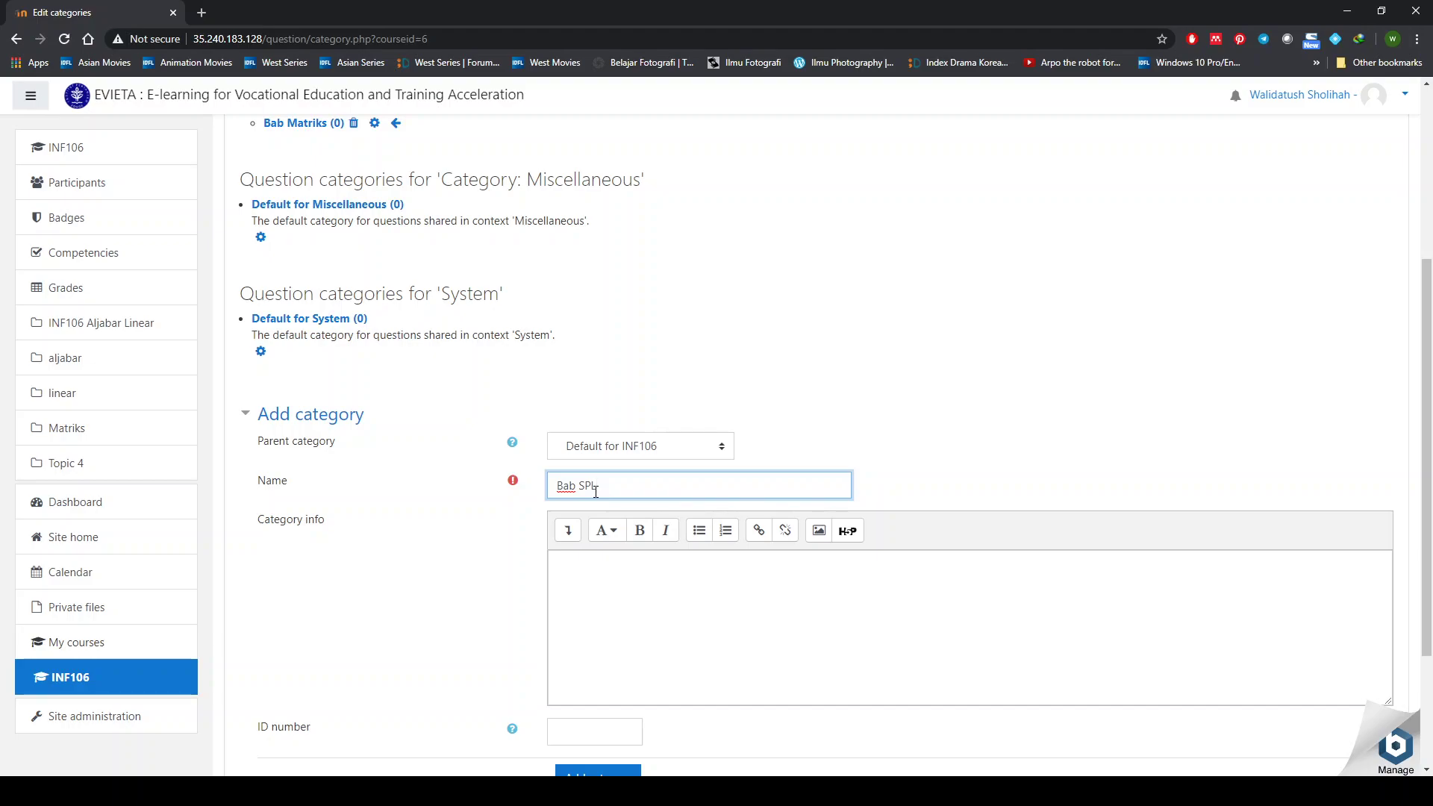
scroll(576, 399, "down", 2)
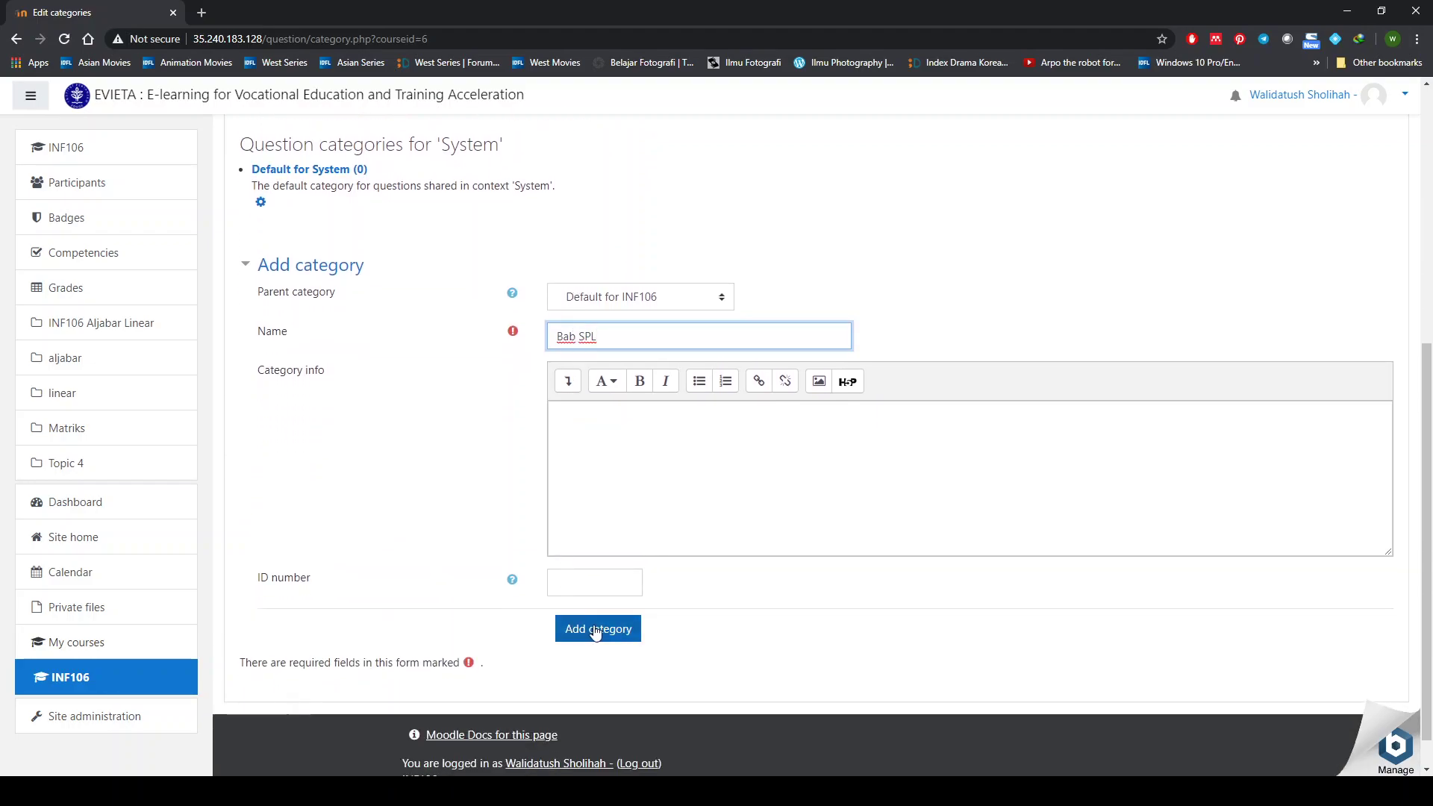
left_click(597, 630)
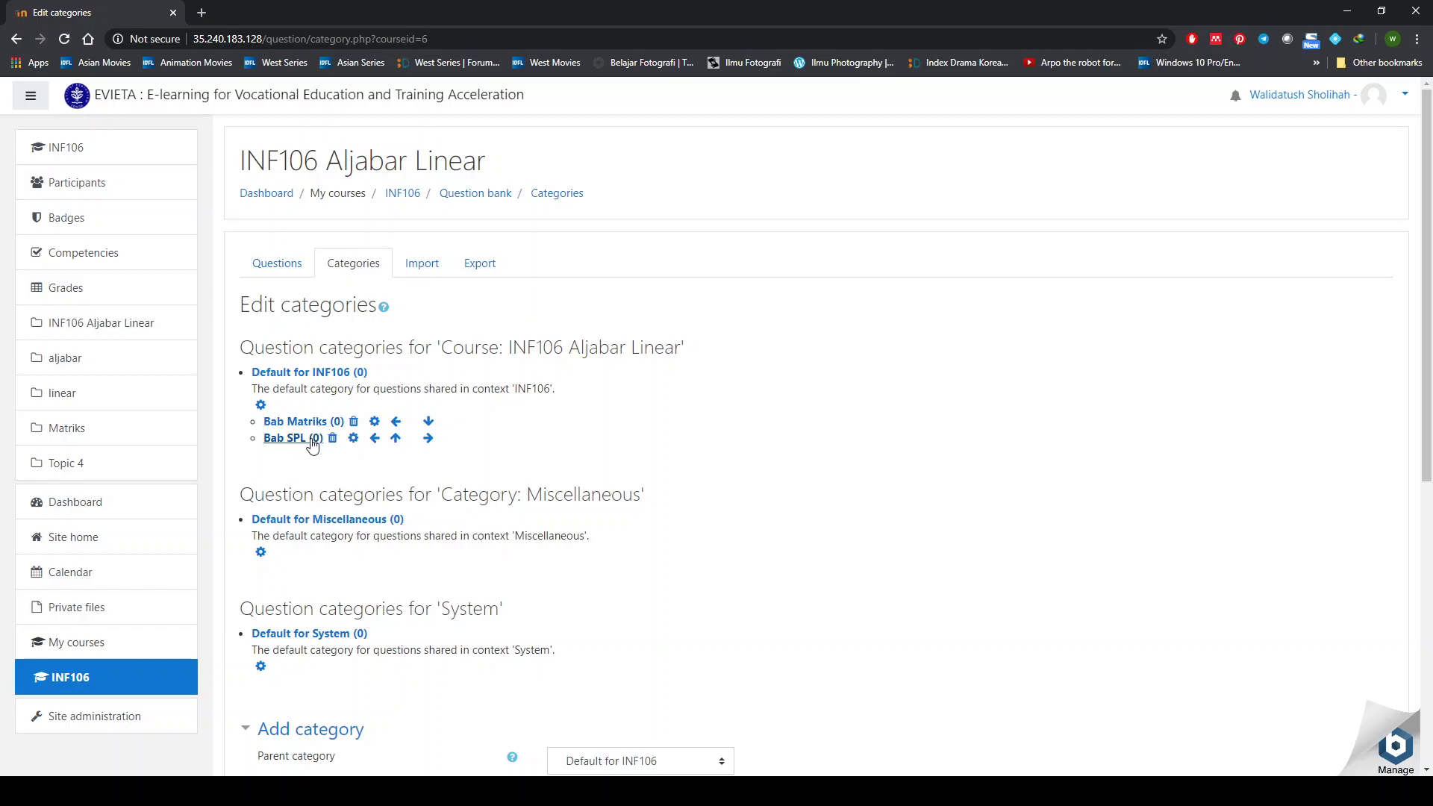
Add a third question category named "Bab Vektor" under Default for INF106.
scroll(312, 445, "down", 4)
left_click(596, 513)
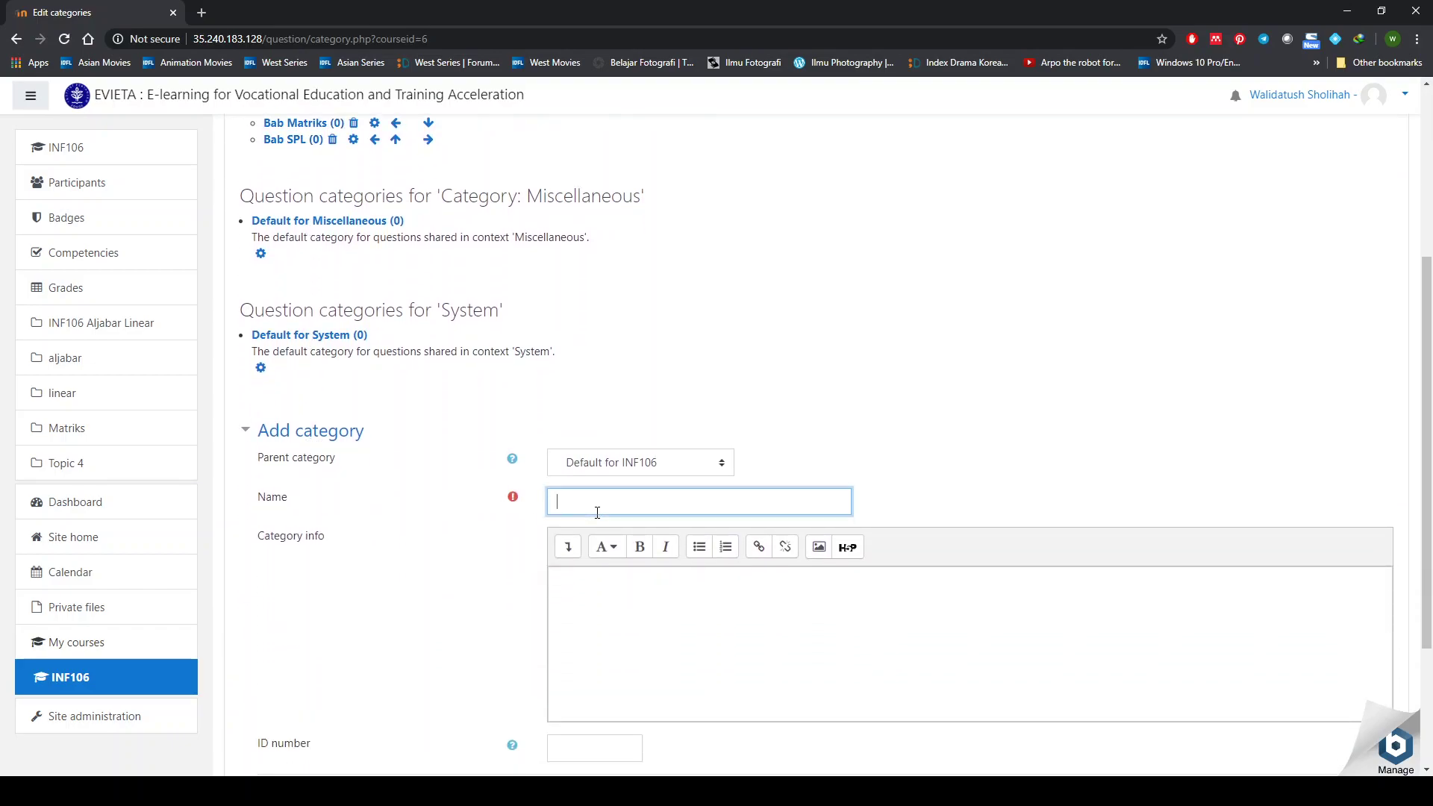
type("bABA")
key("BackSpace")
key("BackSpace")
type("V")
scroll(502, 582, "down", 3)
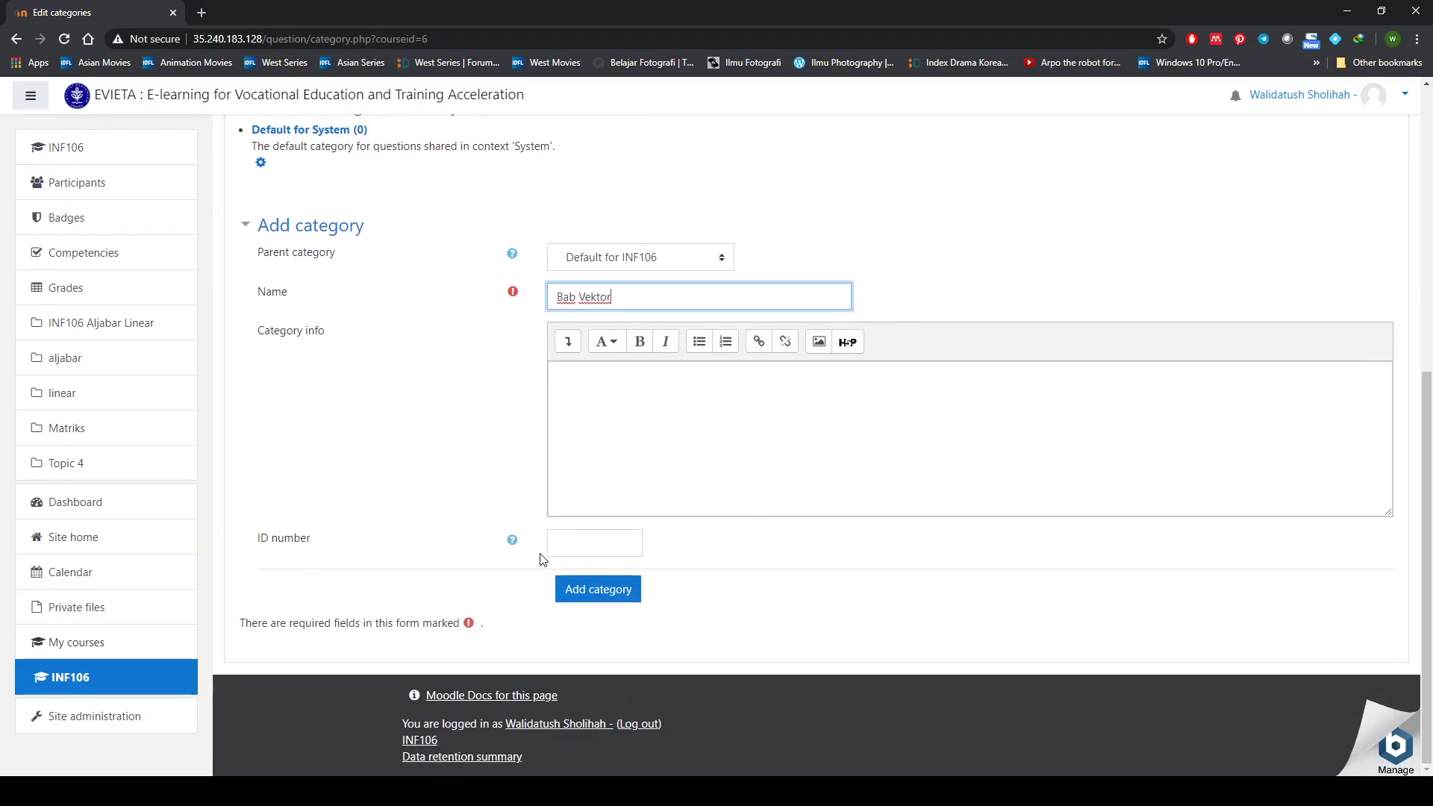
left_click(609, 593)
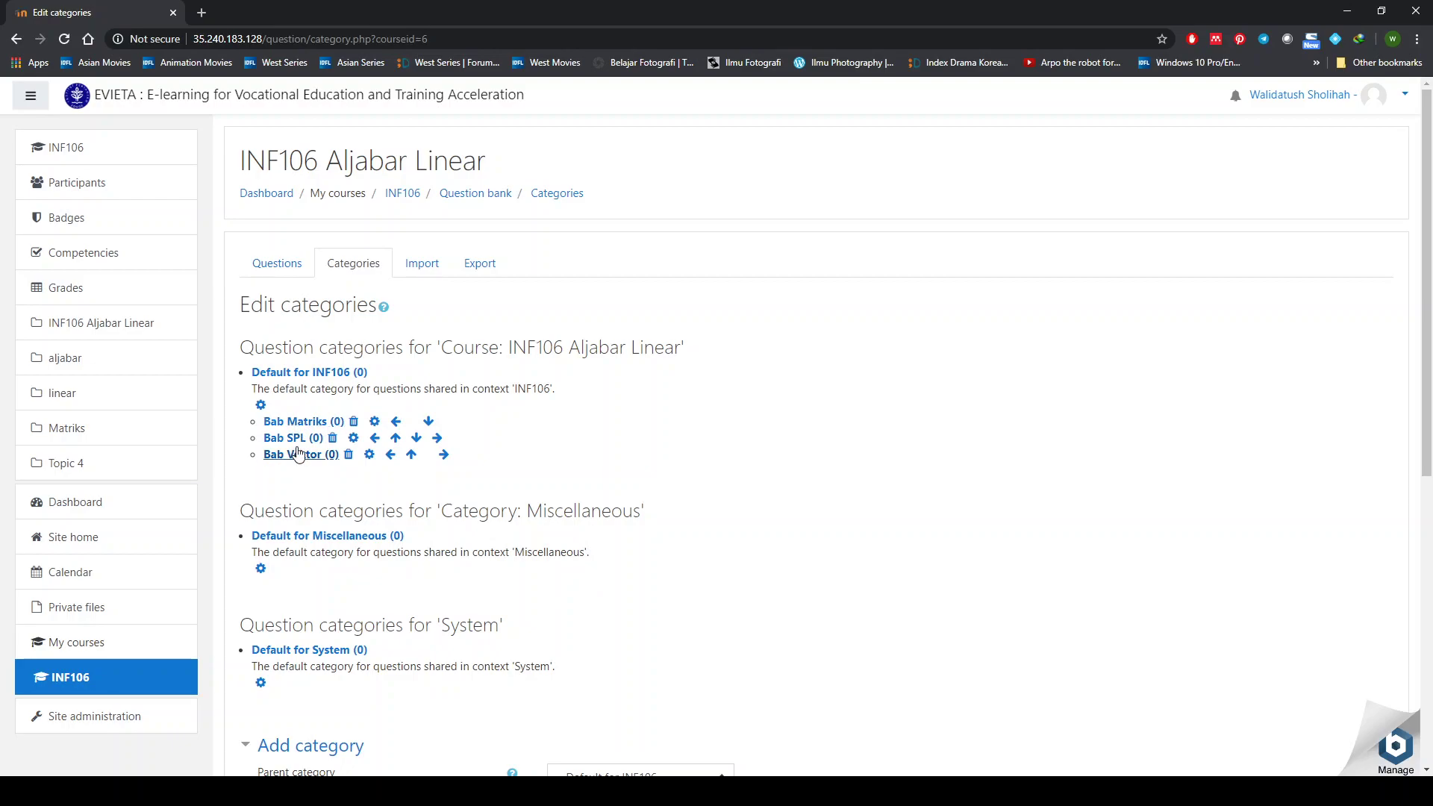
Try moving Bab SPL and Bab Vektor up one place in the category list and restore the original order.
left_click(395, 441)
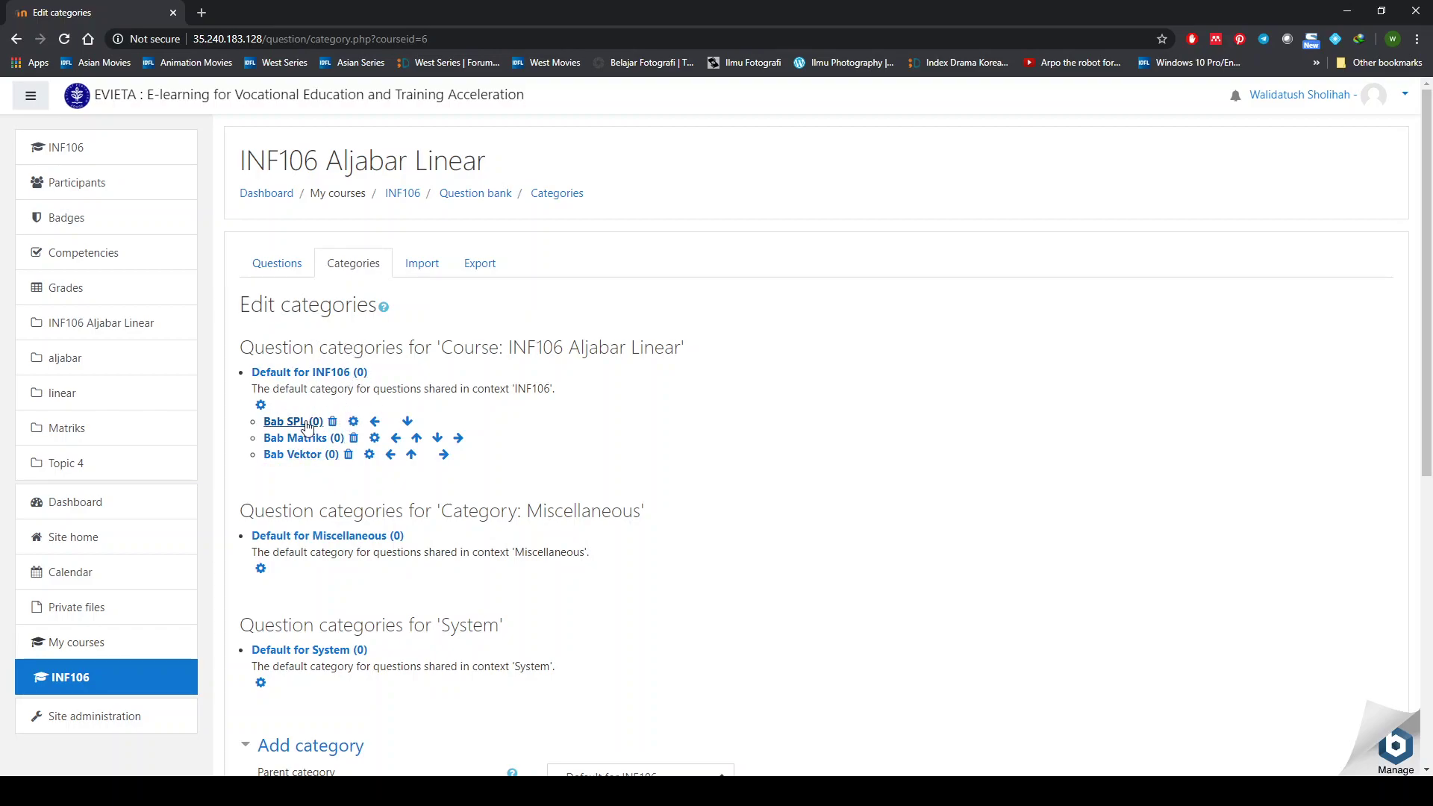
left_click(410, 456)
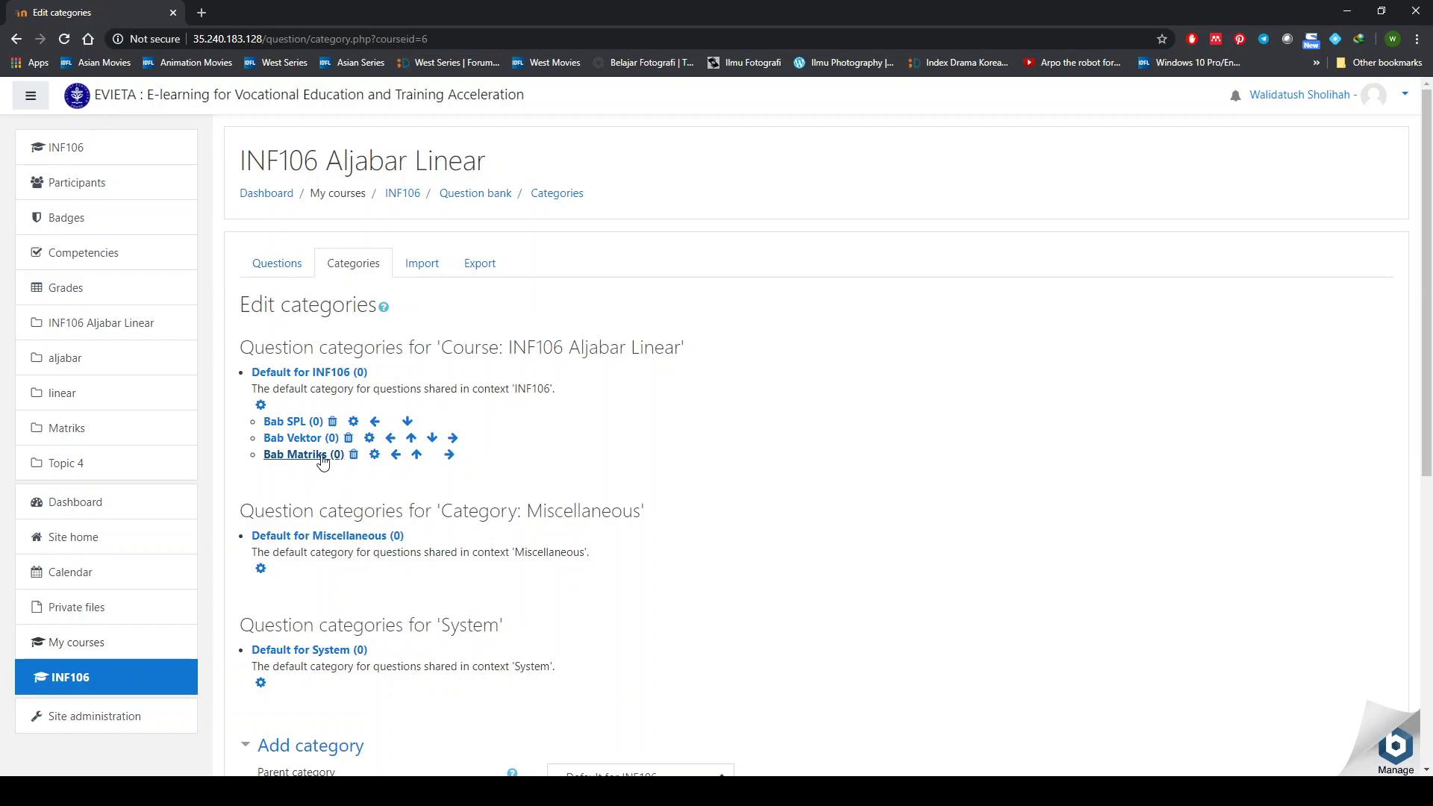
left_click(433, 439)
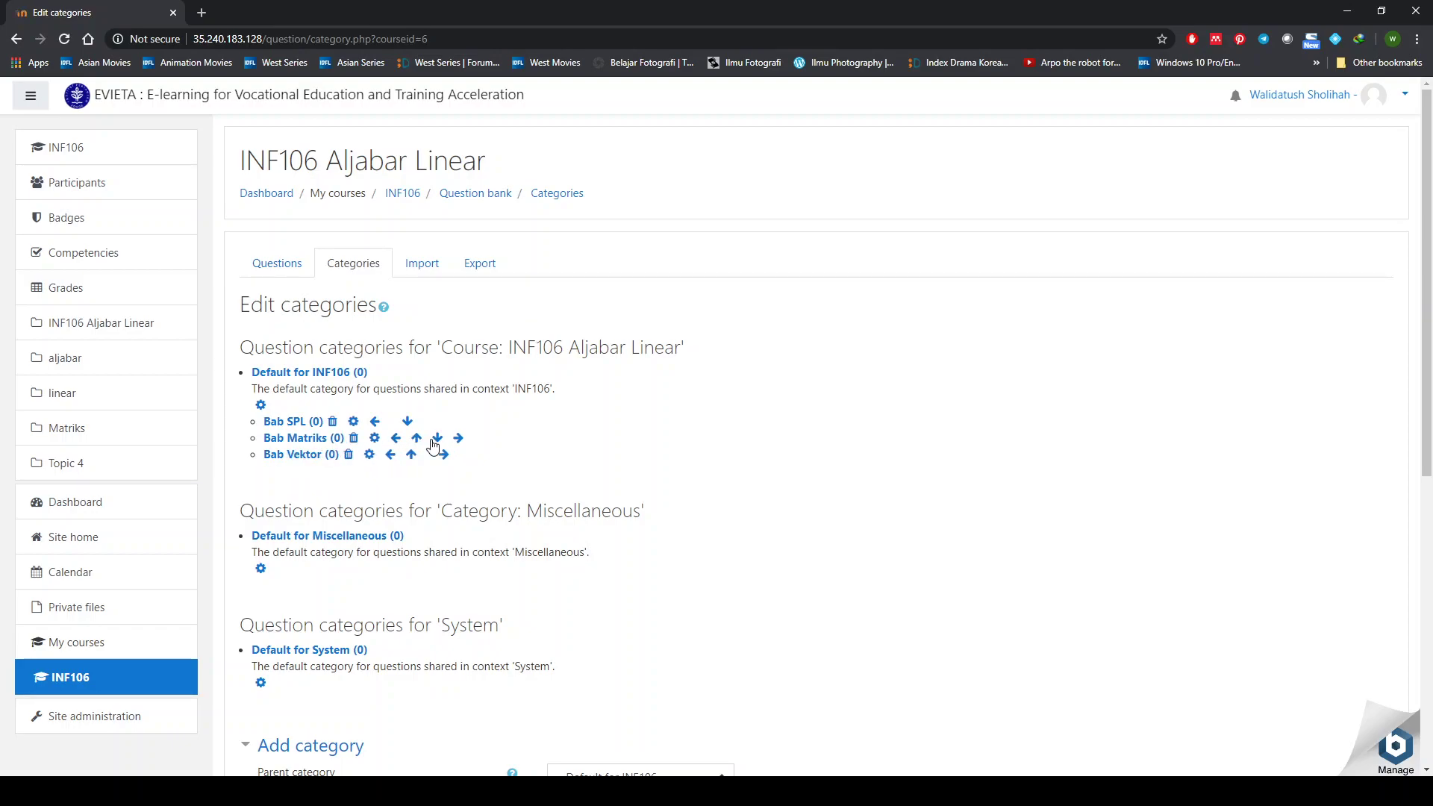
left_click(416, 439)
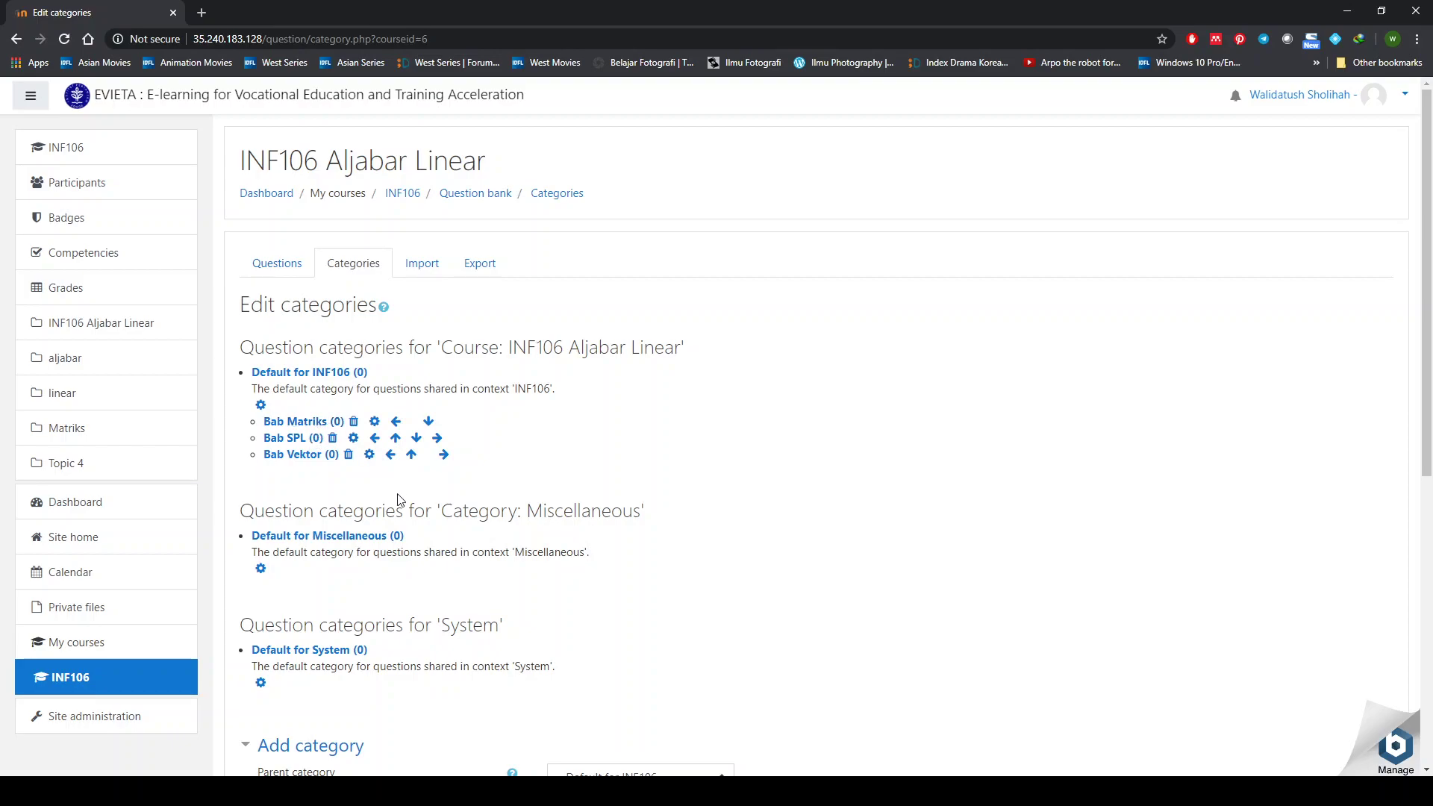
Try Bab Matriks as the parent of a new category and set the parent back to Default for INF106.
scroll(403, 508, "down", 7)
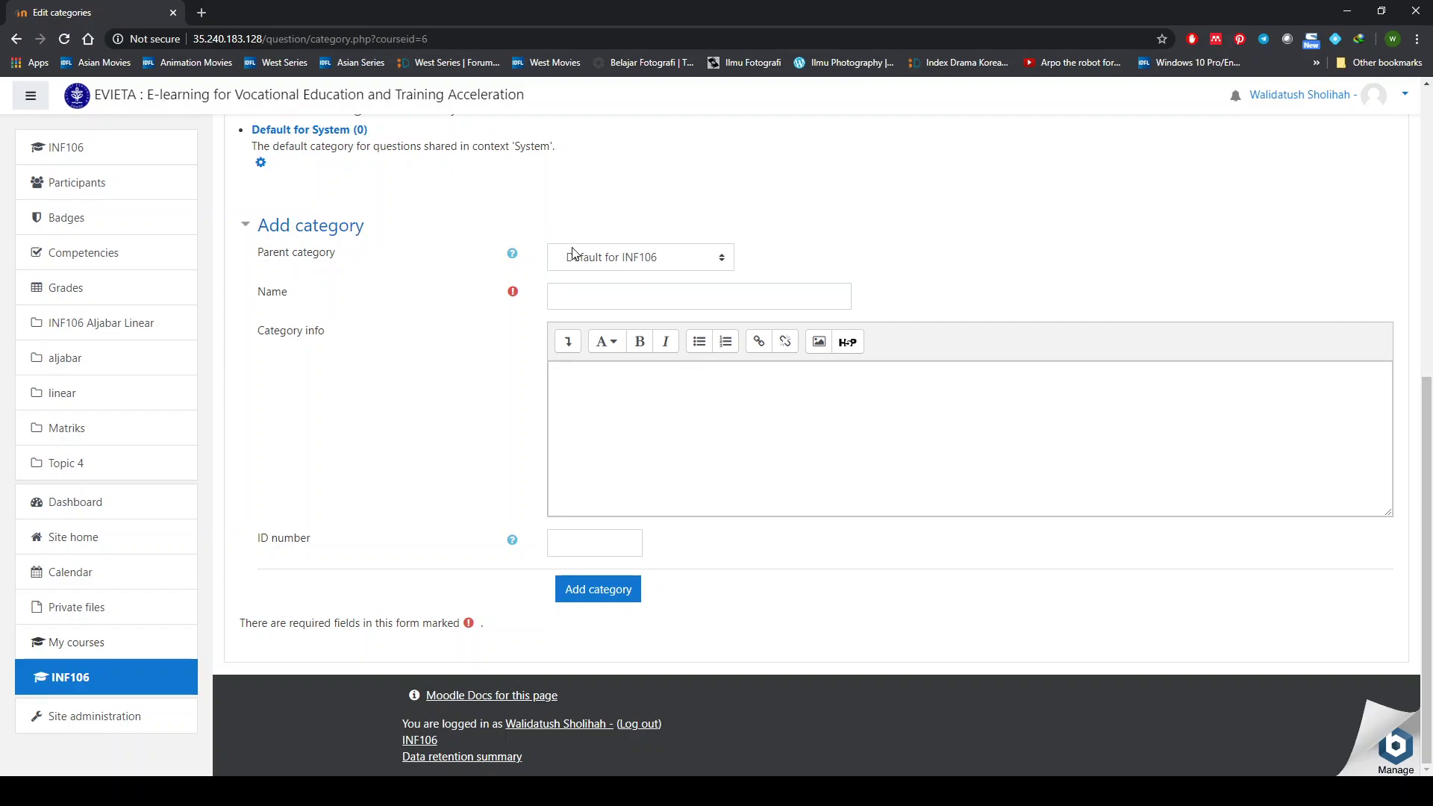
left_click(612, 257)
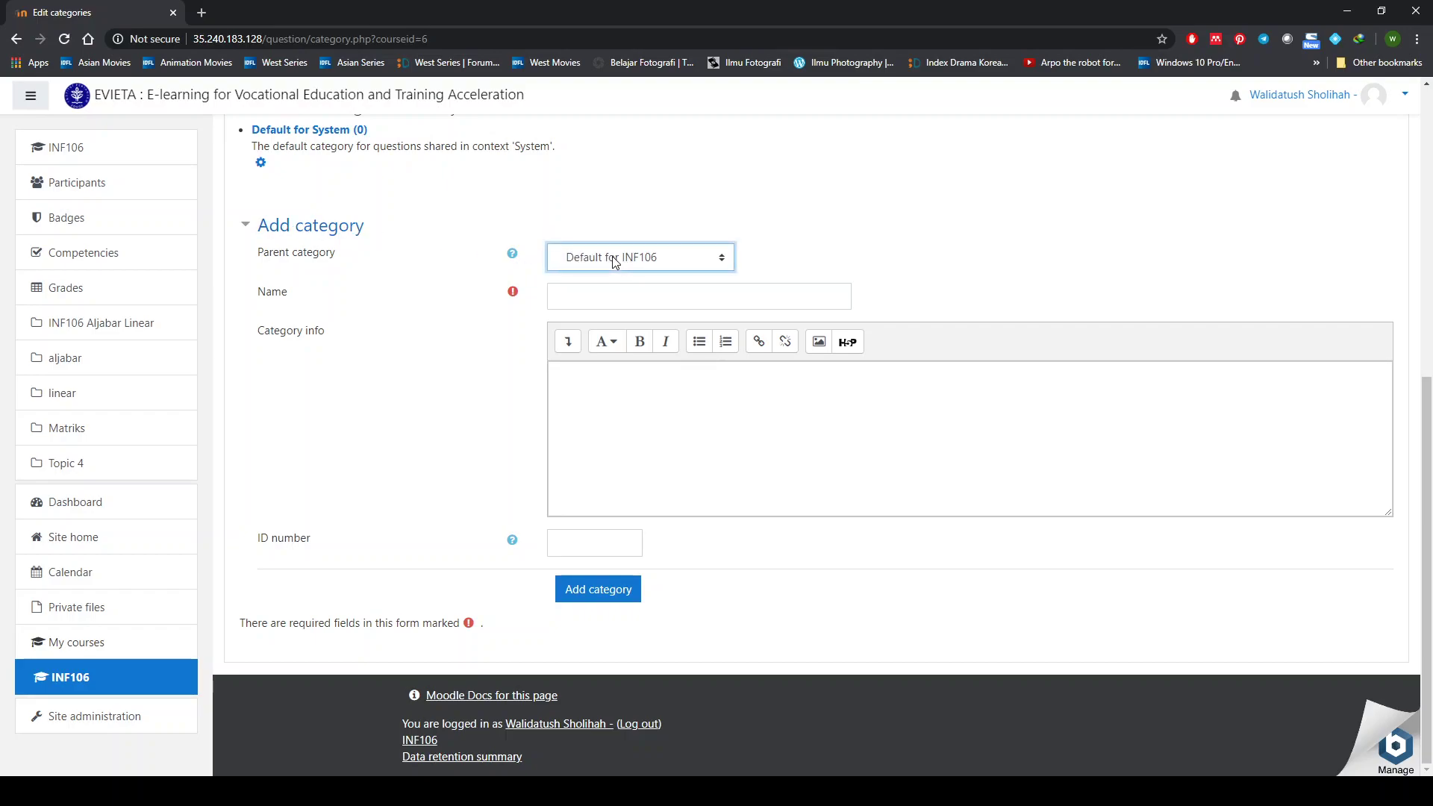
left_click(629, 359)
scroll(608, 343, "up", 7)
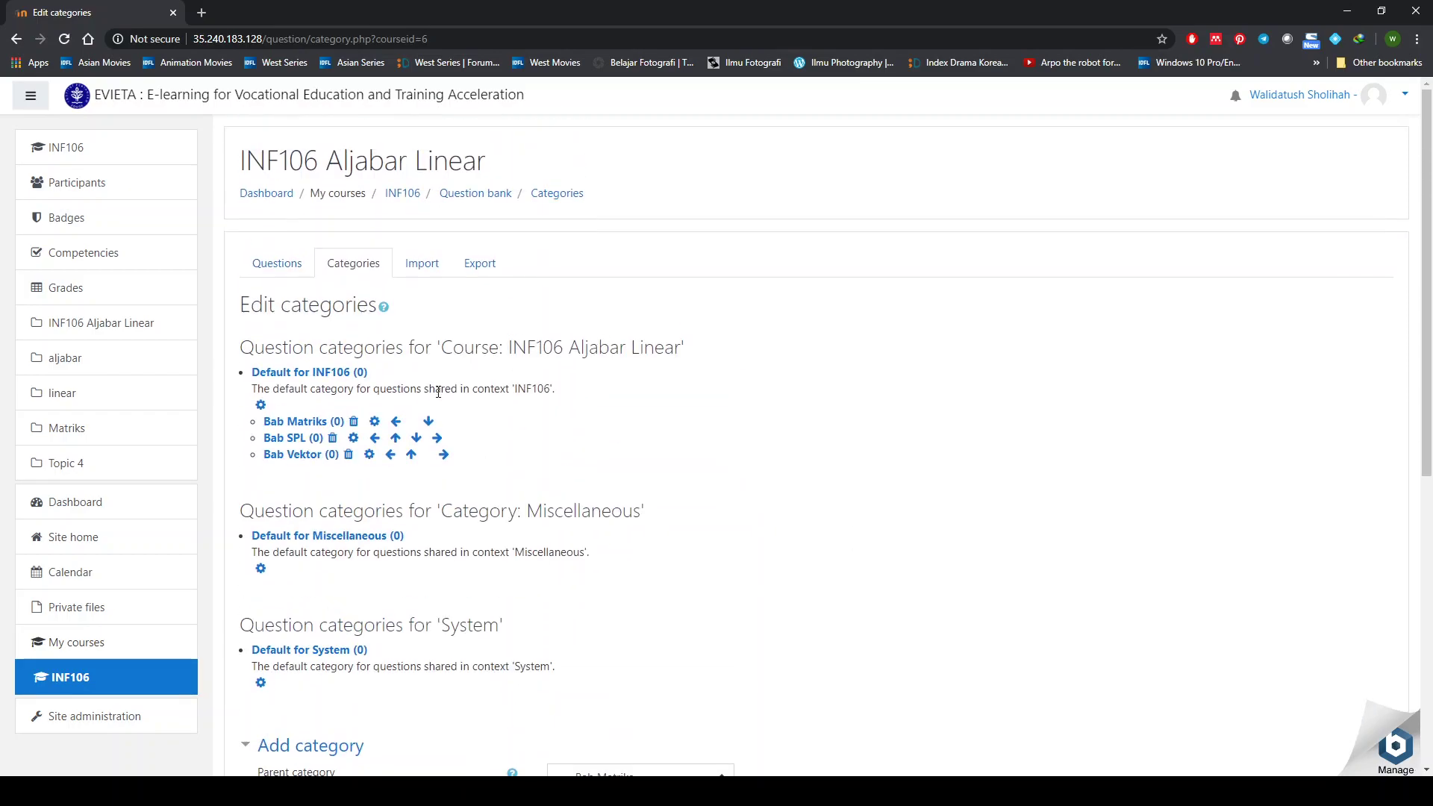
scroll(537, 463, "down", 7)
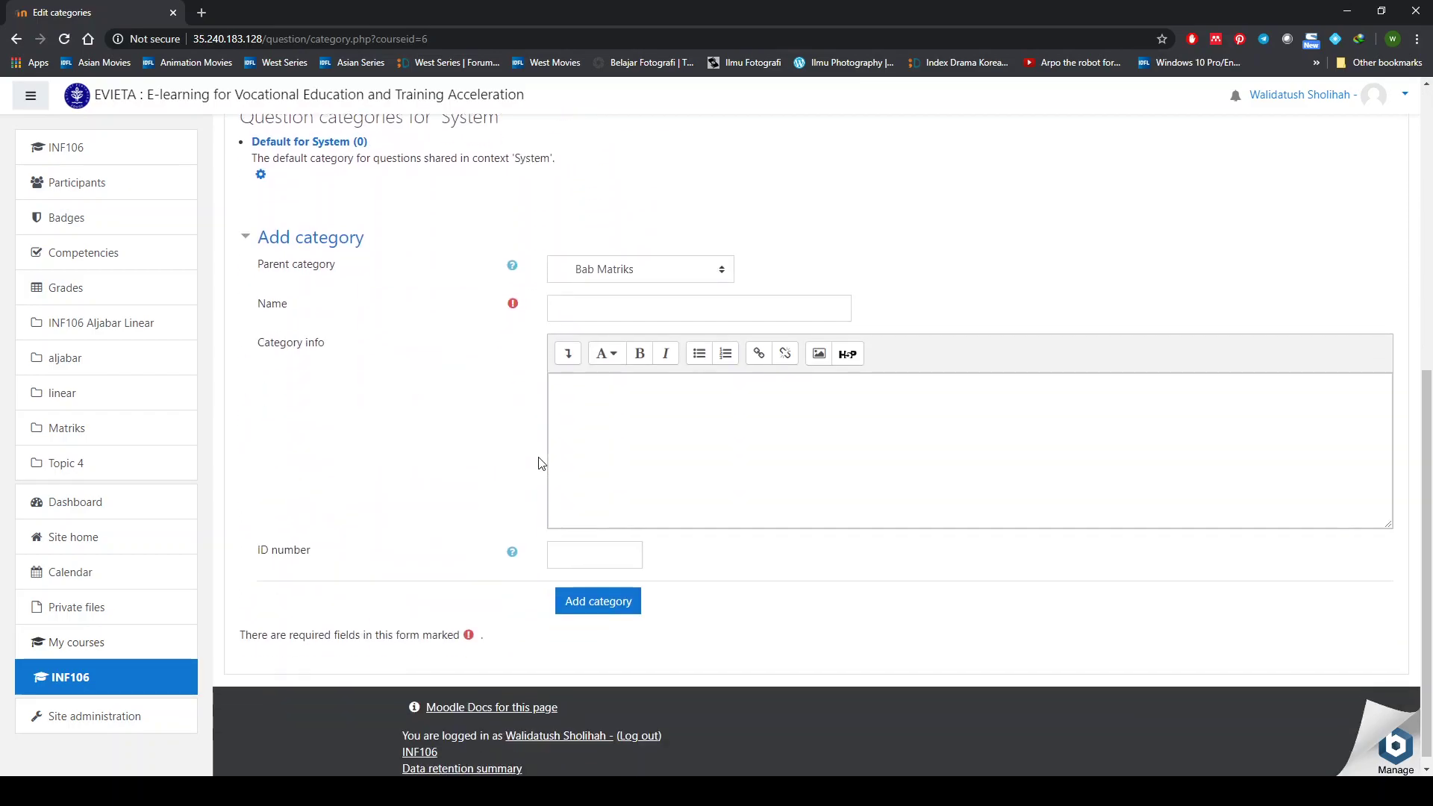
left_click(605, 294)
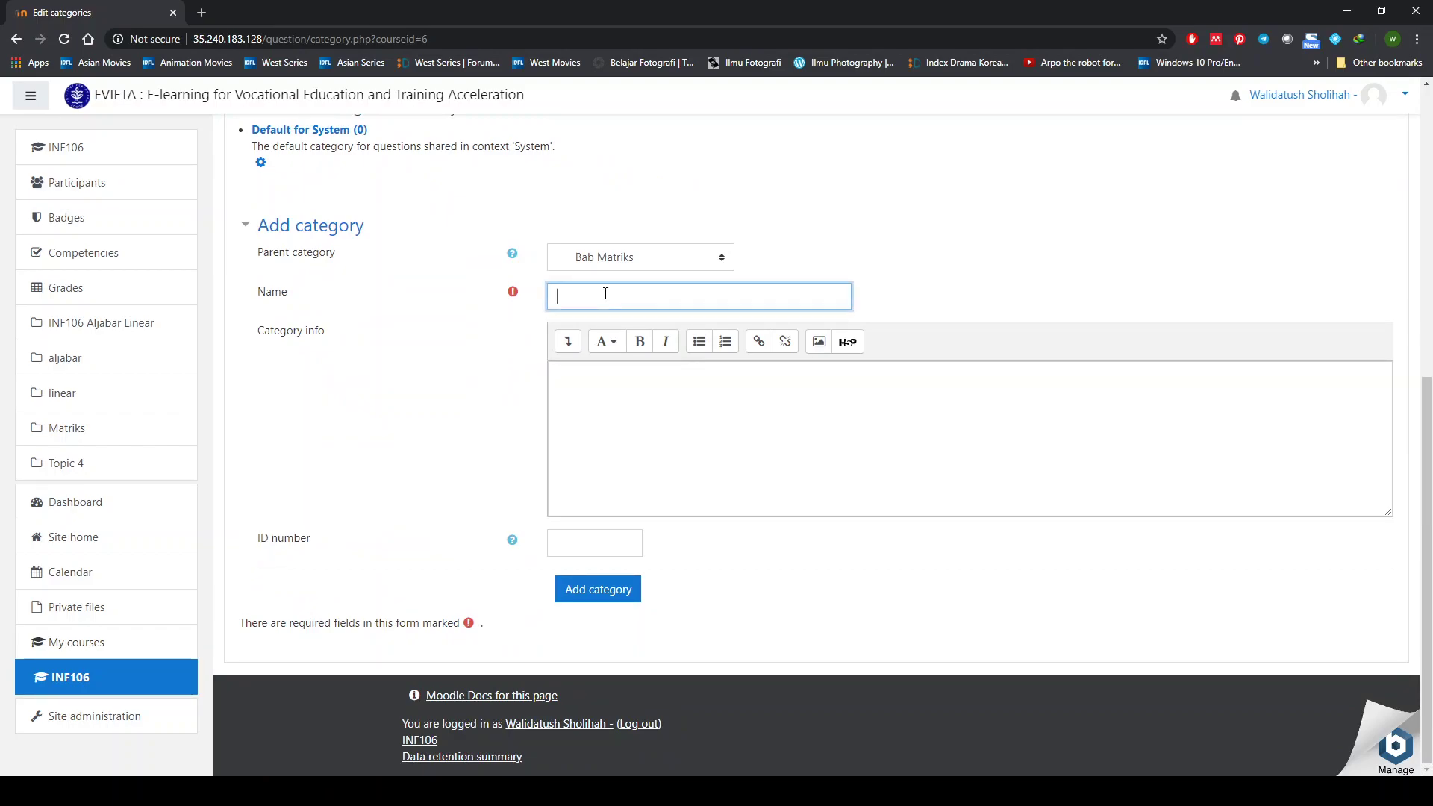
left_click(648, 261)
left_click(624, 327)
Add a question category named "soal teori matriks" under Default for INF106.
left_click(657, 305)
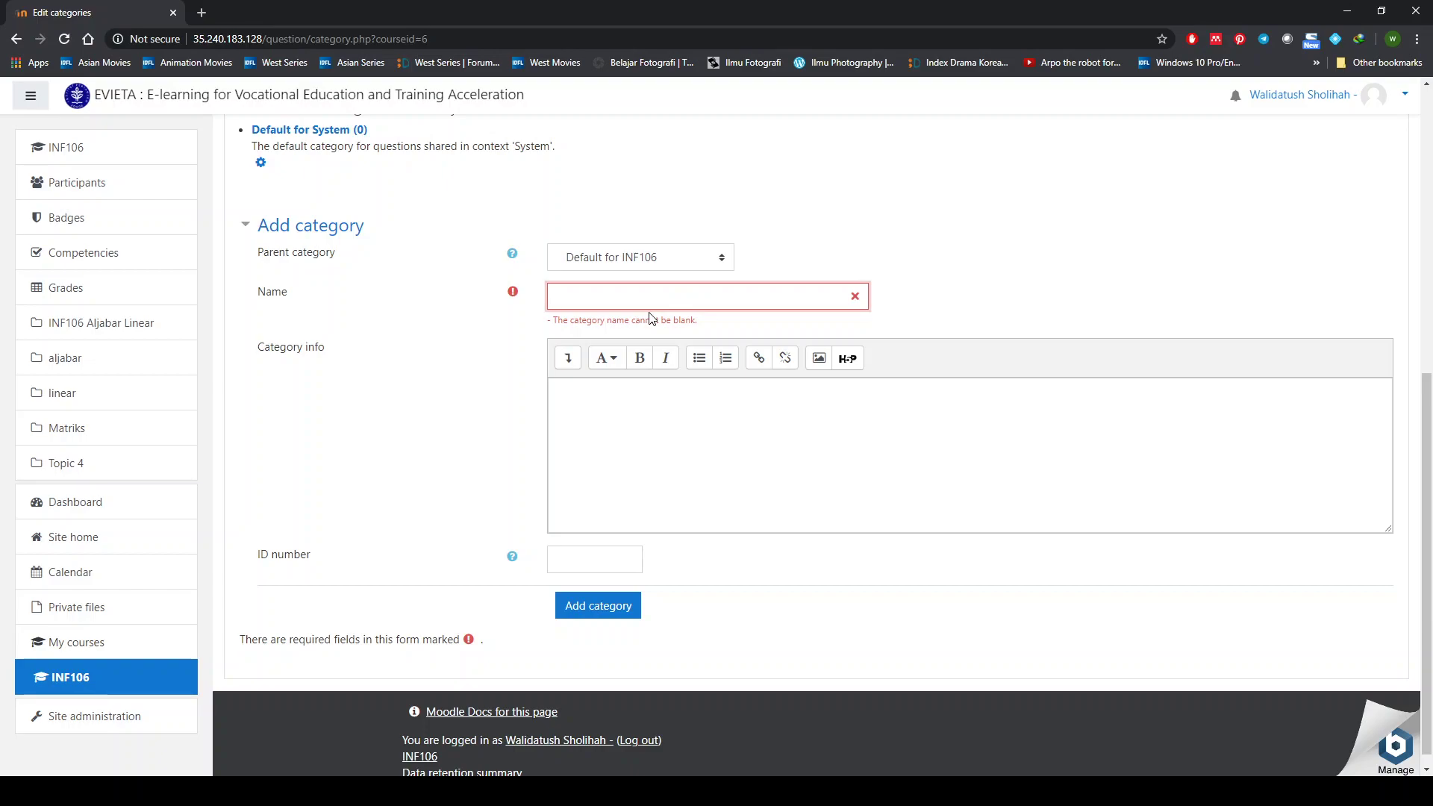
type("soal te")
type("ori matriks")
left_click(621, 610)
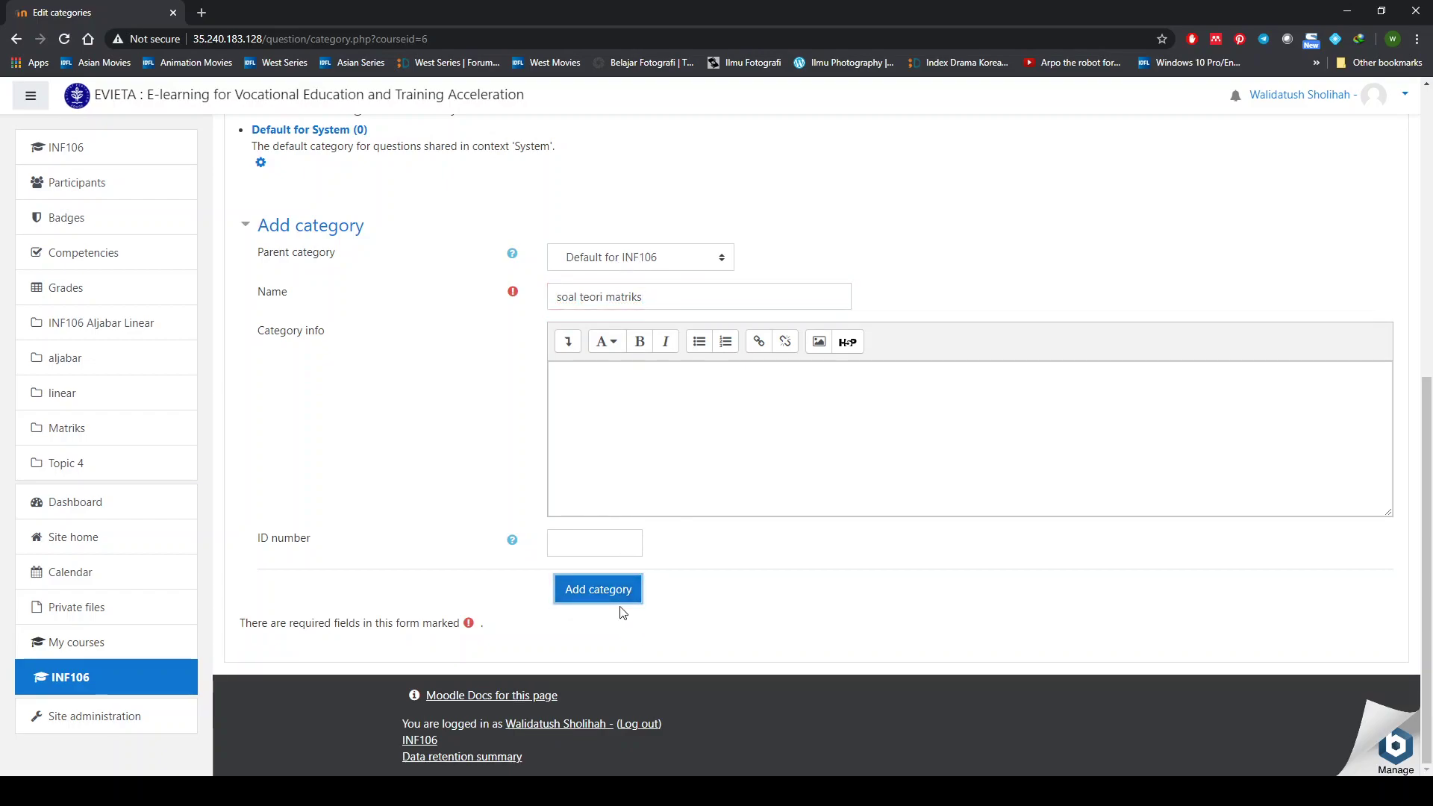
left_click(610, 589)
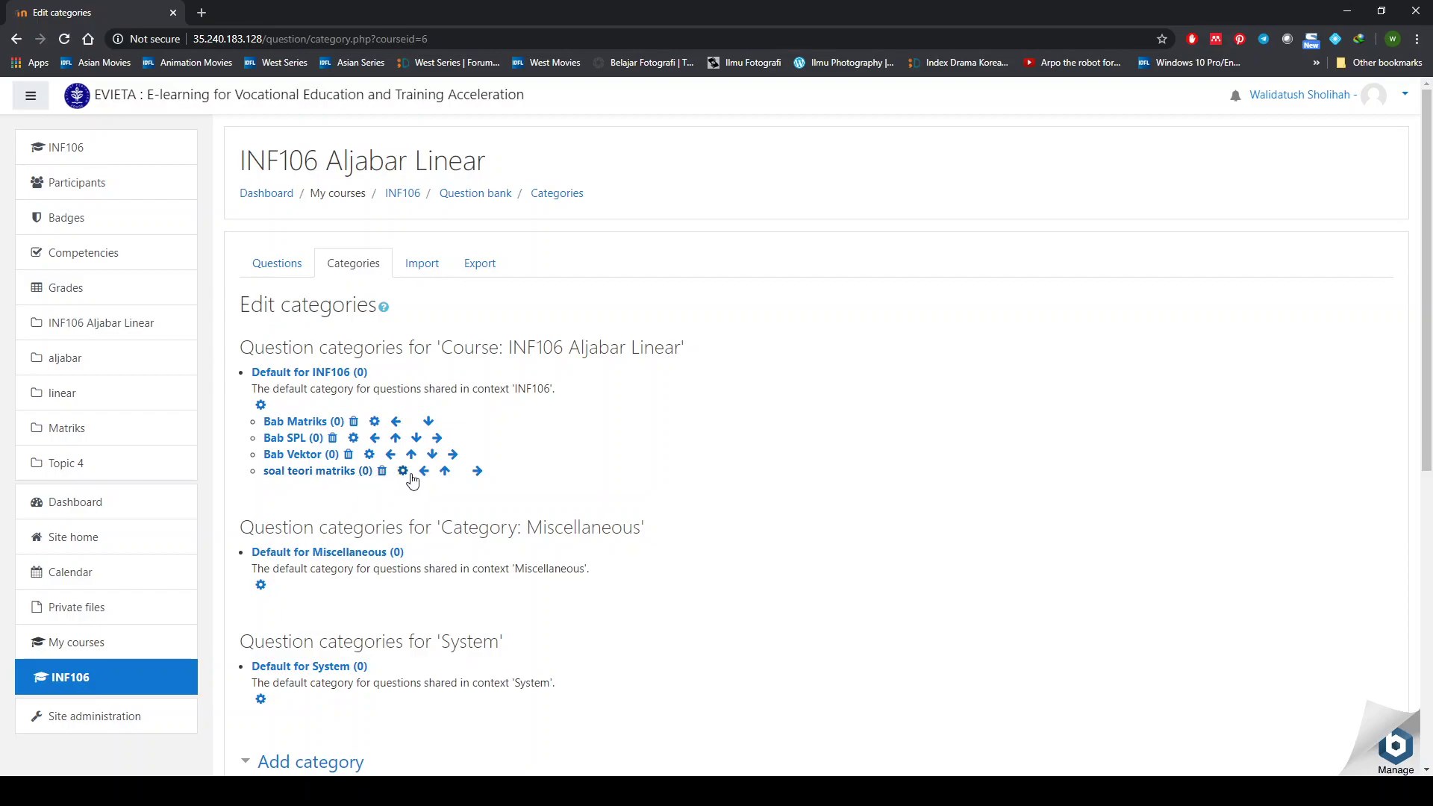
Move the soal teori matriks category up to directly below Bab Matriks and nest it as its subcategory.
left_click(445, 471)
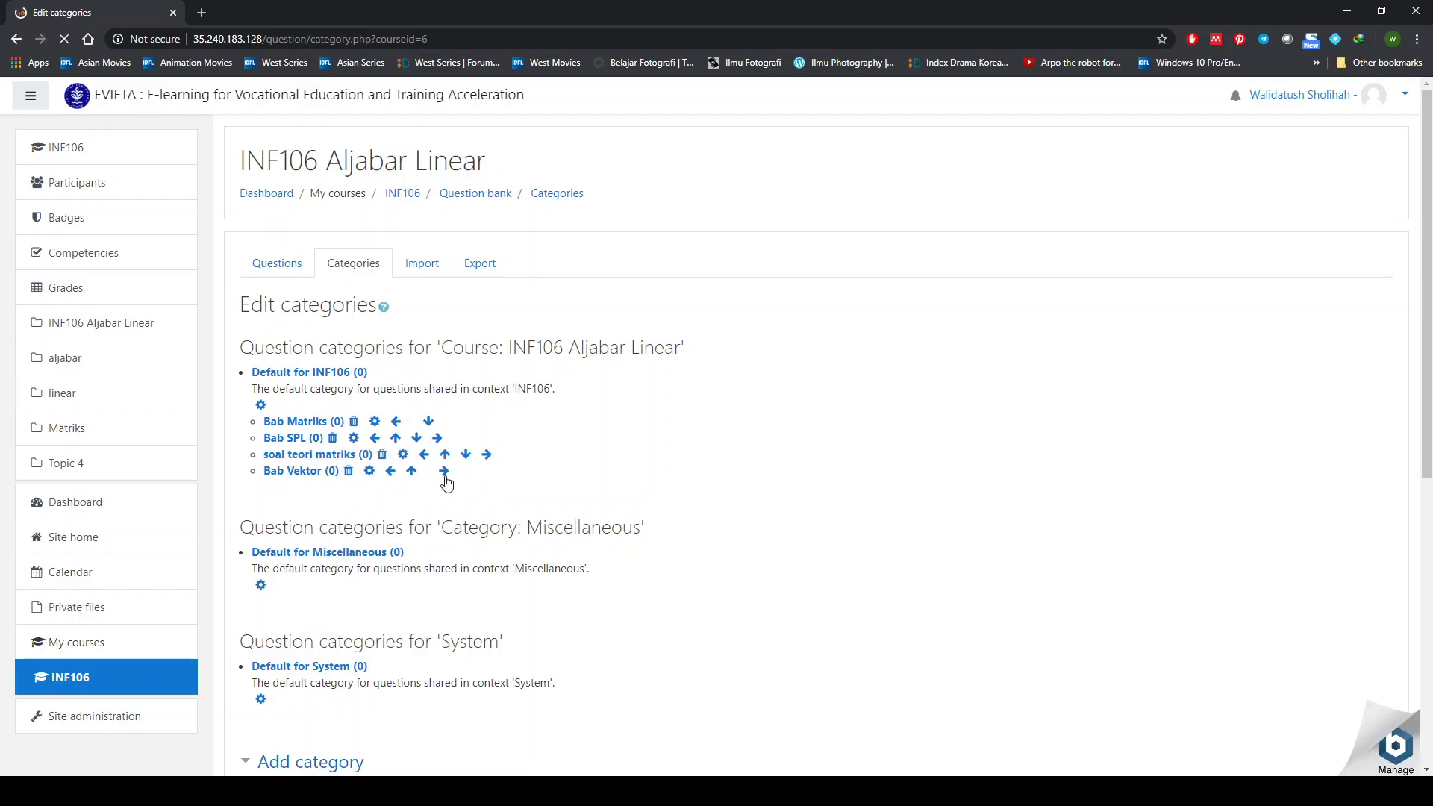
left_click(447, 455)
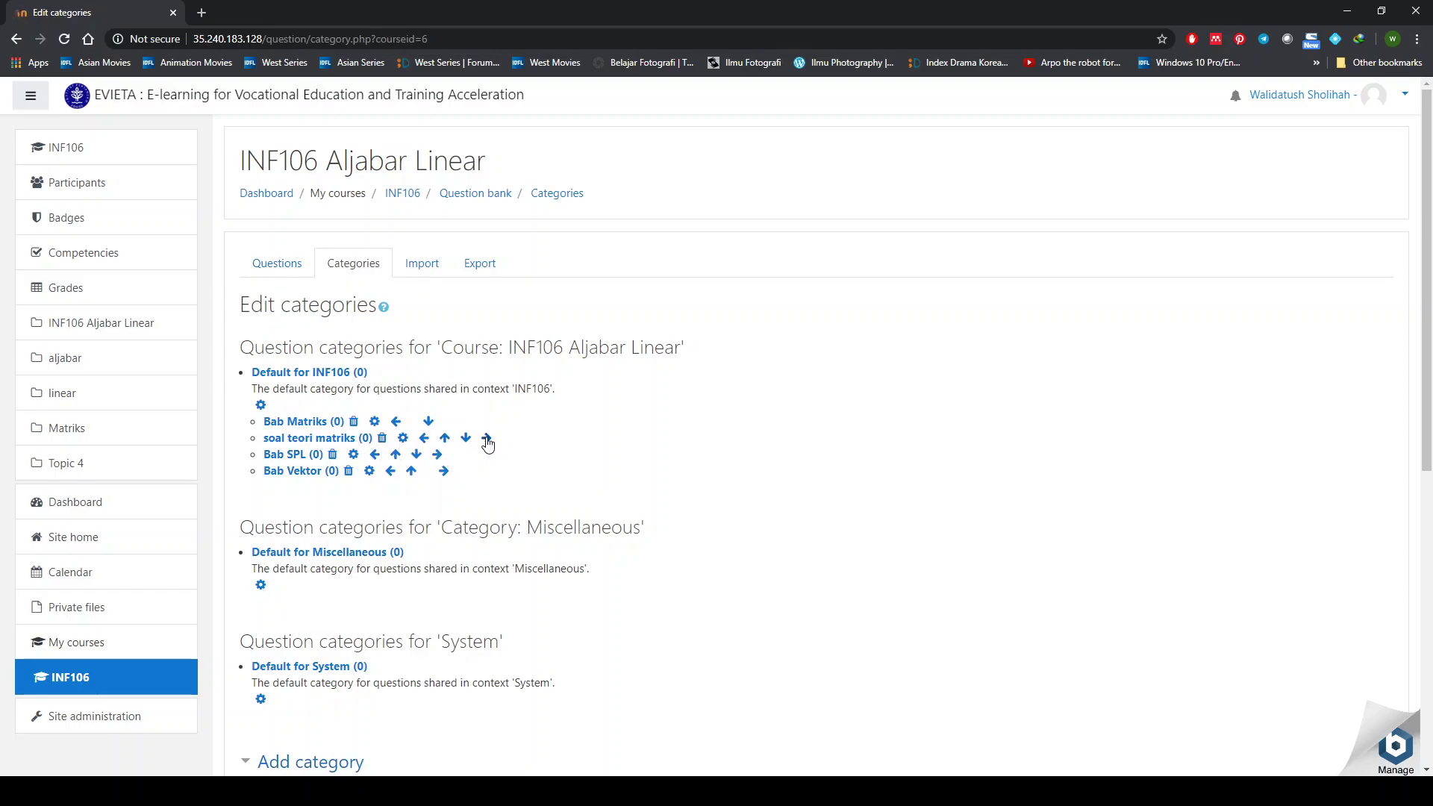
left_click(486, 439)
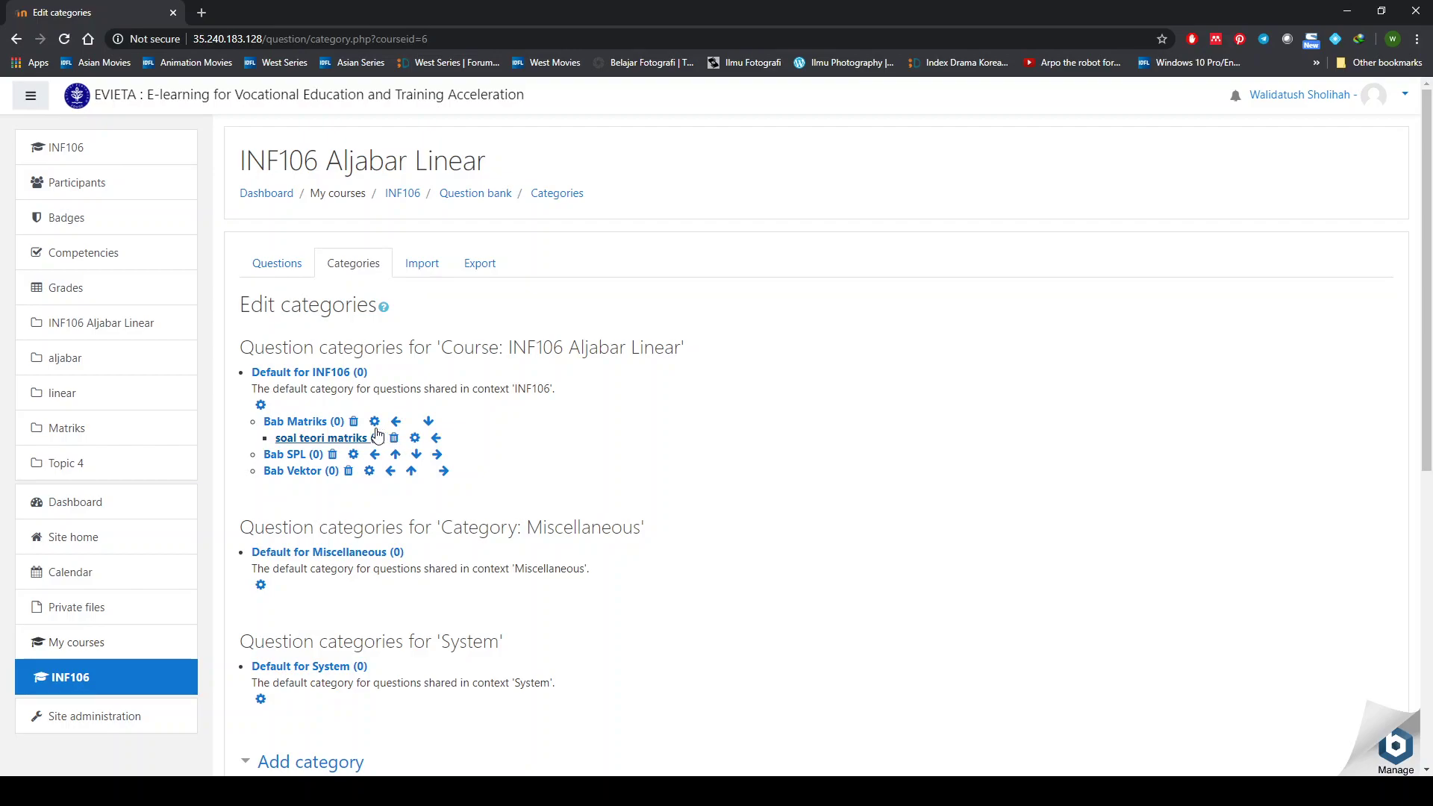
Open the soal teori matriks category's settings, check its parent category options and save the category.
left_click(415, 440)
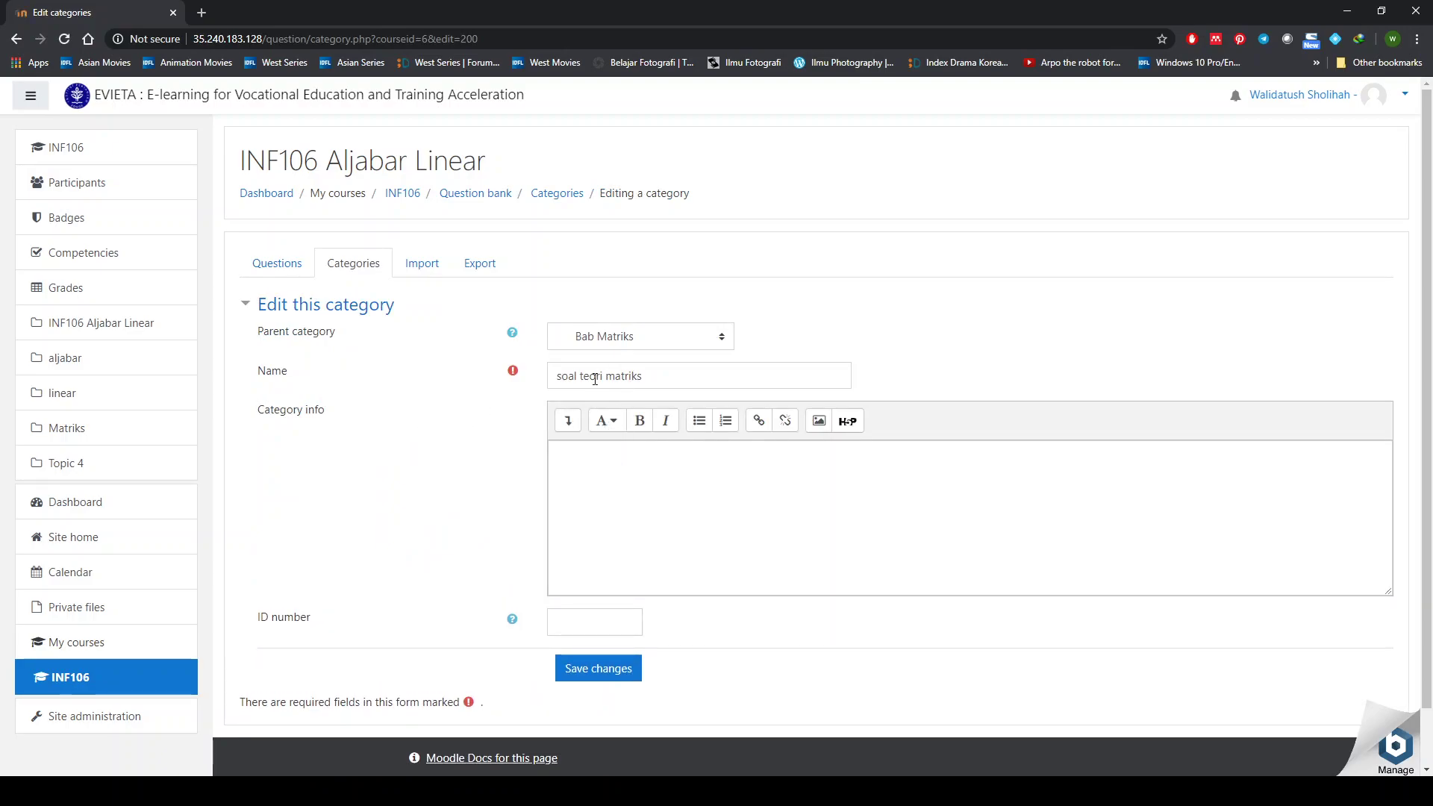
left_click(656, 336)
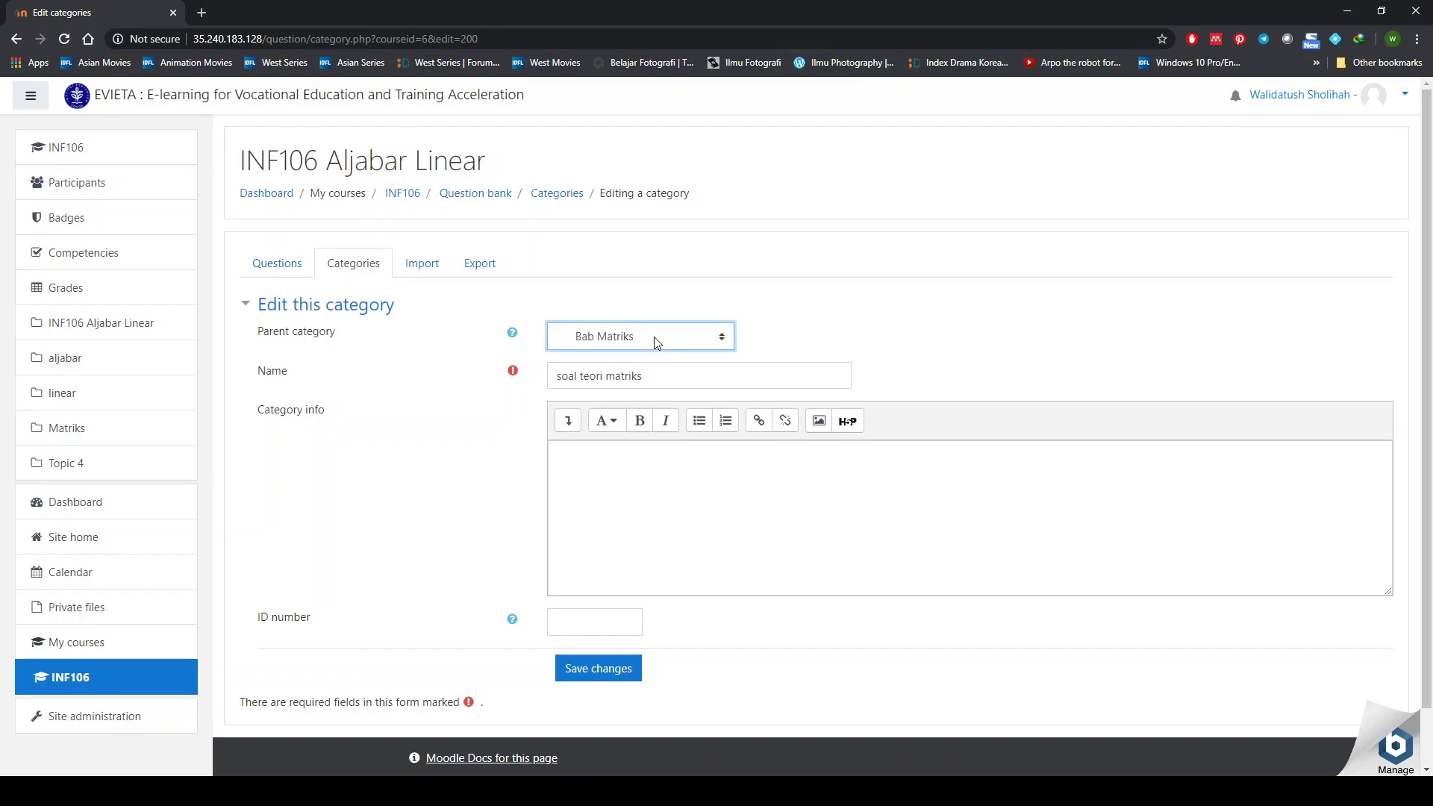
left_click(792, 340)
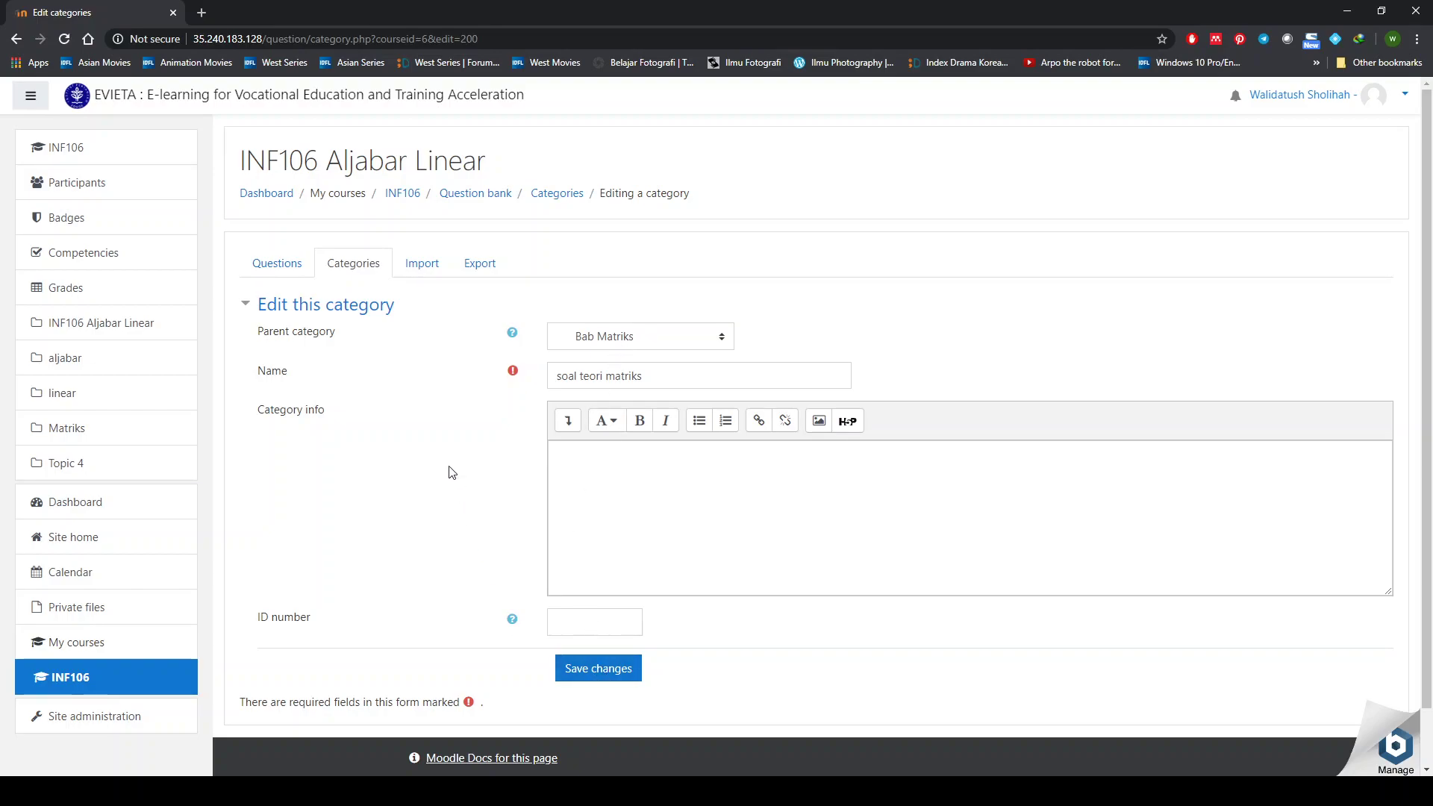
left_click(598, 668)
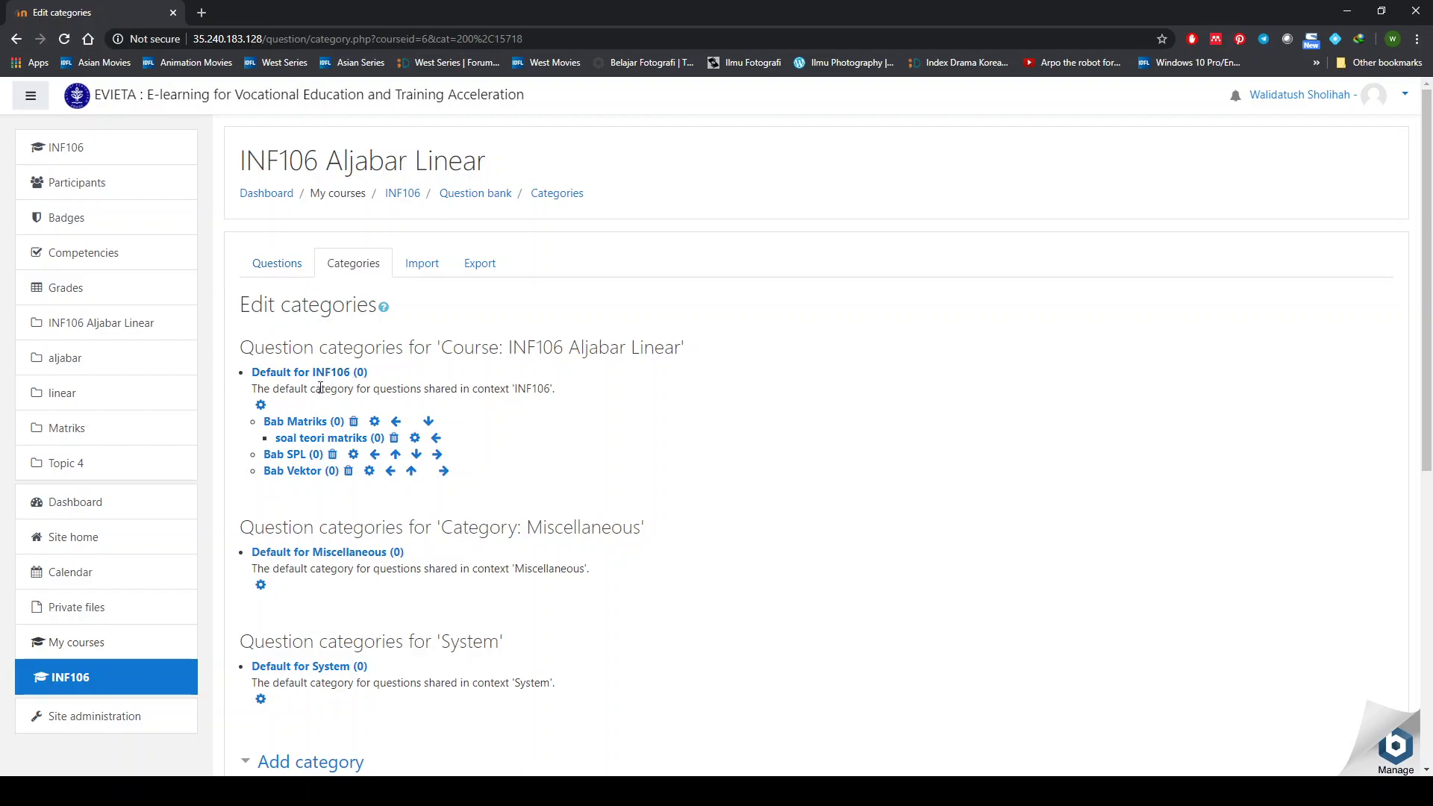
Open the question list of Bab Matriks and switch the selected category to soal teori matriks.
left_click(318, 423)
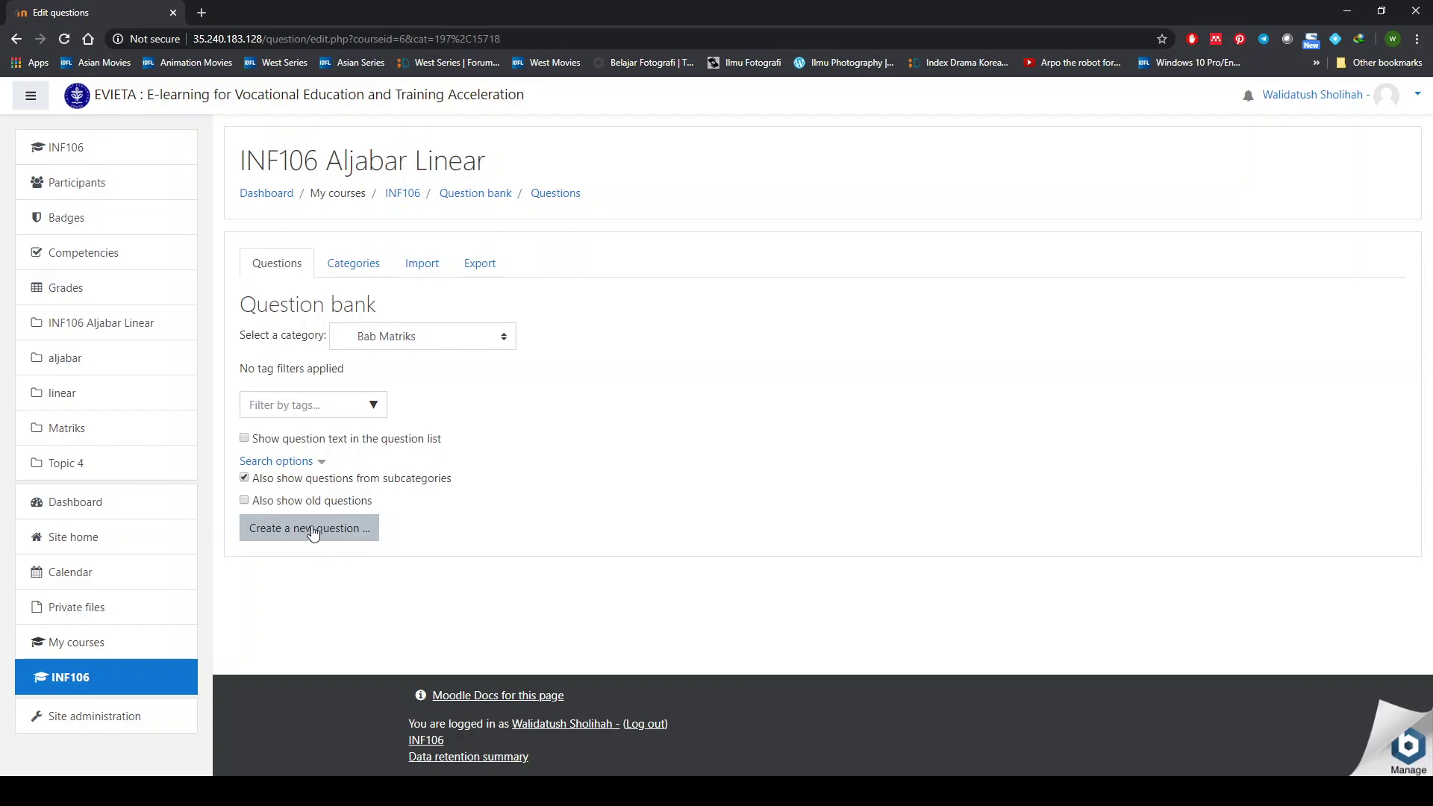
left_click(387, 345)
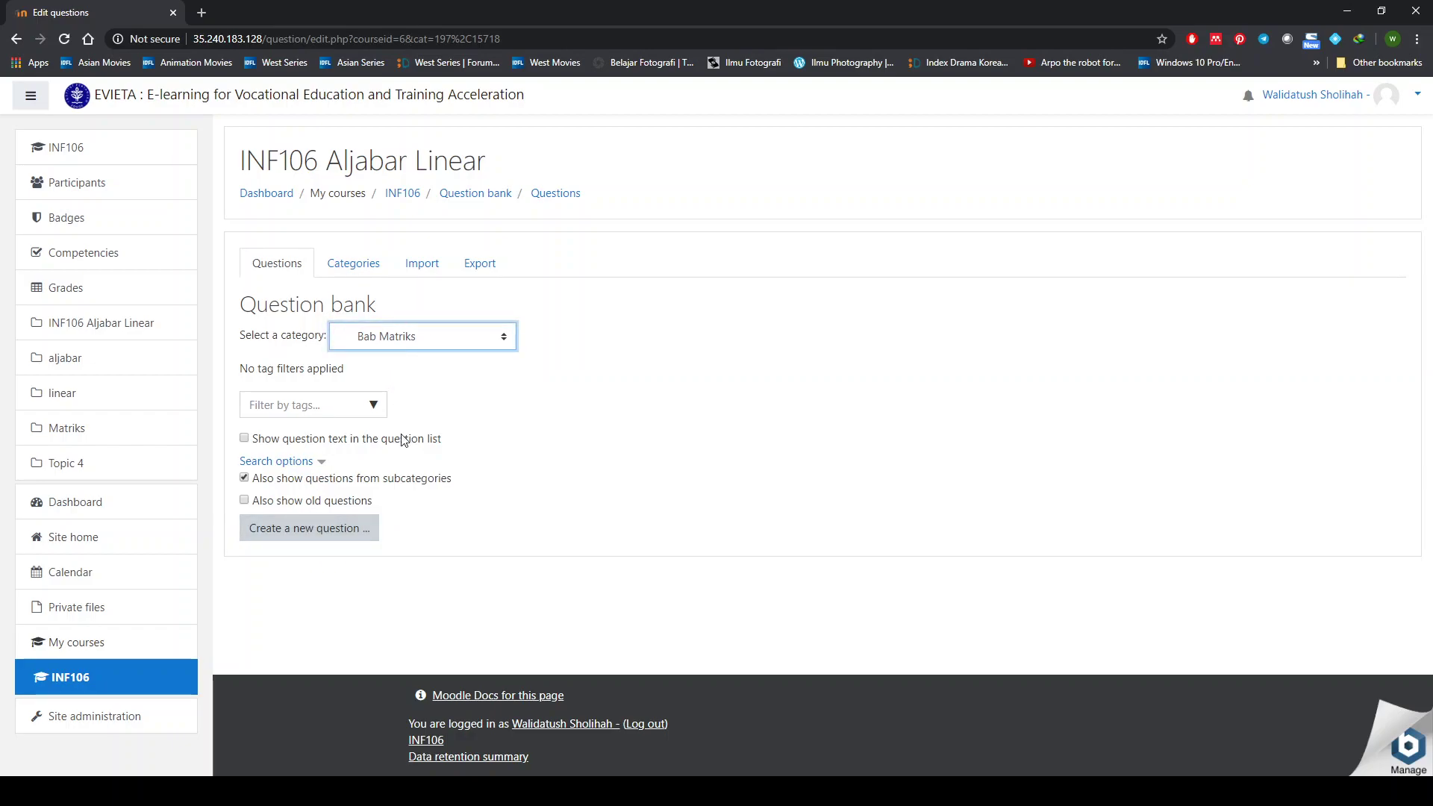
key("Down")
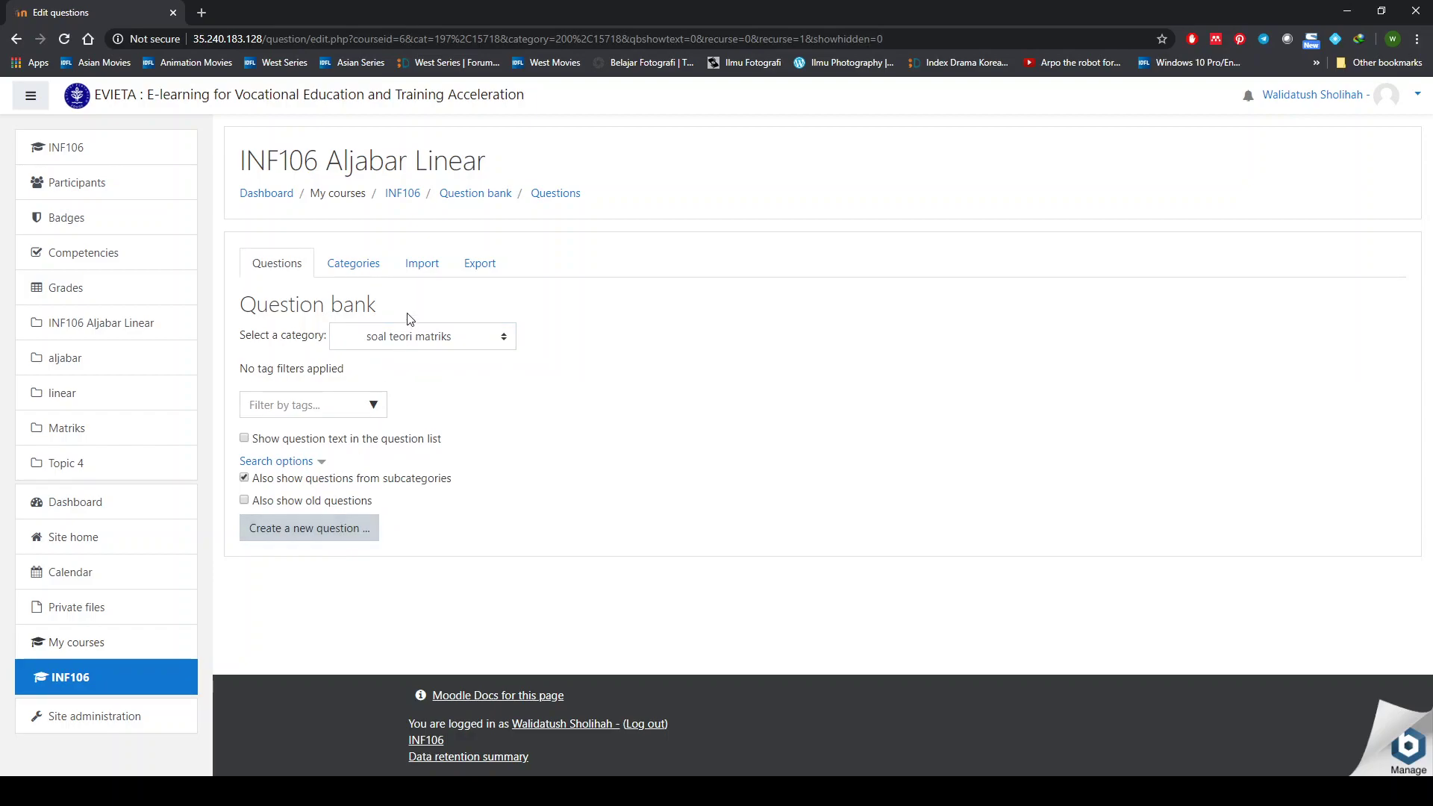
Look through the available question types and start a new Multiple choice question in soal teori matriks.
left_click(333, 531)
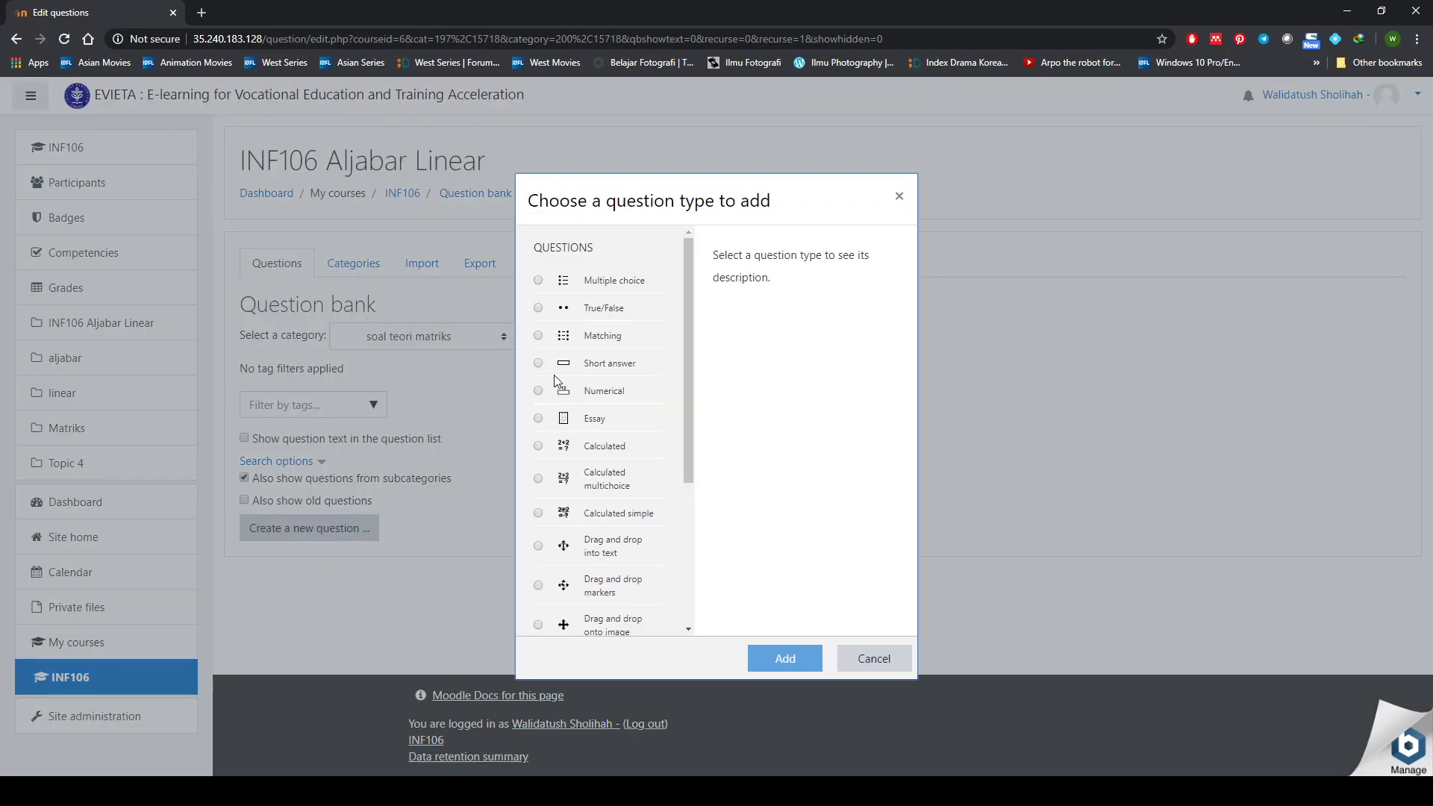
mouse_move(688, 289)
left_mouse_down()
mouse_move(673, 457)
mouse_move(676, 290)
left_mouse_up()
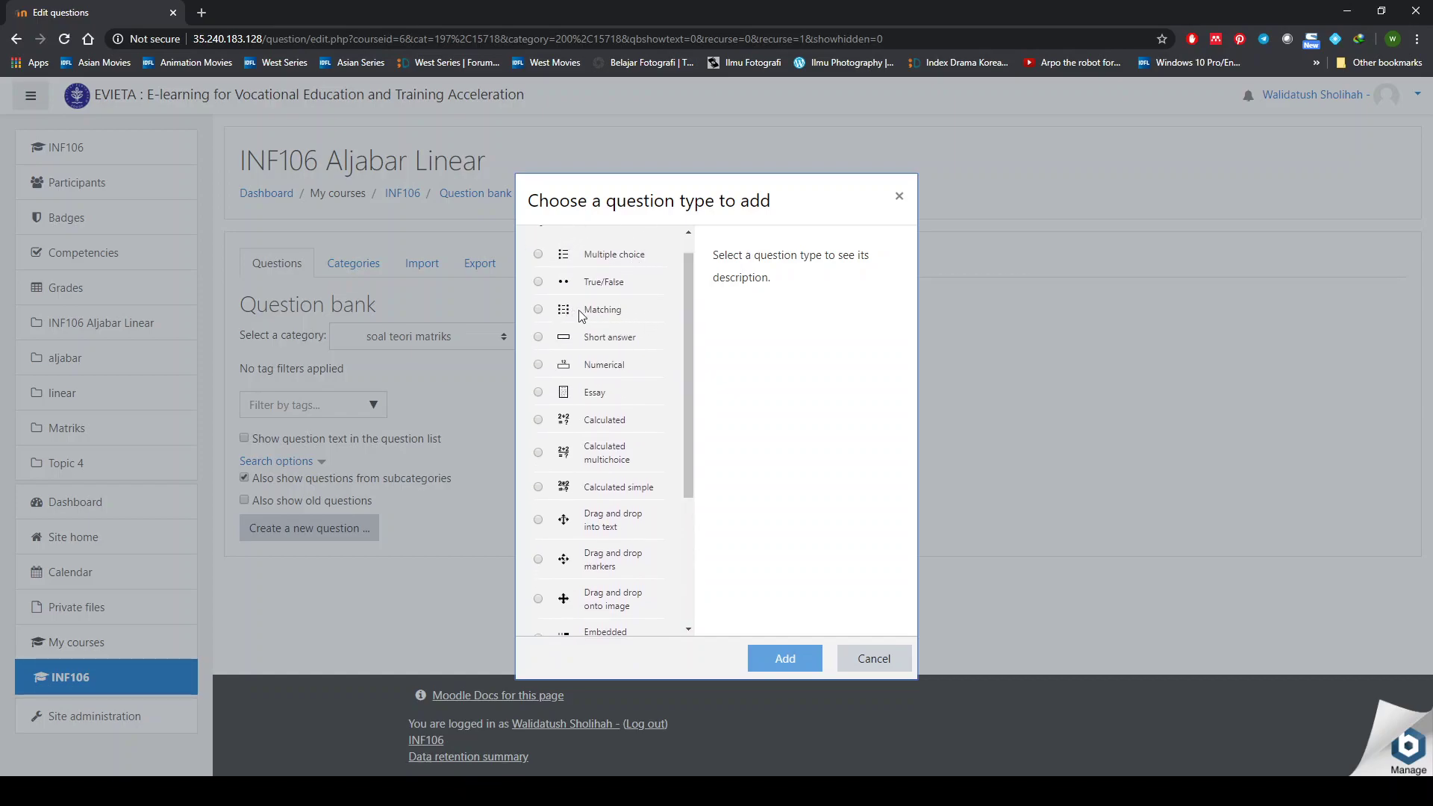
left_click_drag(692, 338, 691, 351)
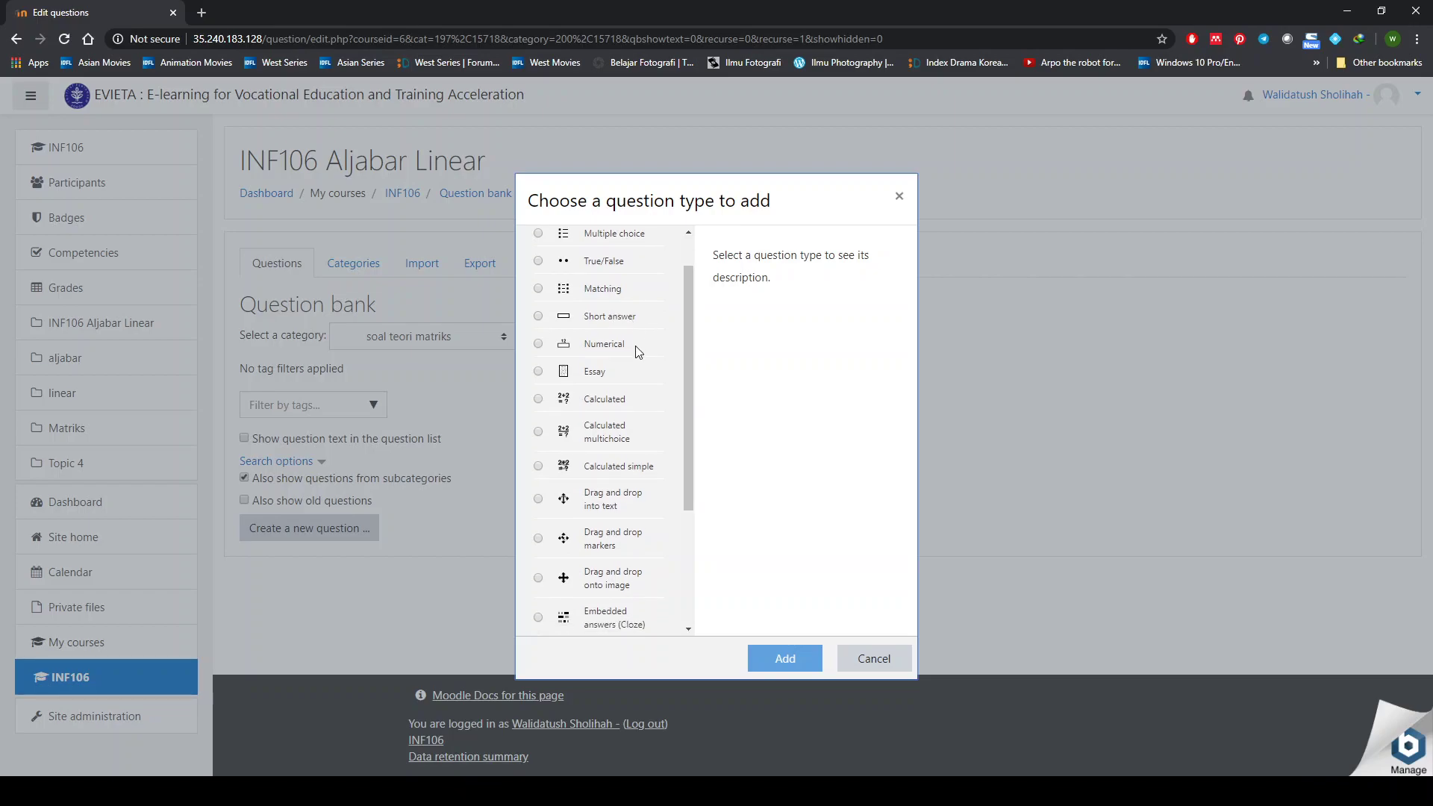
left_click_drag(691, 361, 694, 329)
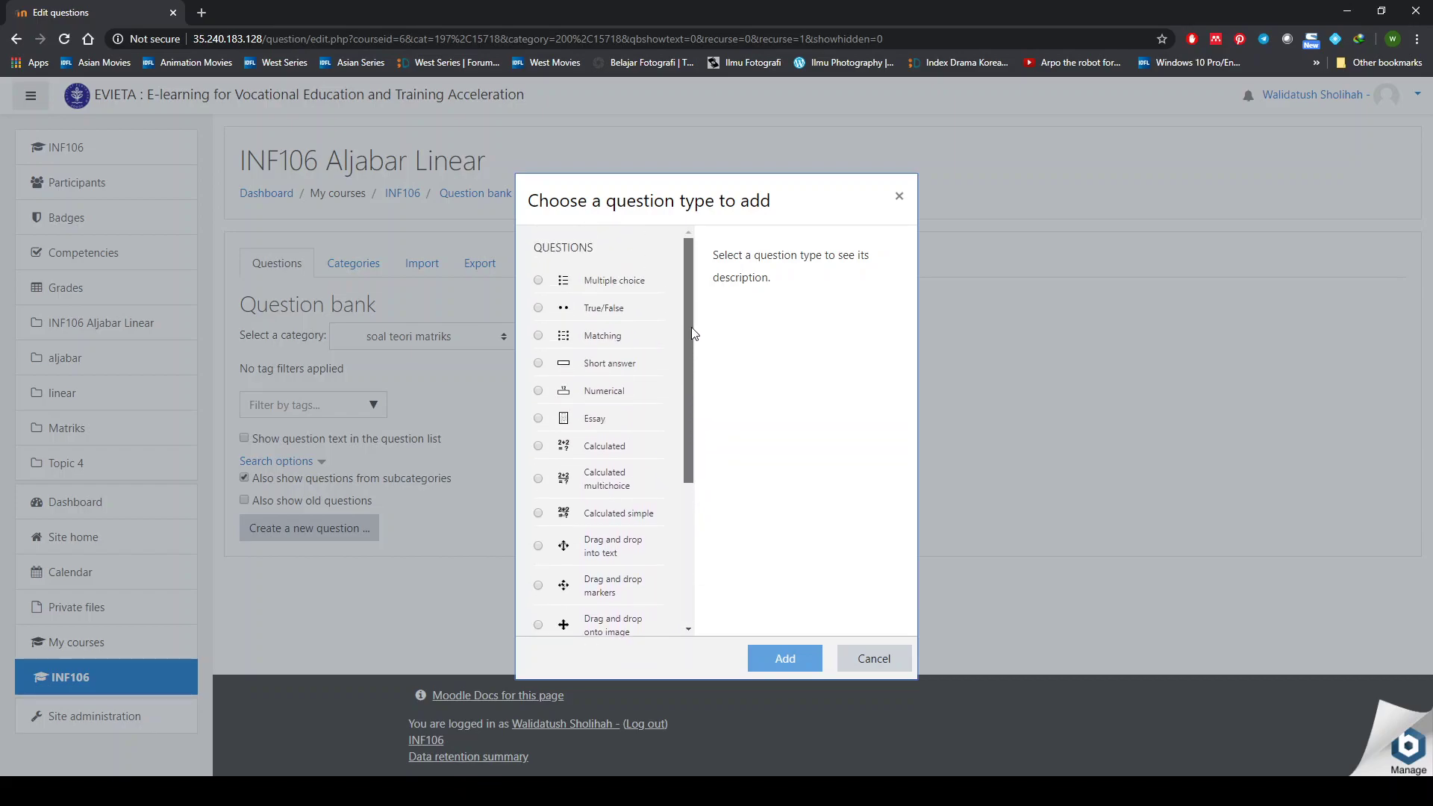
left_click(539, 280)
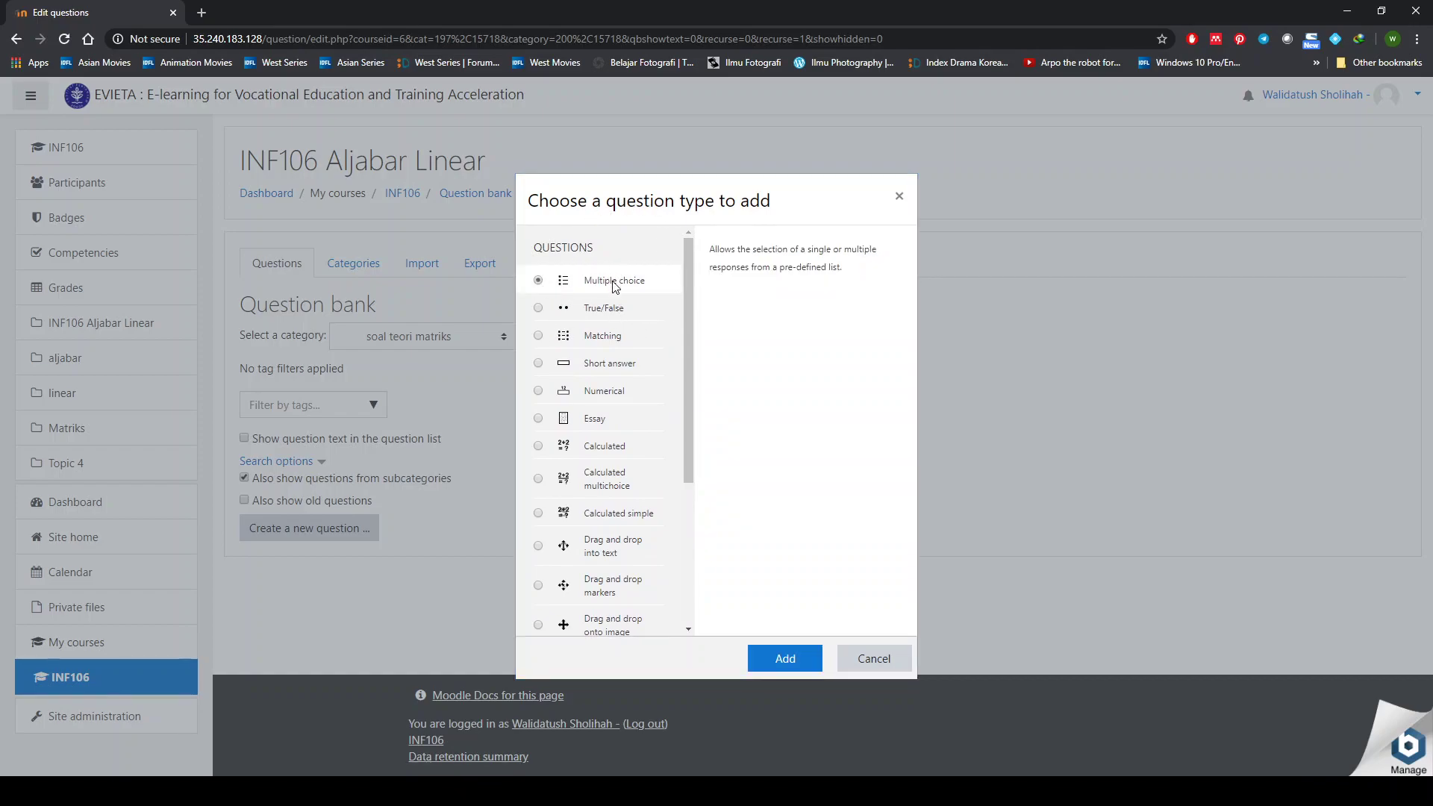
left_click(776, 664)
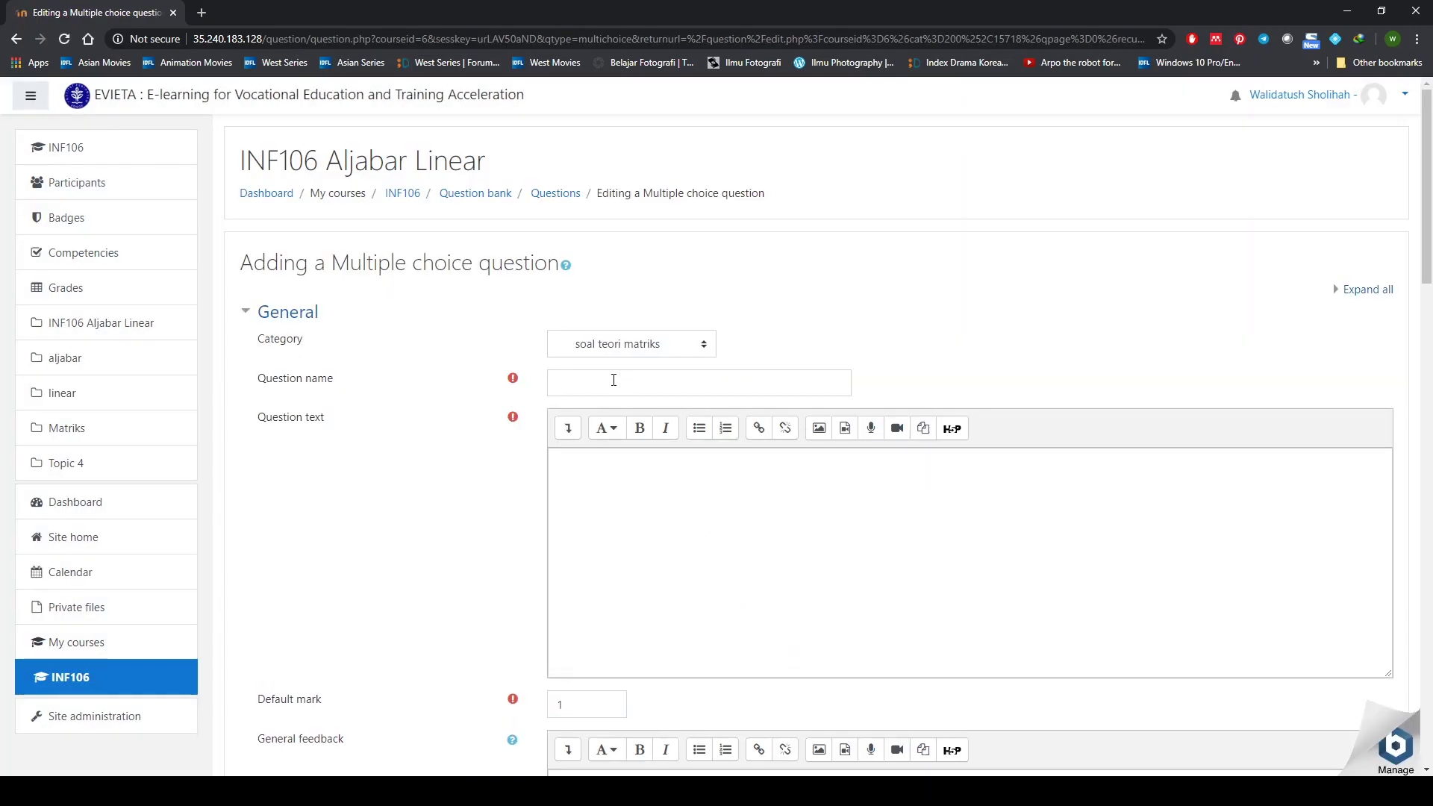
Check the category choice and name the new question "definisi matriks".
left_click(619, 351)
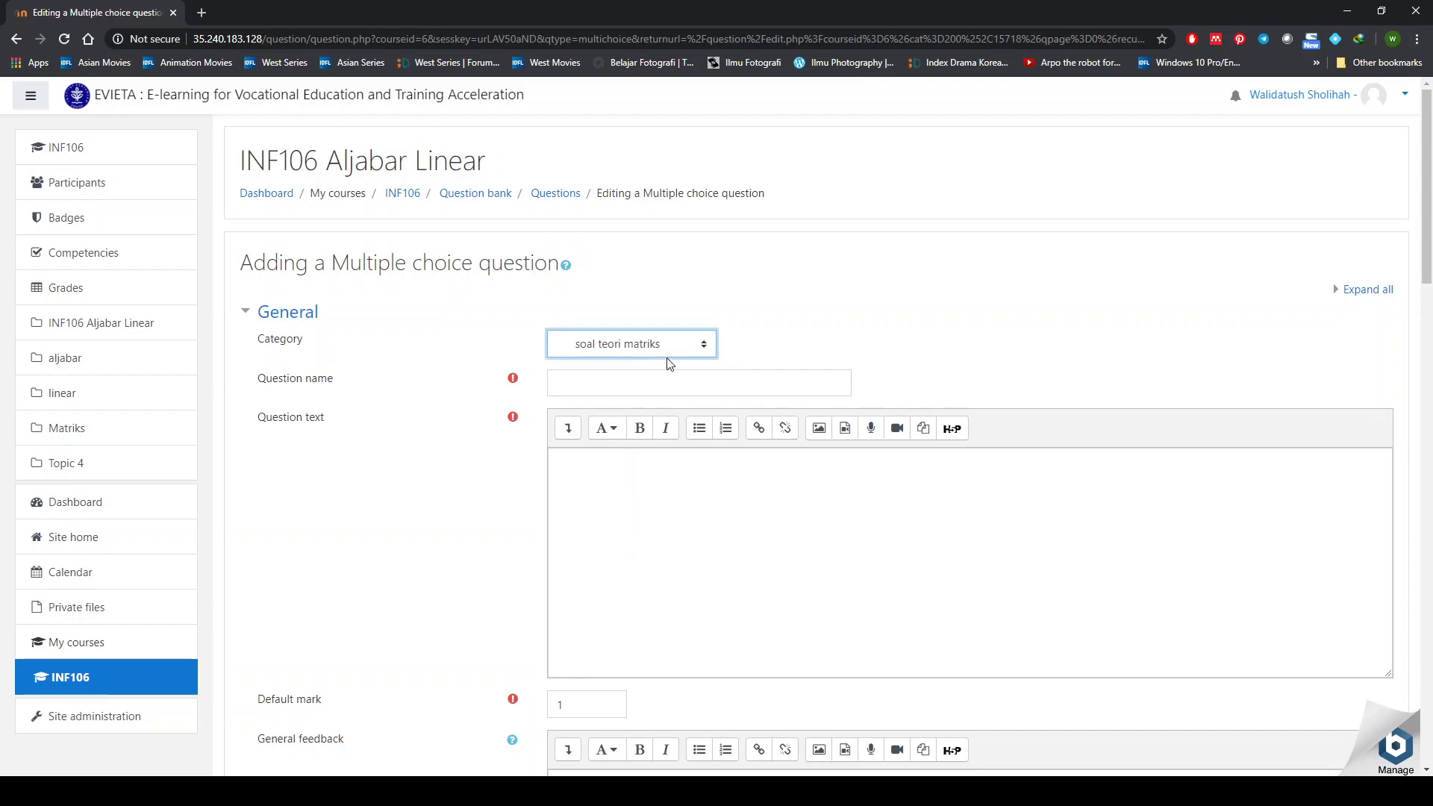
left_click(631, 388)
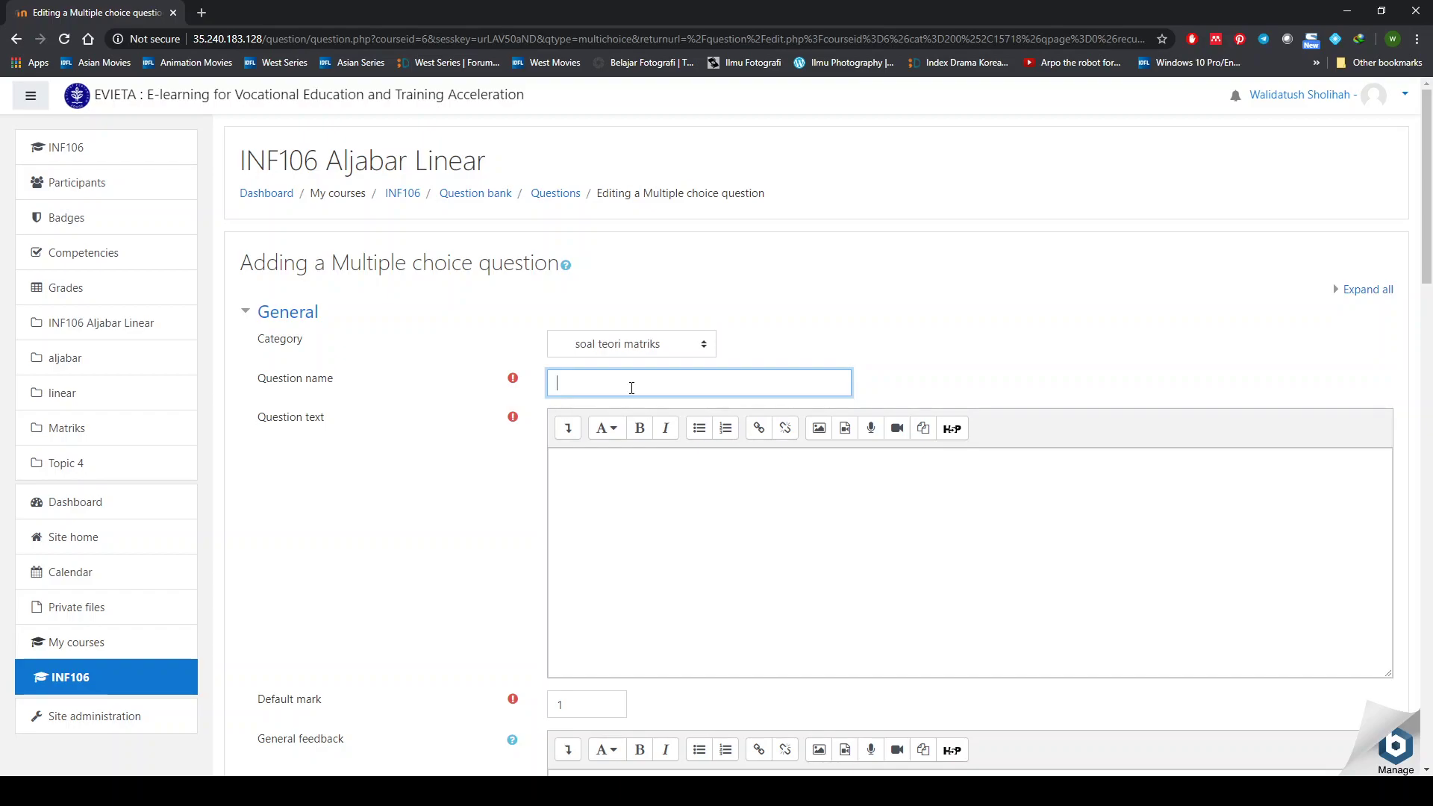
type("definisi matriks")
left_click(699, 523)
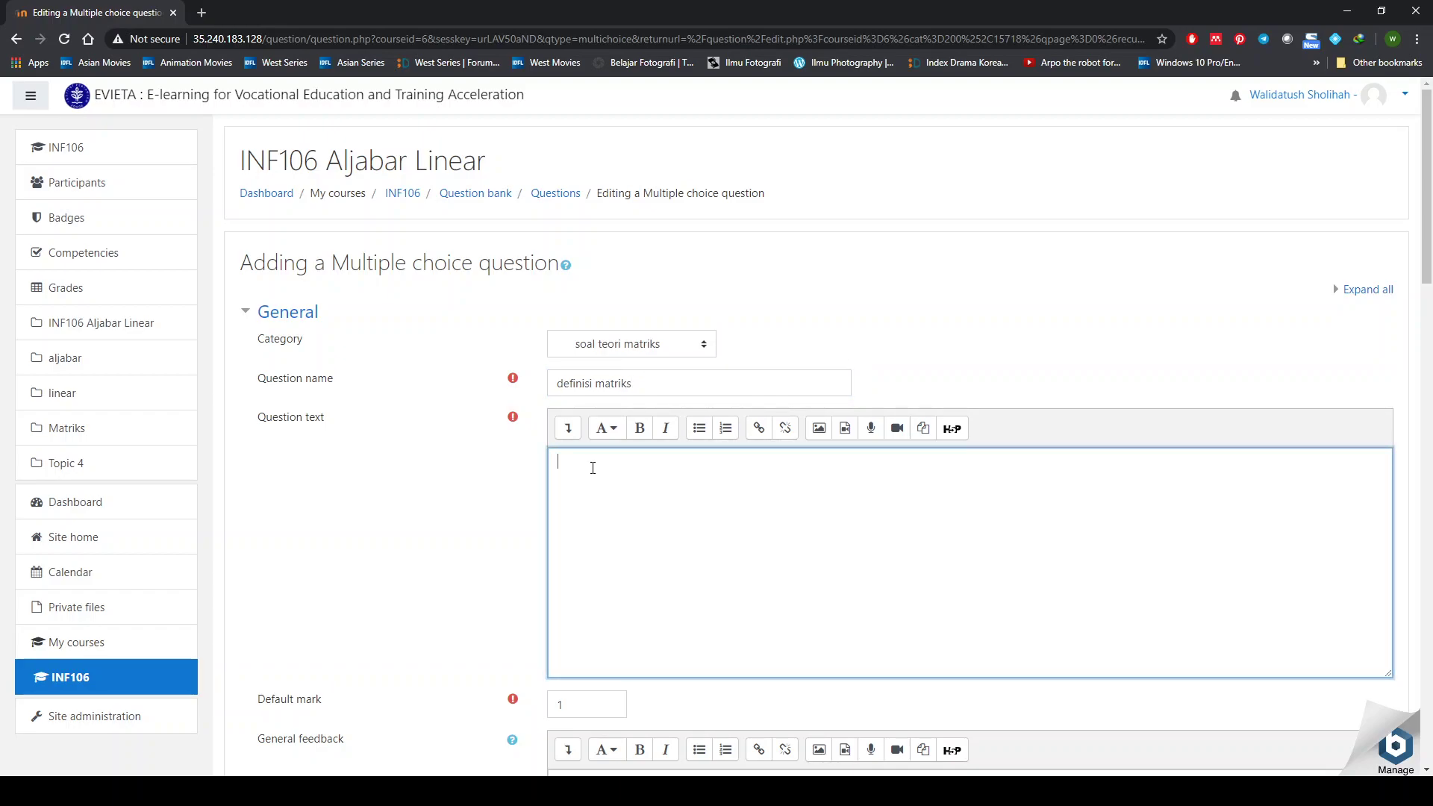
Replace the question name with "01".
scroll(621, 422, "down", 1)
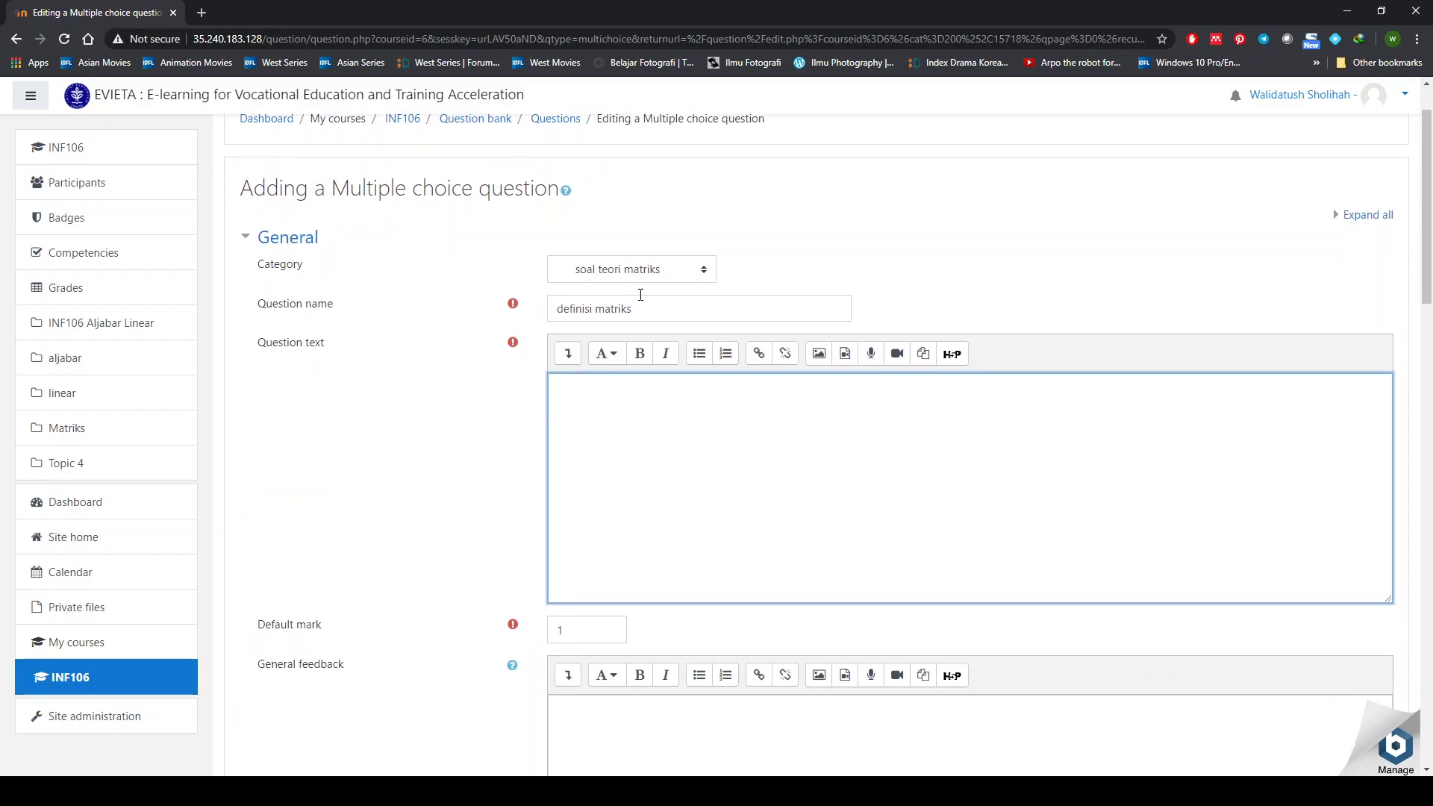
left_click_drag(647, 309, 504, 326)
type("01")
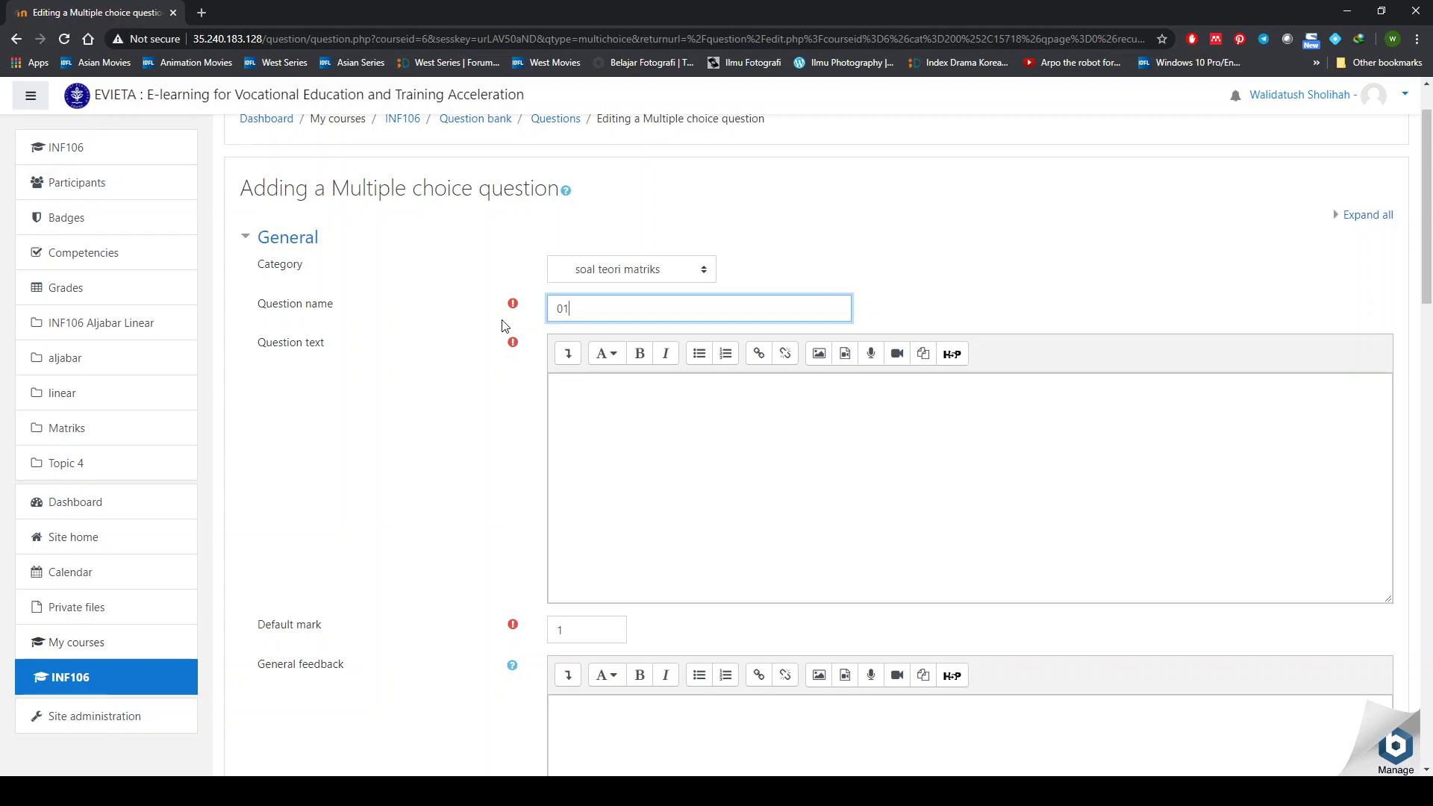
Enter the question text "Kumpulan bilangan yang berbentuk persegi atau persegi panjang adalah.....".
left_click(609, 405)
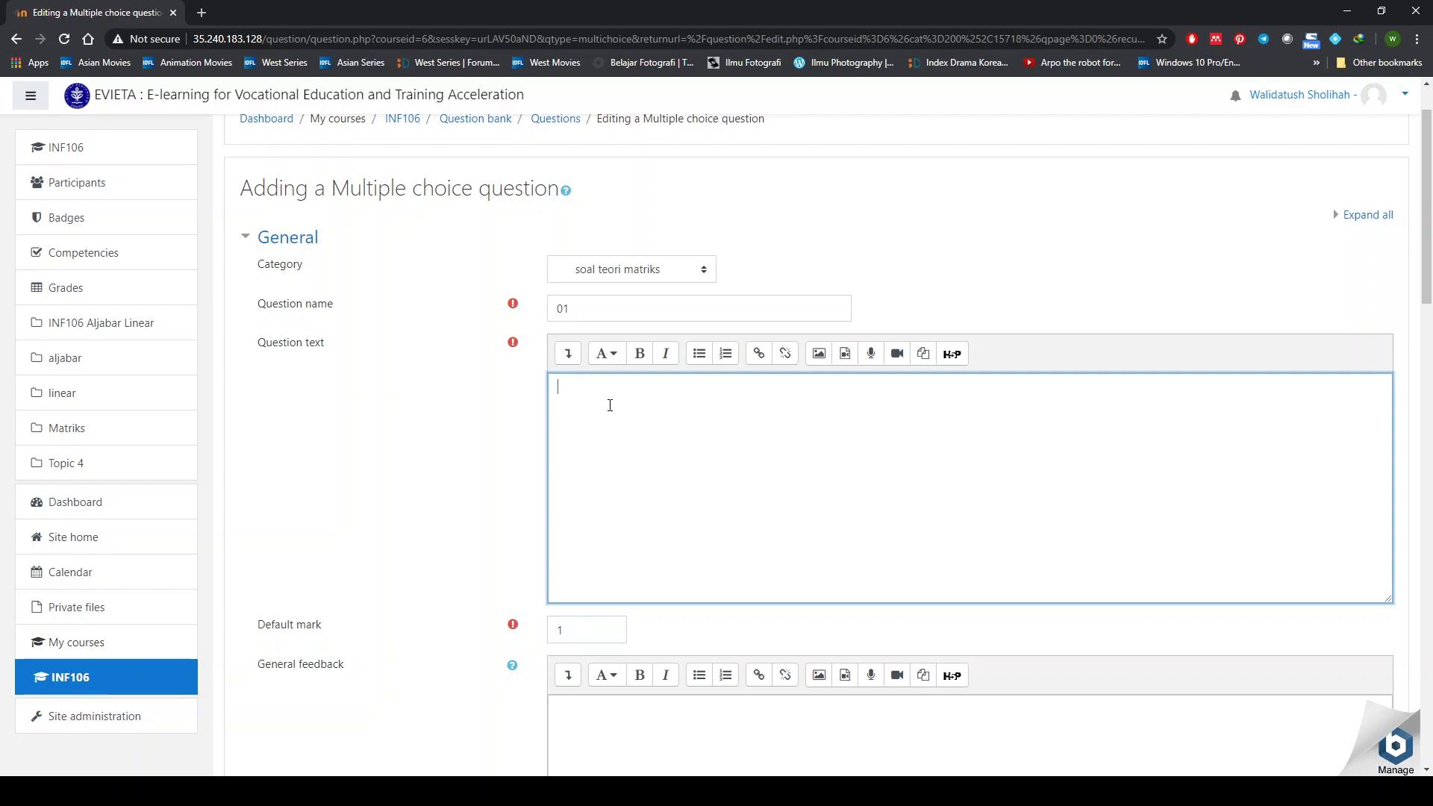
type("mpulan bilangan yang ber")
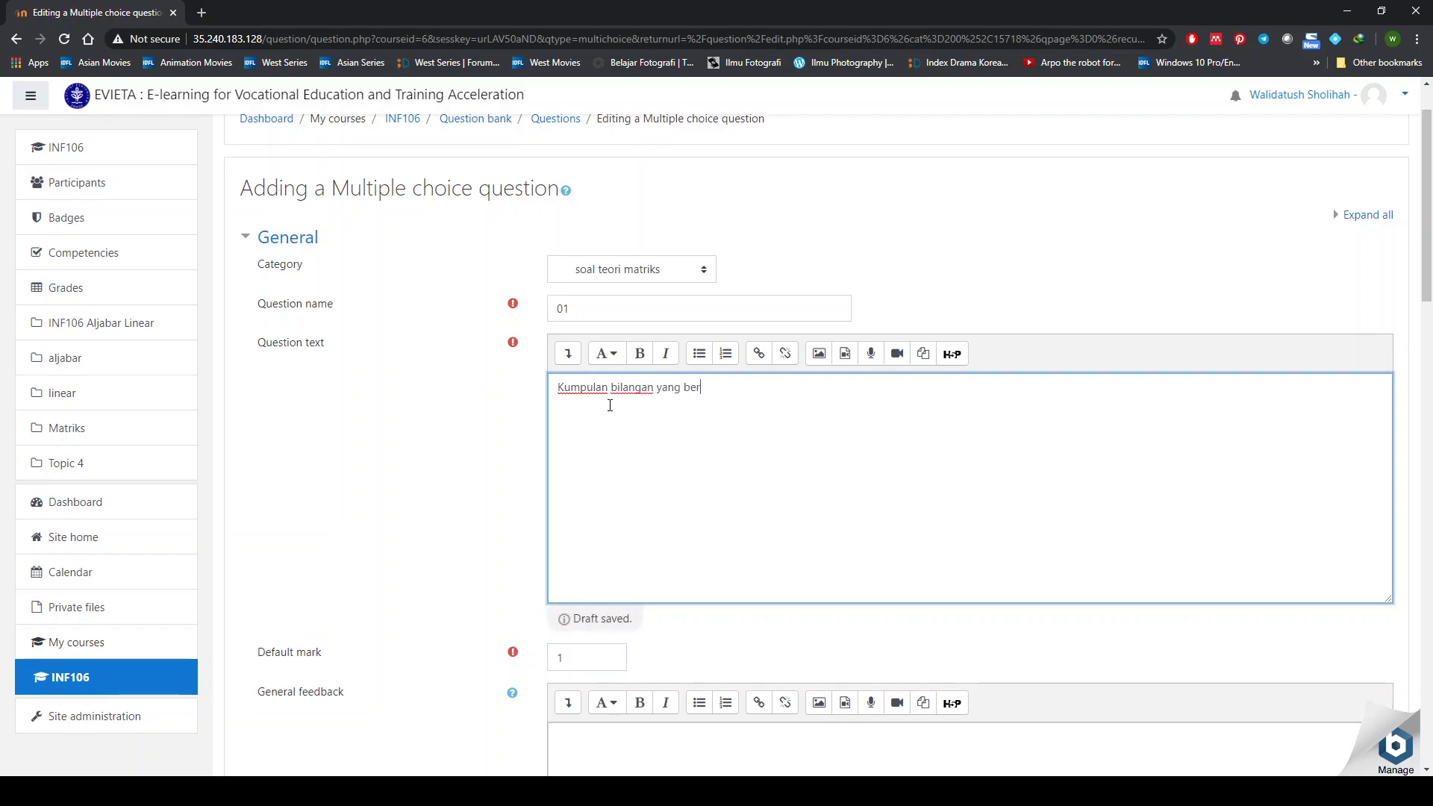
type("bentuk [ersegi a")
key("BackSpace")
key("BackSpace")
key("BackSpace")
key("BackSpace")
key("BackSpace")
key("BackSpace")
key("BackSpace")
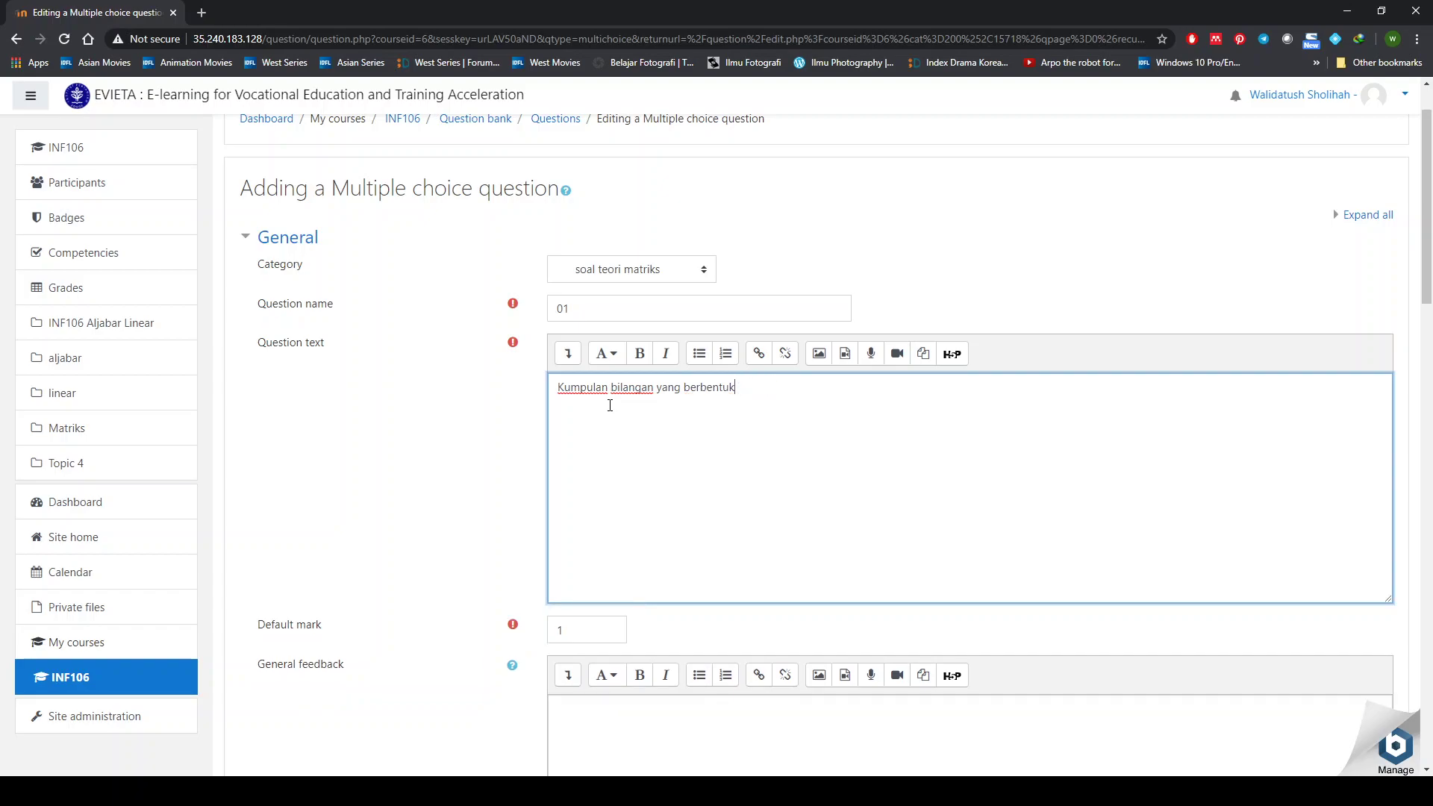
type("persegi atau persegi panjang adalah.....")
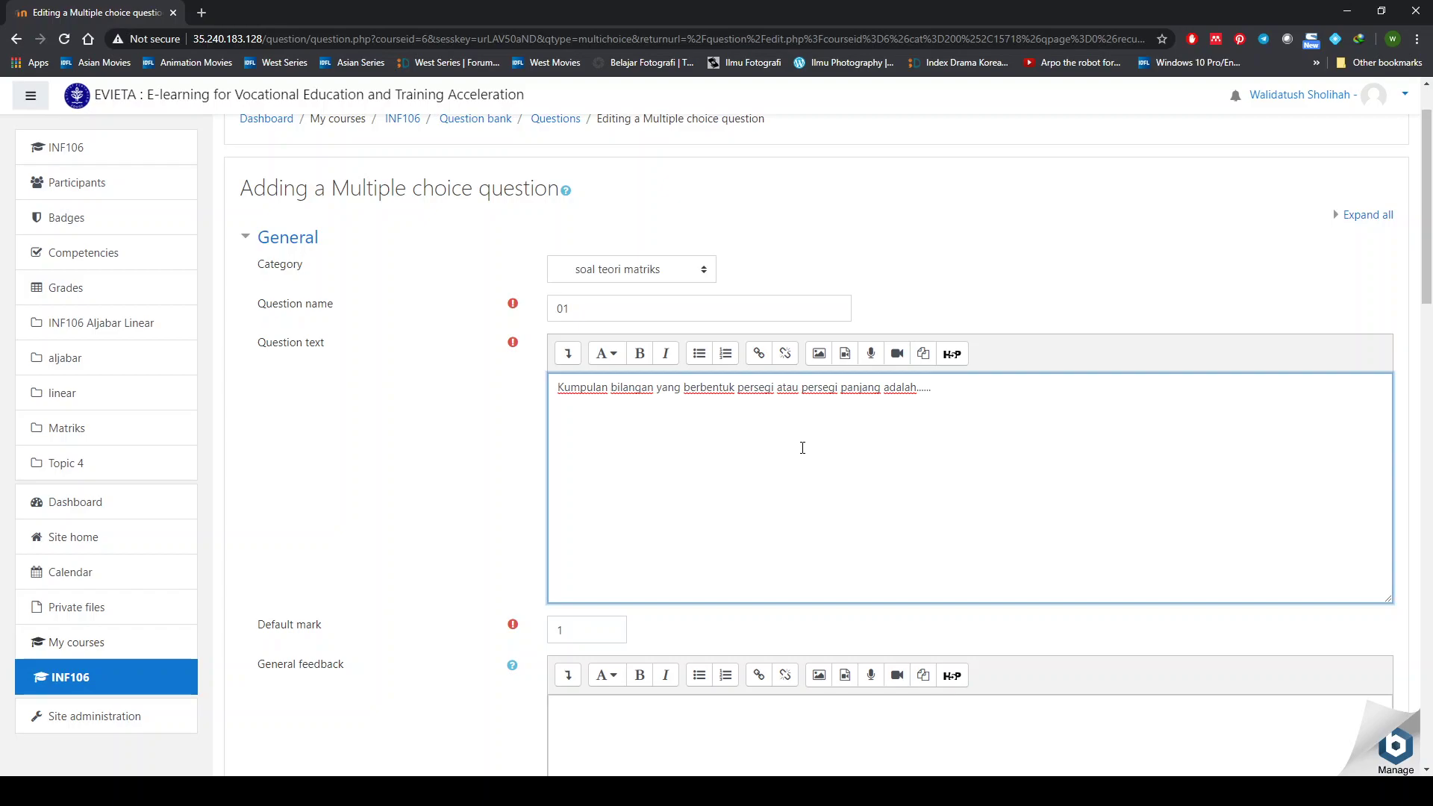
Examine the question's default mark and general feedback fields and the answer settings below them.
scroll(761, 473, "down", 4)
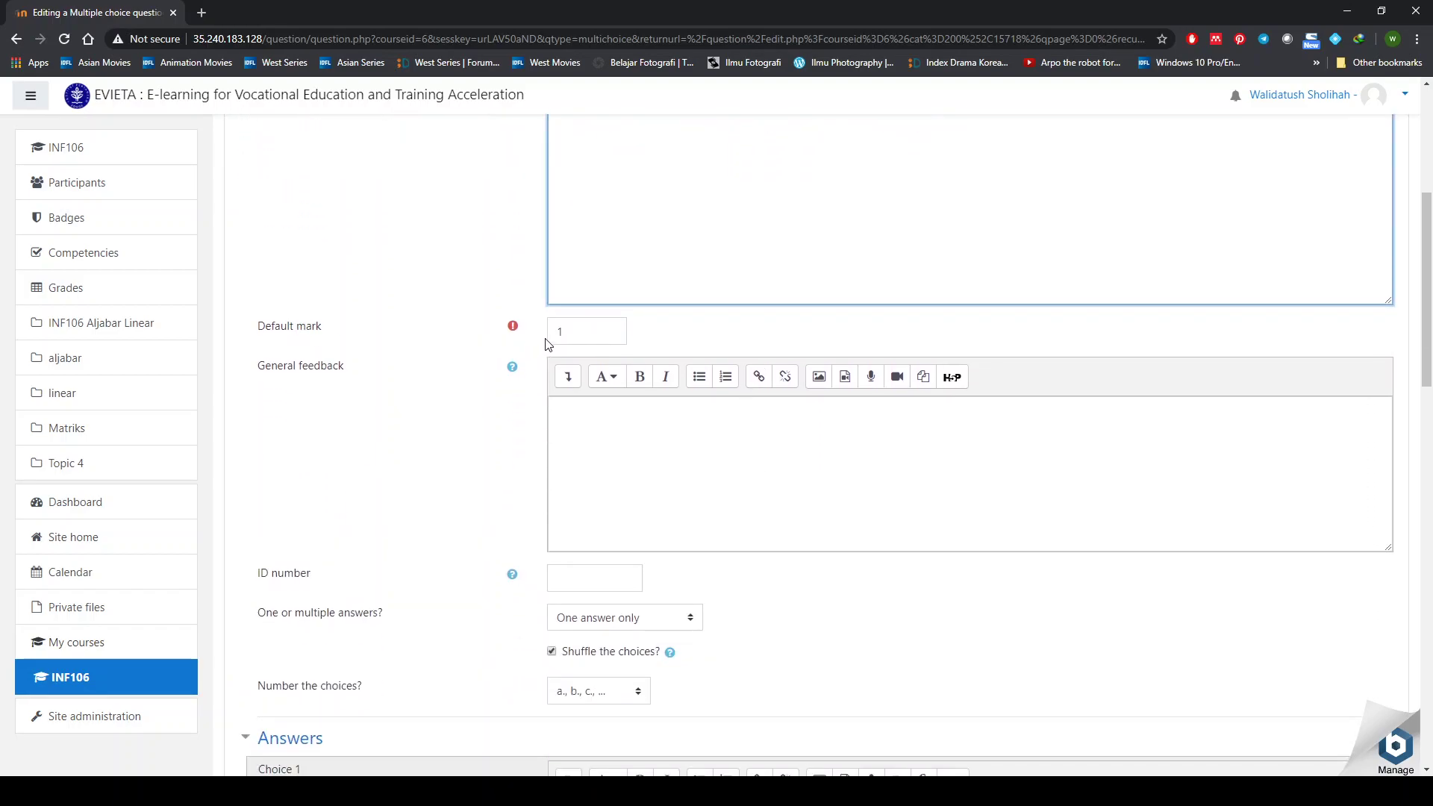
left_click(576, 330)
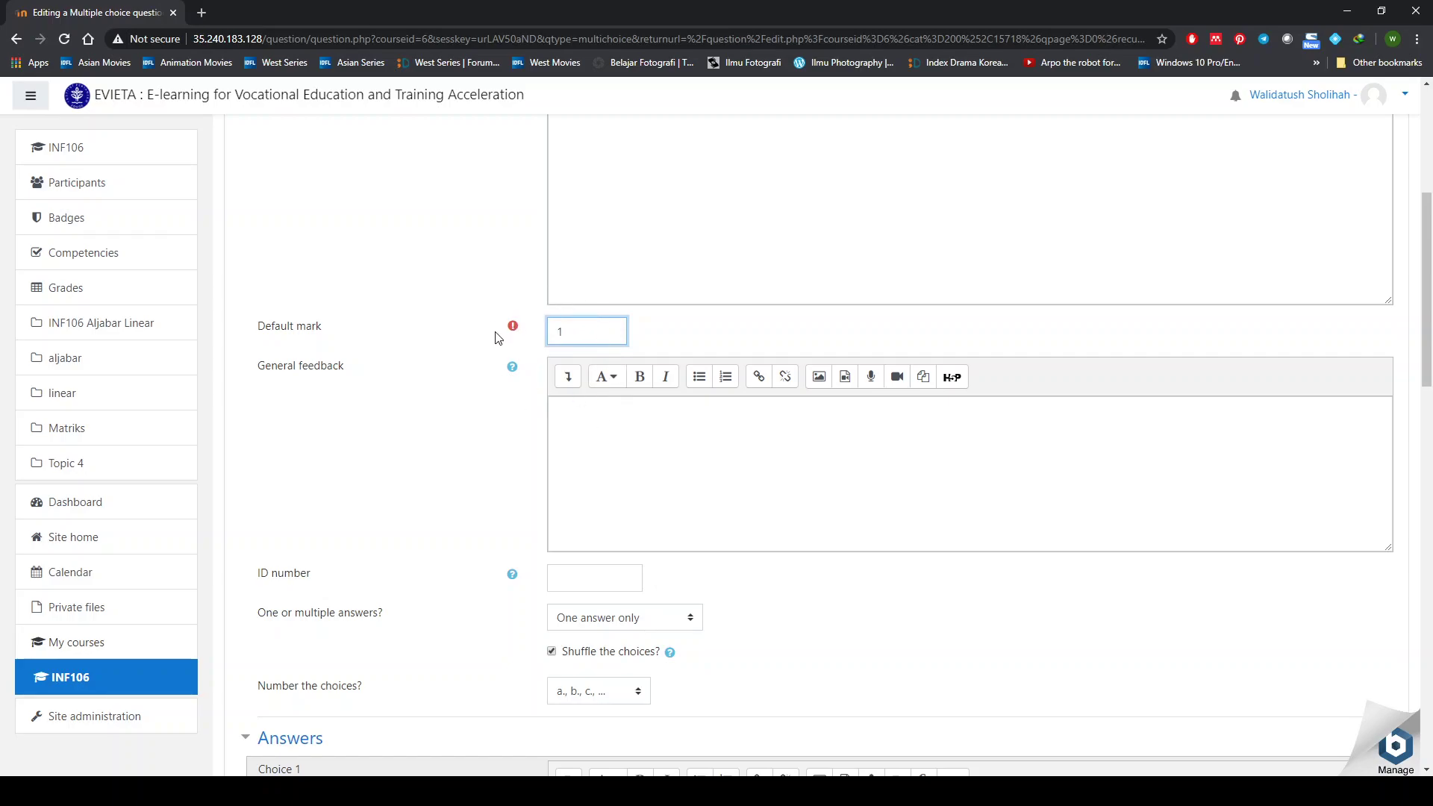
scroll(578, 331, "up", 3)
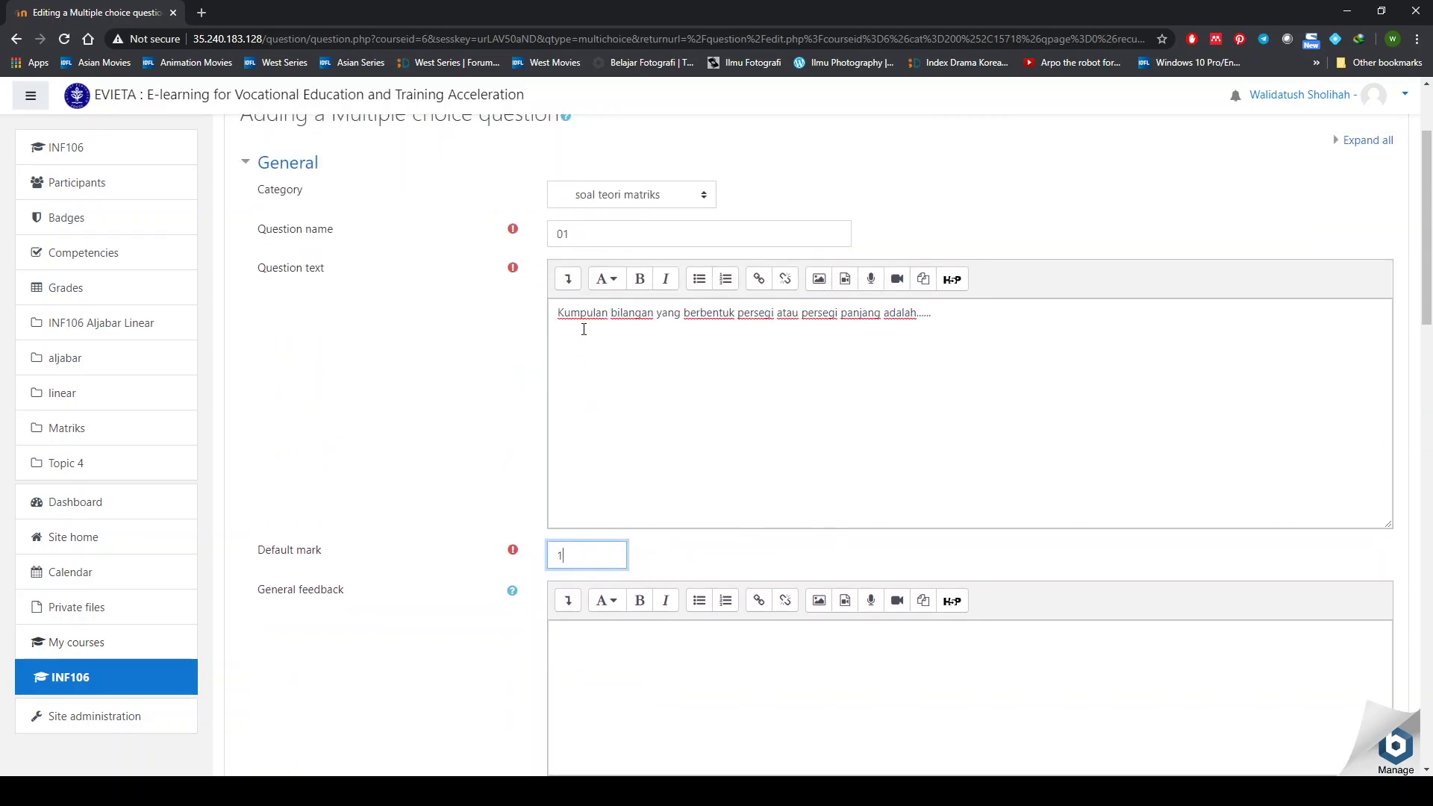
scroll(662, 396, "down", 4)
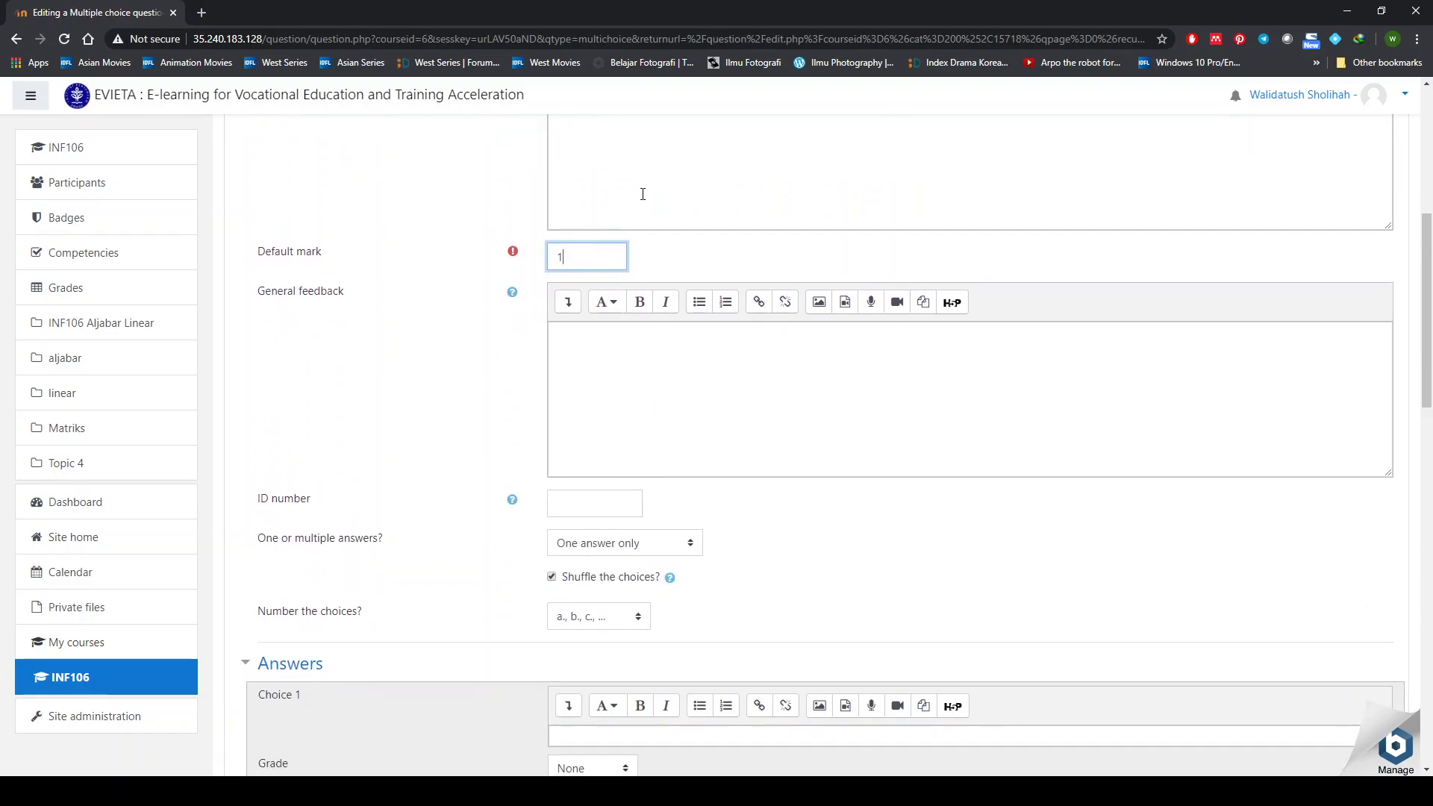
left_click(650, 356)
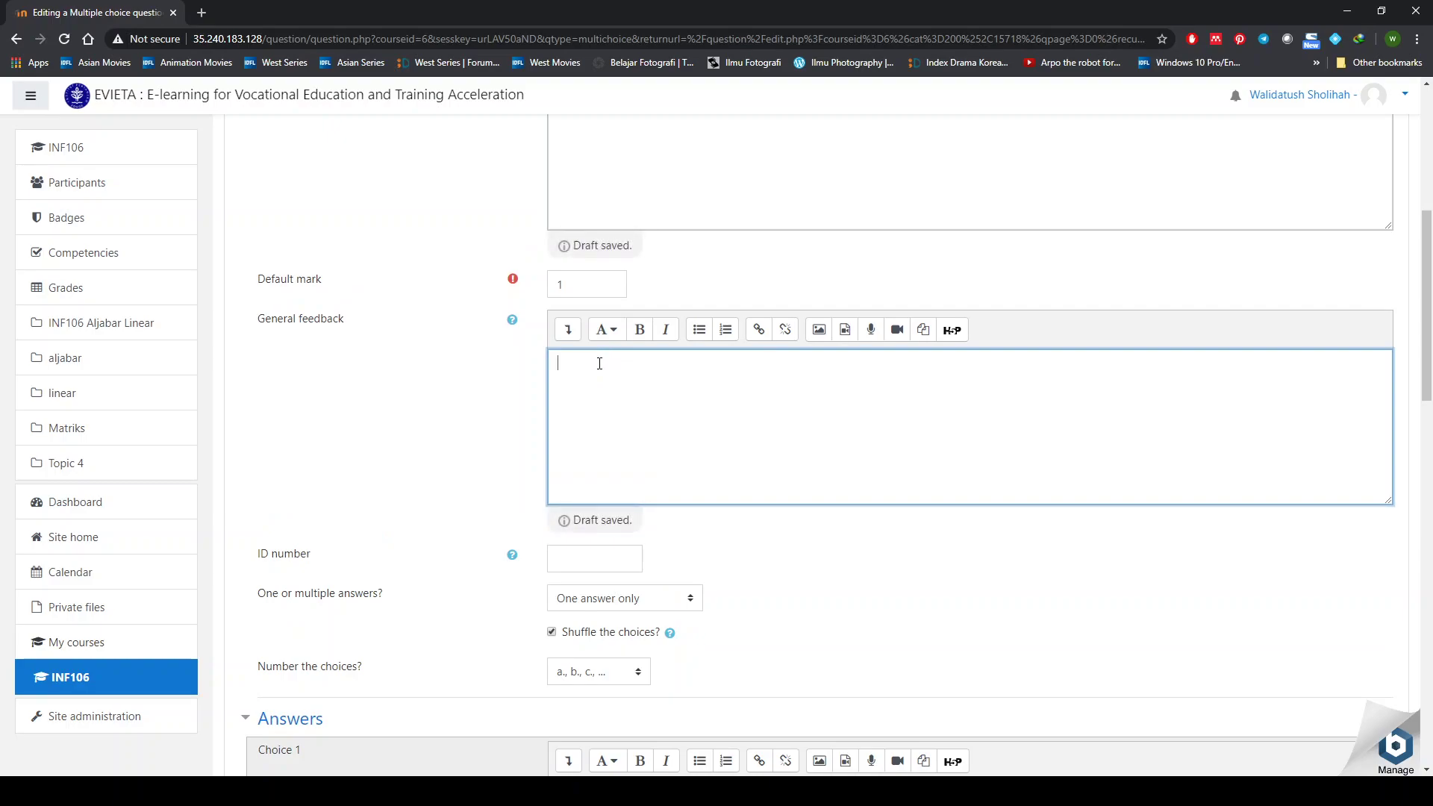
scroll(618, 343, "up", 1)
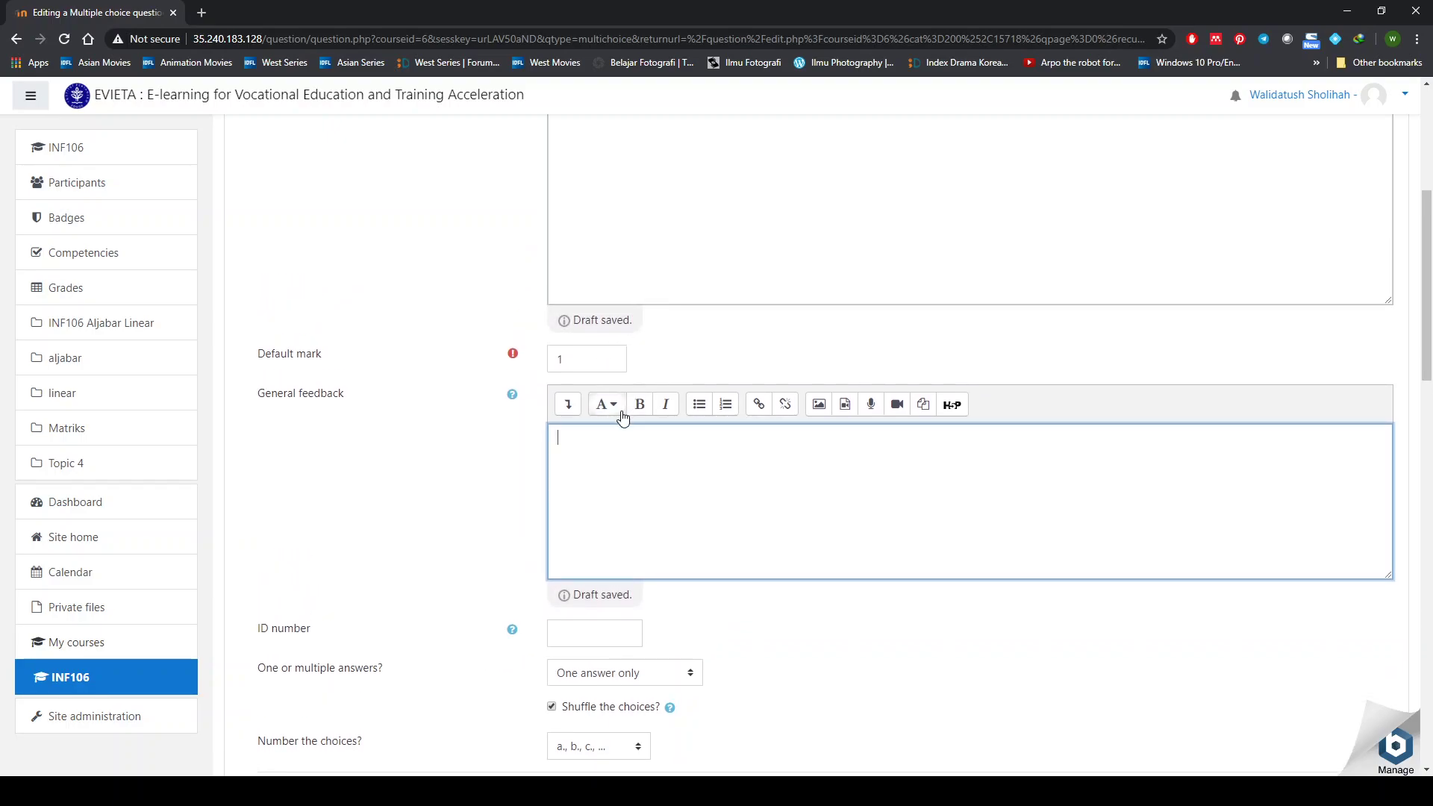
scroll(623, 416, "down", 2)
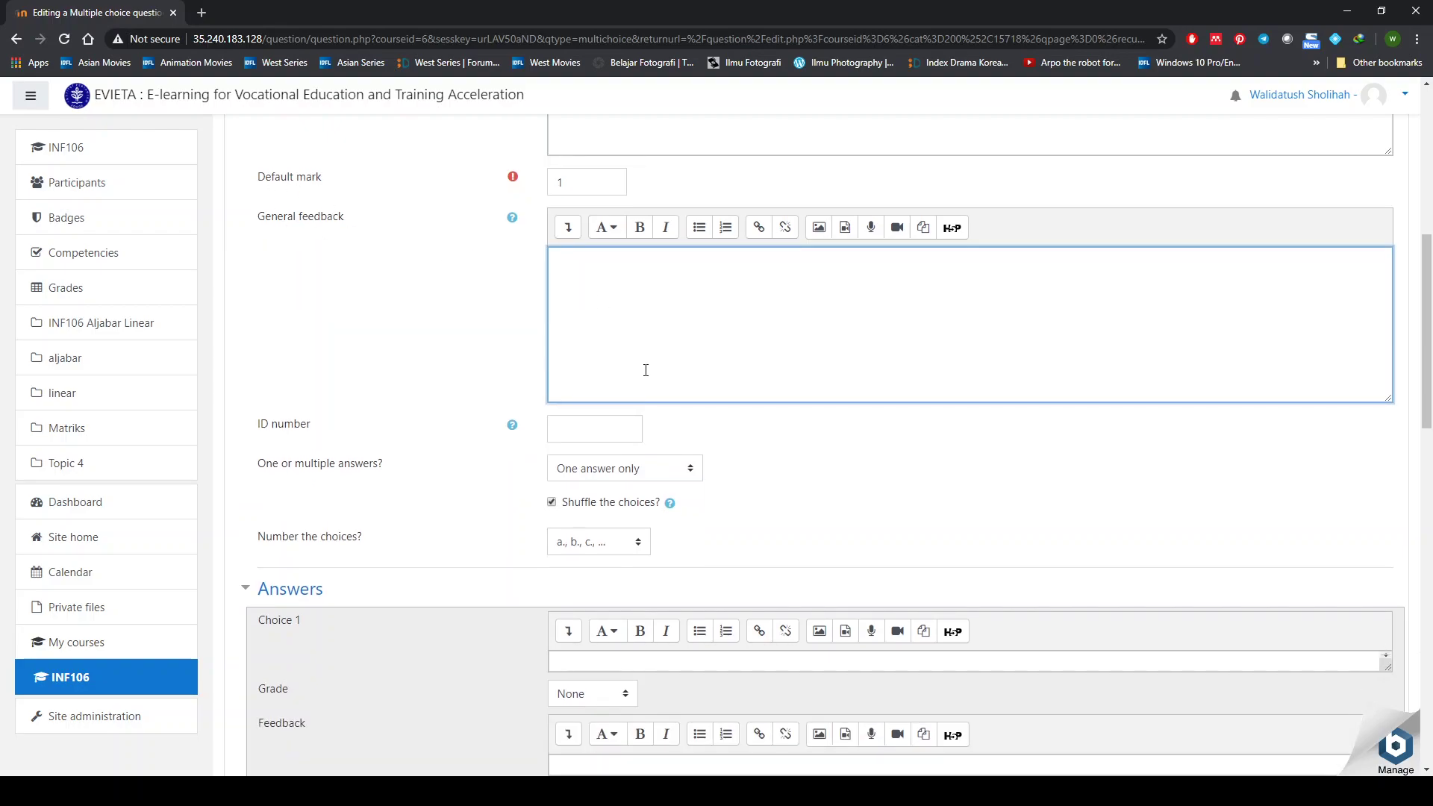
scroll(748, 365, "down", 1)
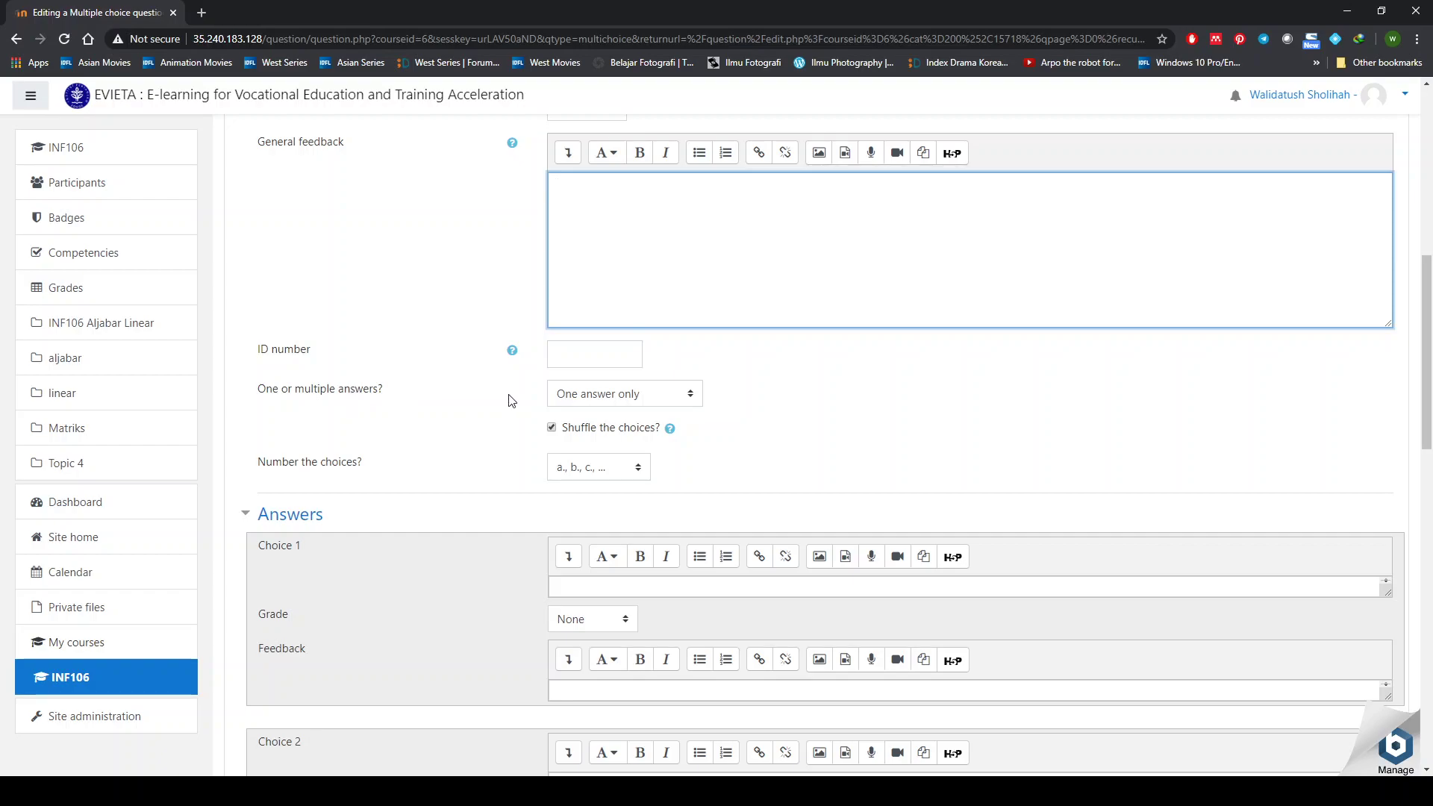
Check the one-or-multiple-answers options and set the choice numbering to No numbering.
left_click(627, 404)
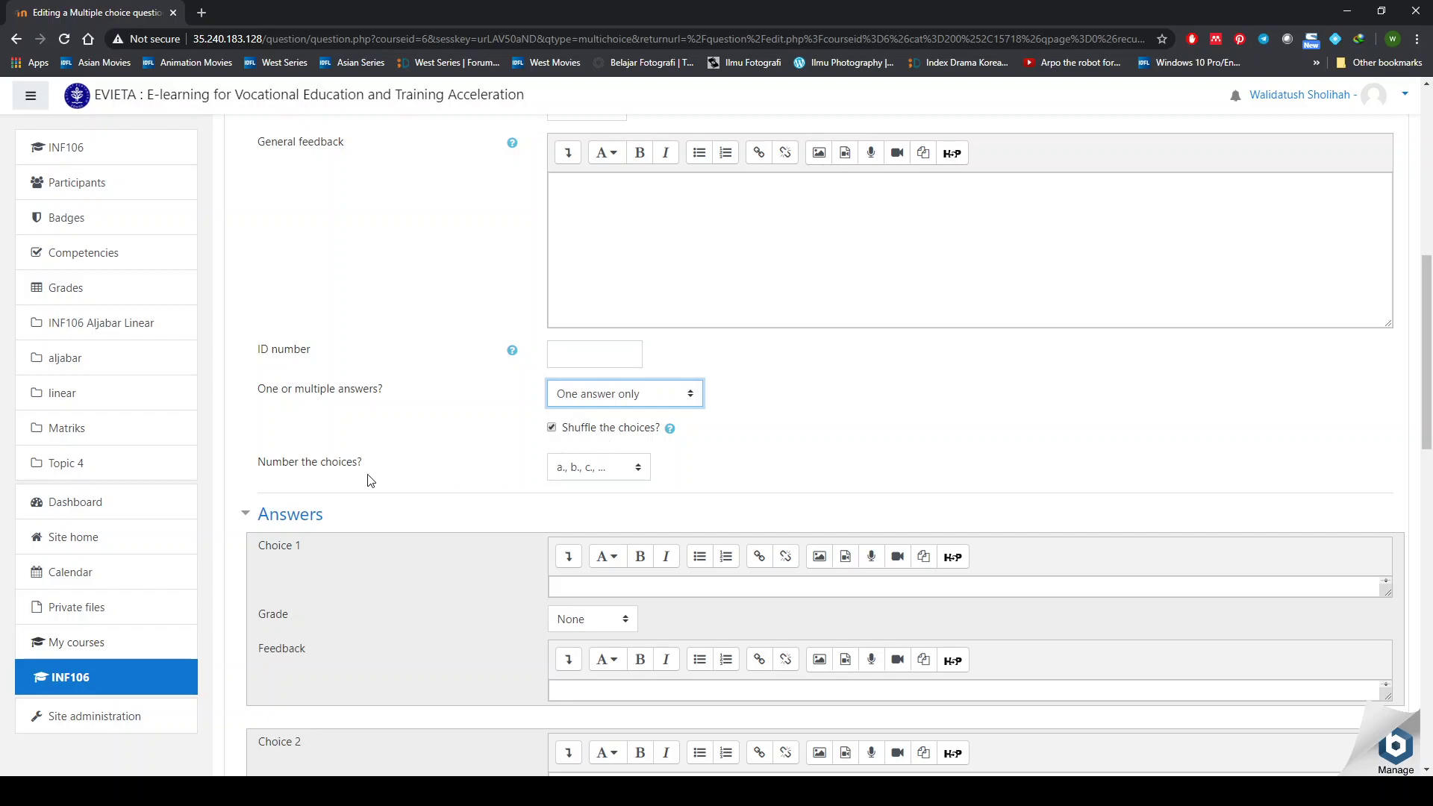
left_click(595, 476)
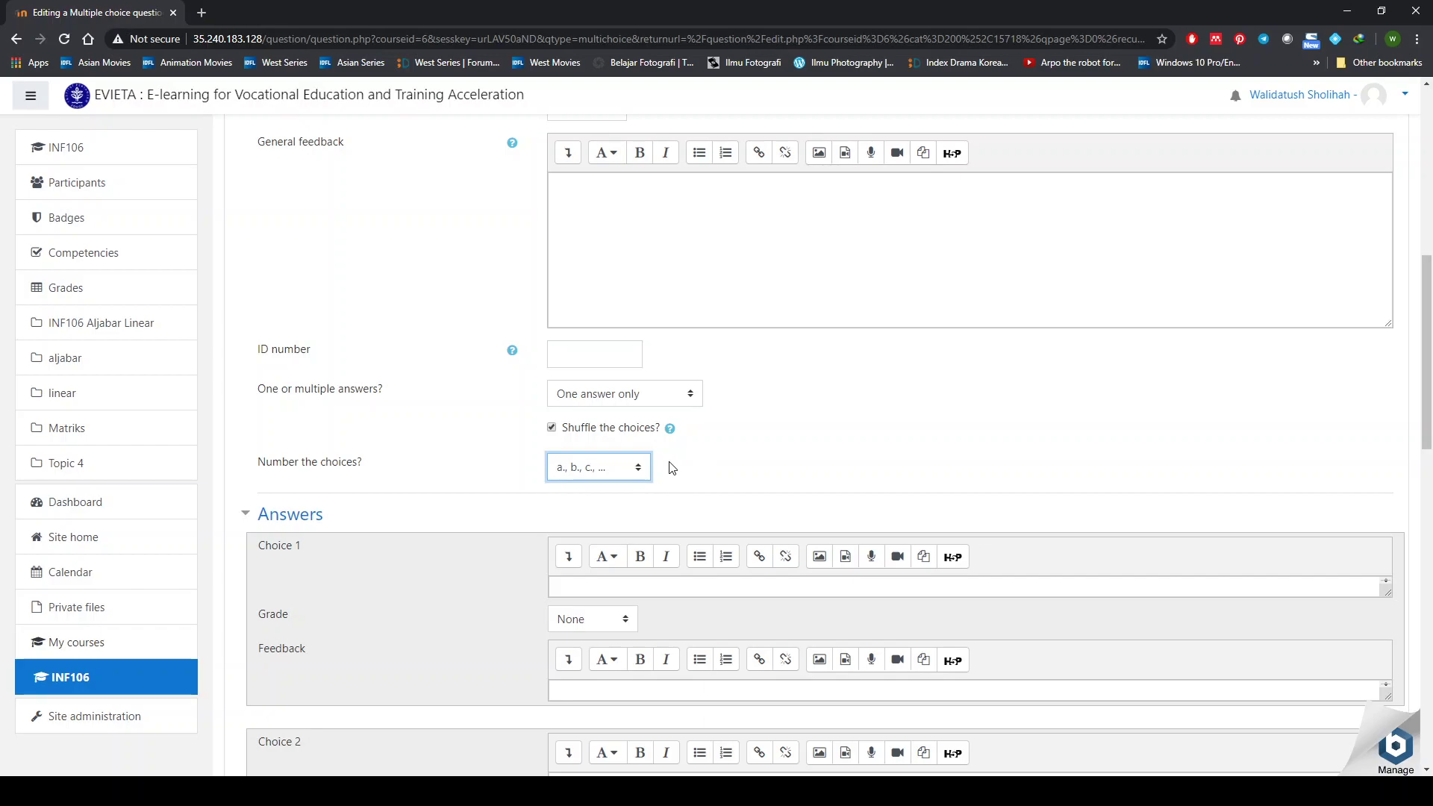
left_click(600, 612)
Enter "matriks" as choice 1 and give it a grade of 100%.
scroll(759, 464, "down", 1)
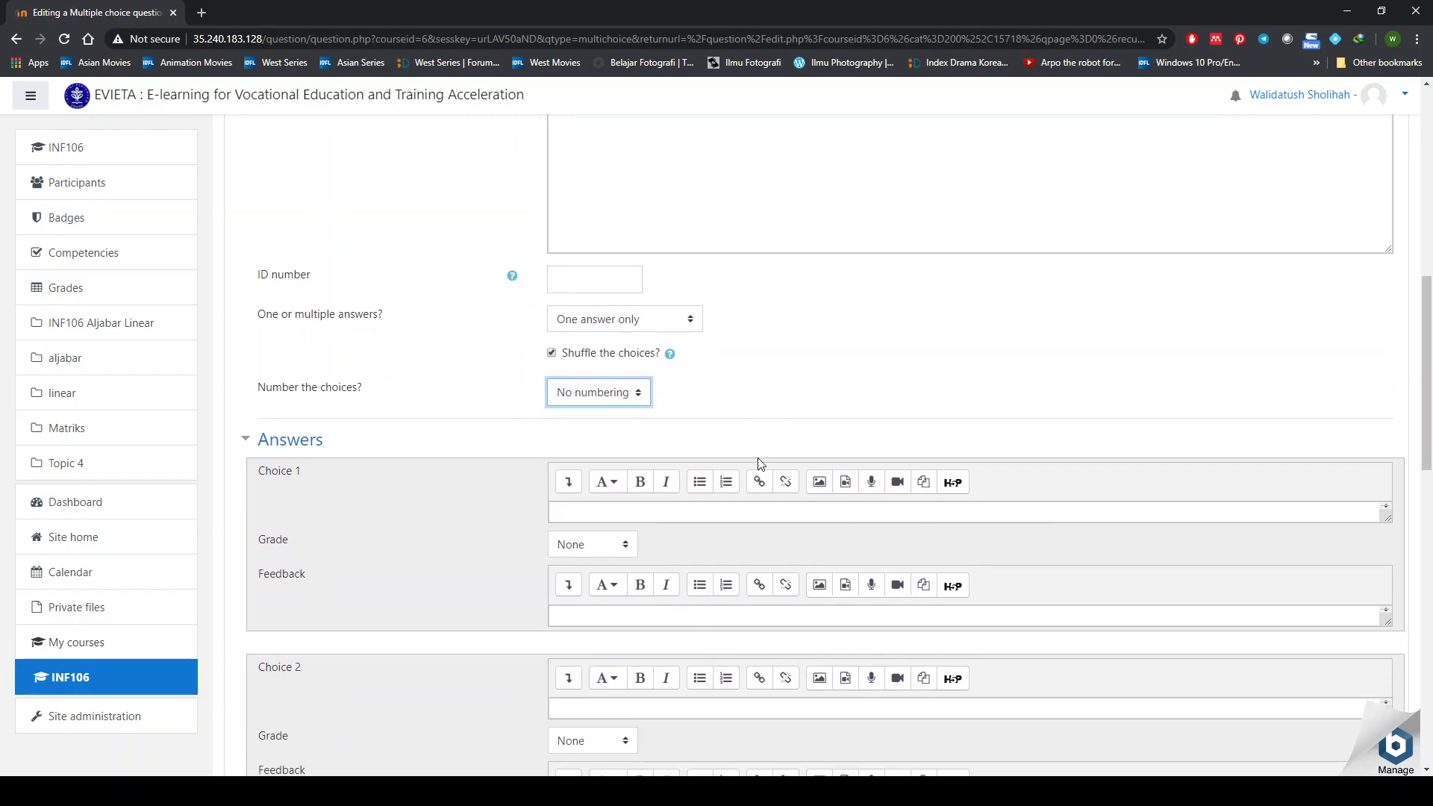
scroll(760, 464, "down", 2)
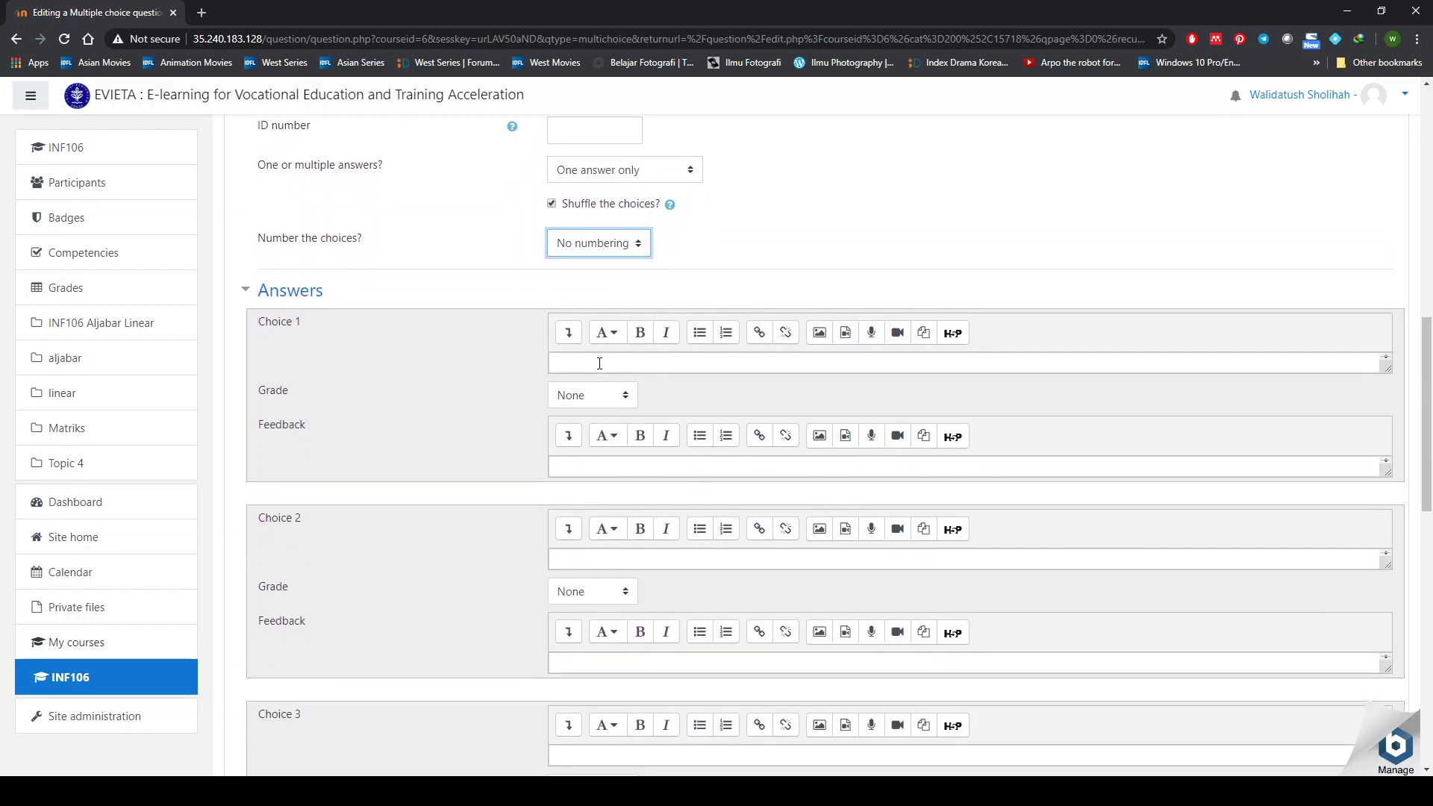
left_click(603, 367)
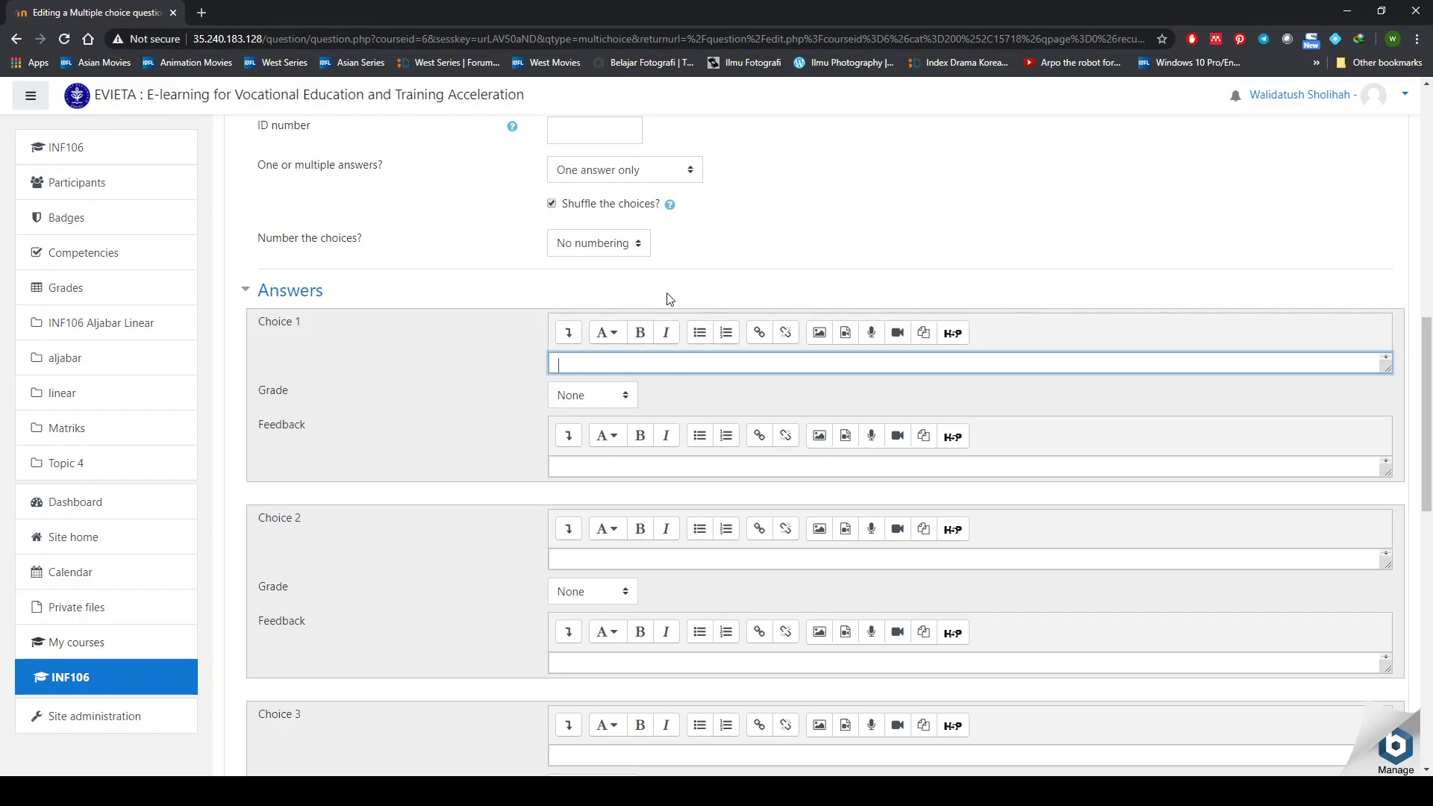
type("atriks")
left_click(600, 403)
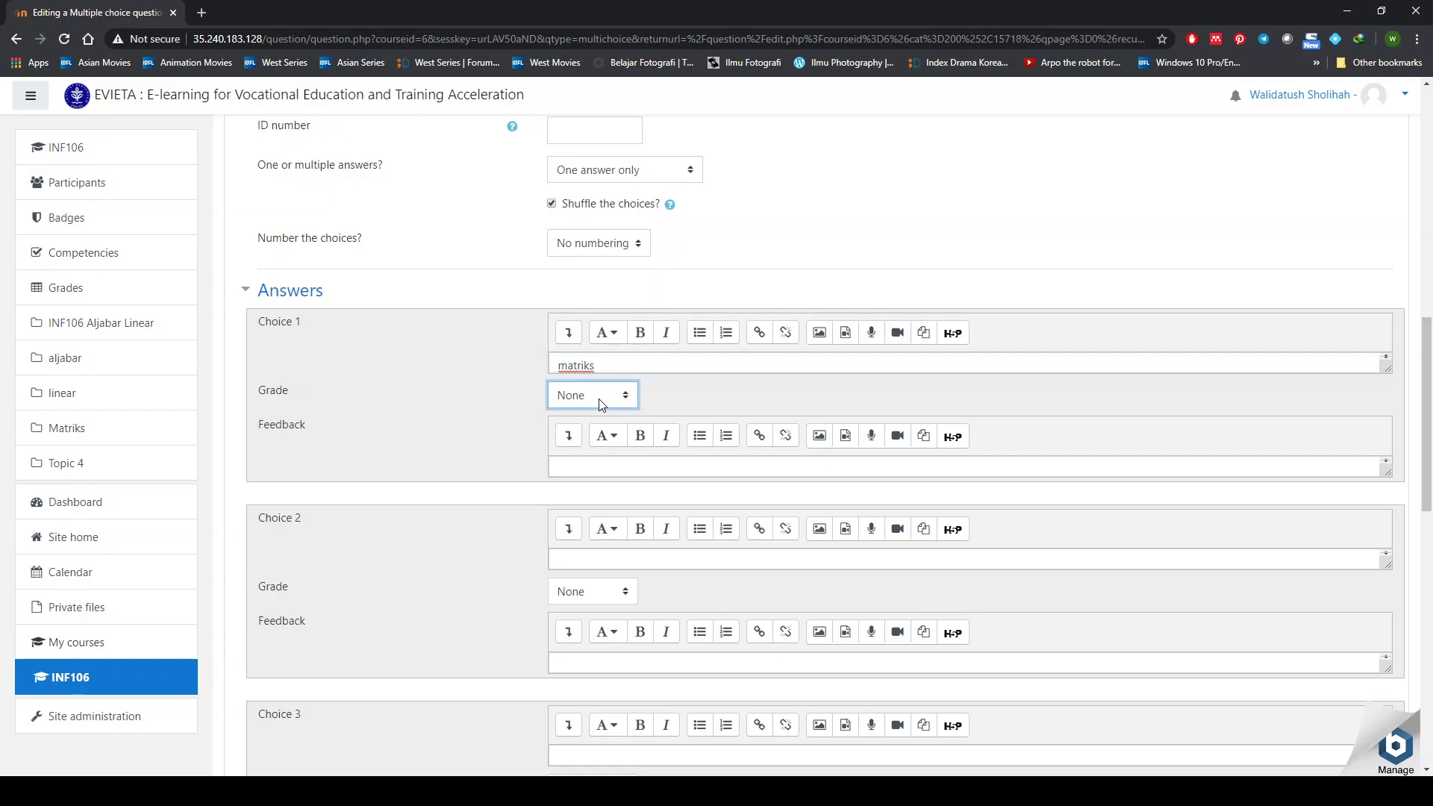
key("Down")
Enter "vektor" as choice 2 and "SPL" as choice 3, leaving their grades at None.
left_click(628, 560)
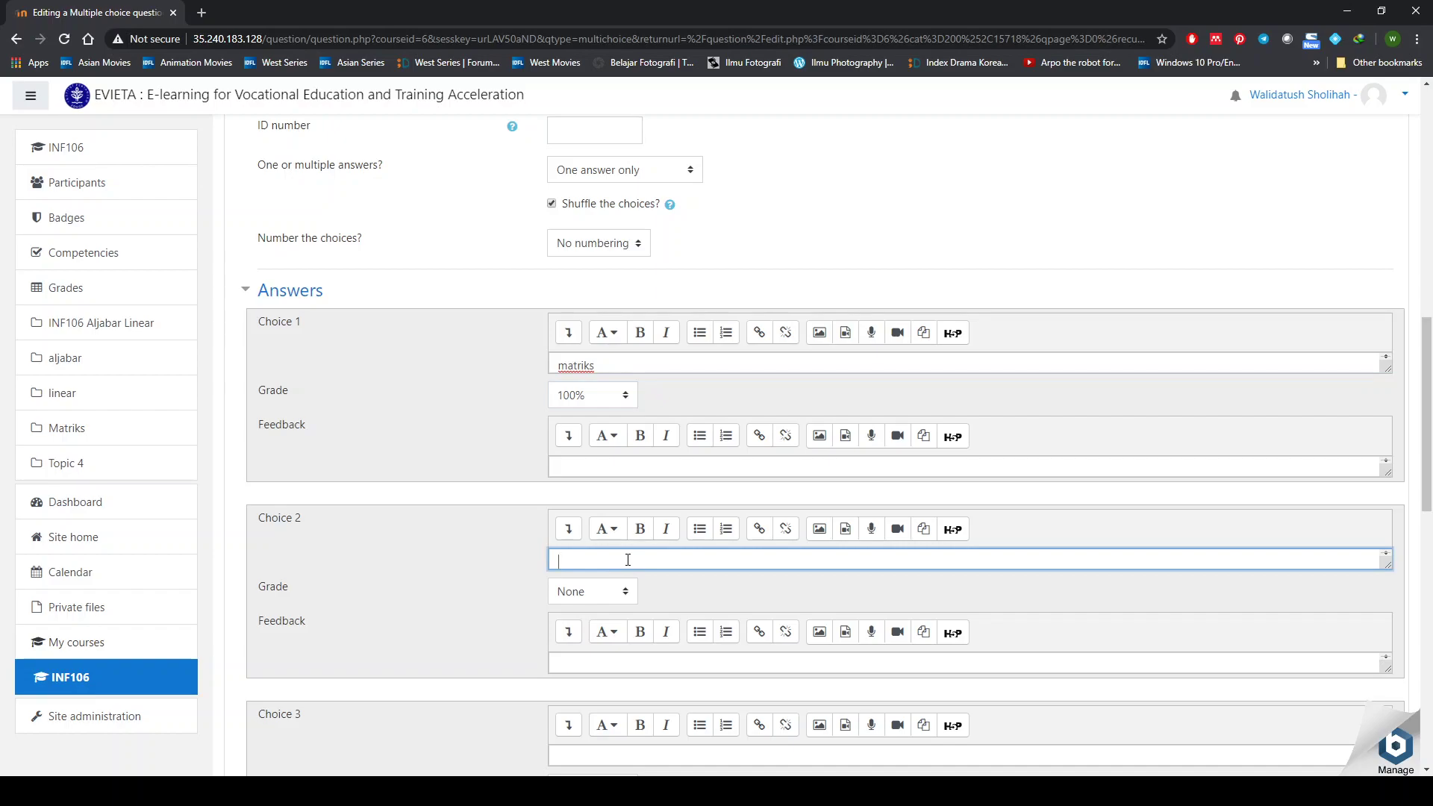
type("vektor")
scroll(627, 623, "down", 3)
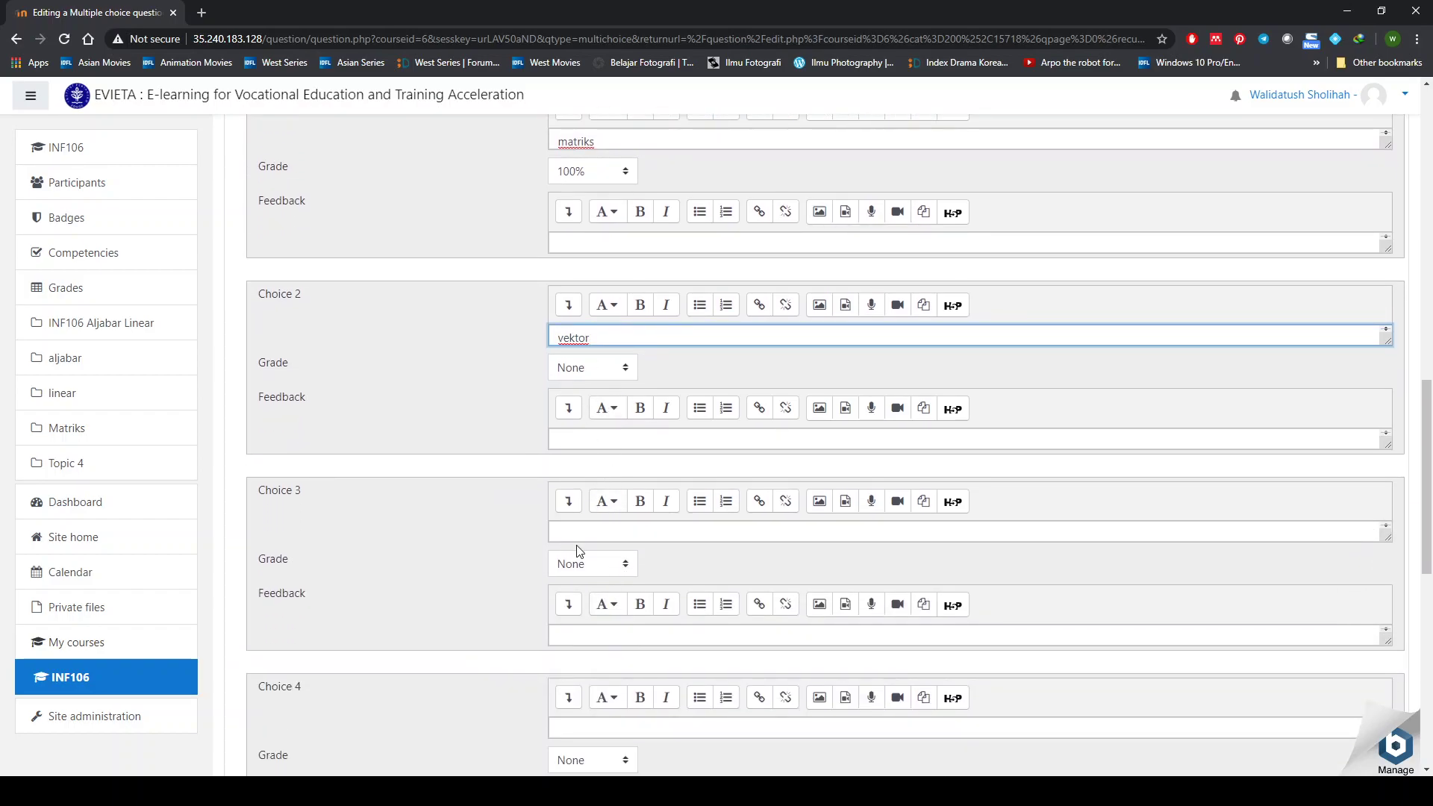
left_click(588, 530)
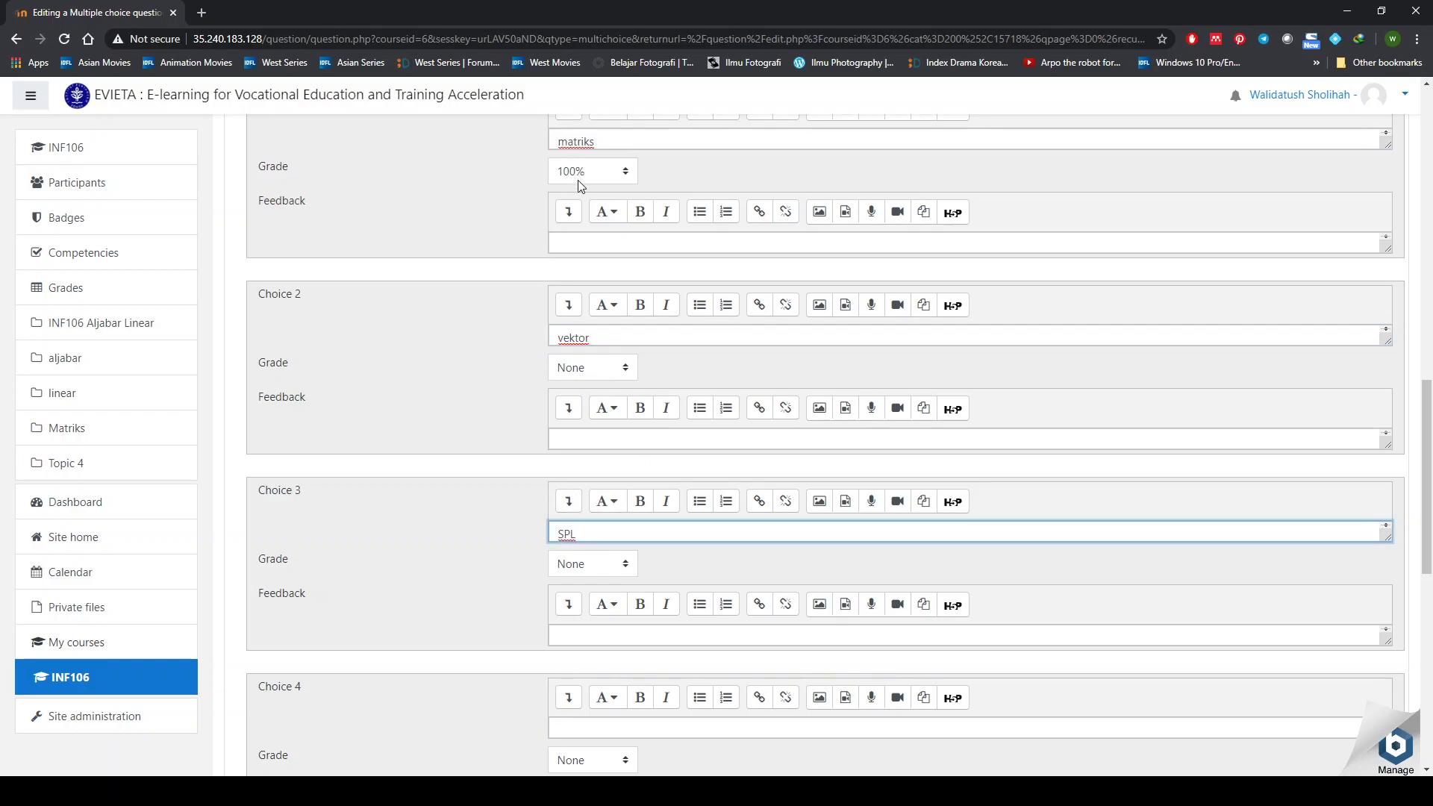
Leave the remaining choices blank and save the multiple choice question.
scroll(472, 441, "down", 6)
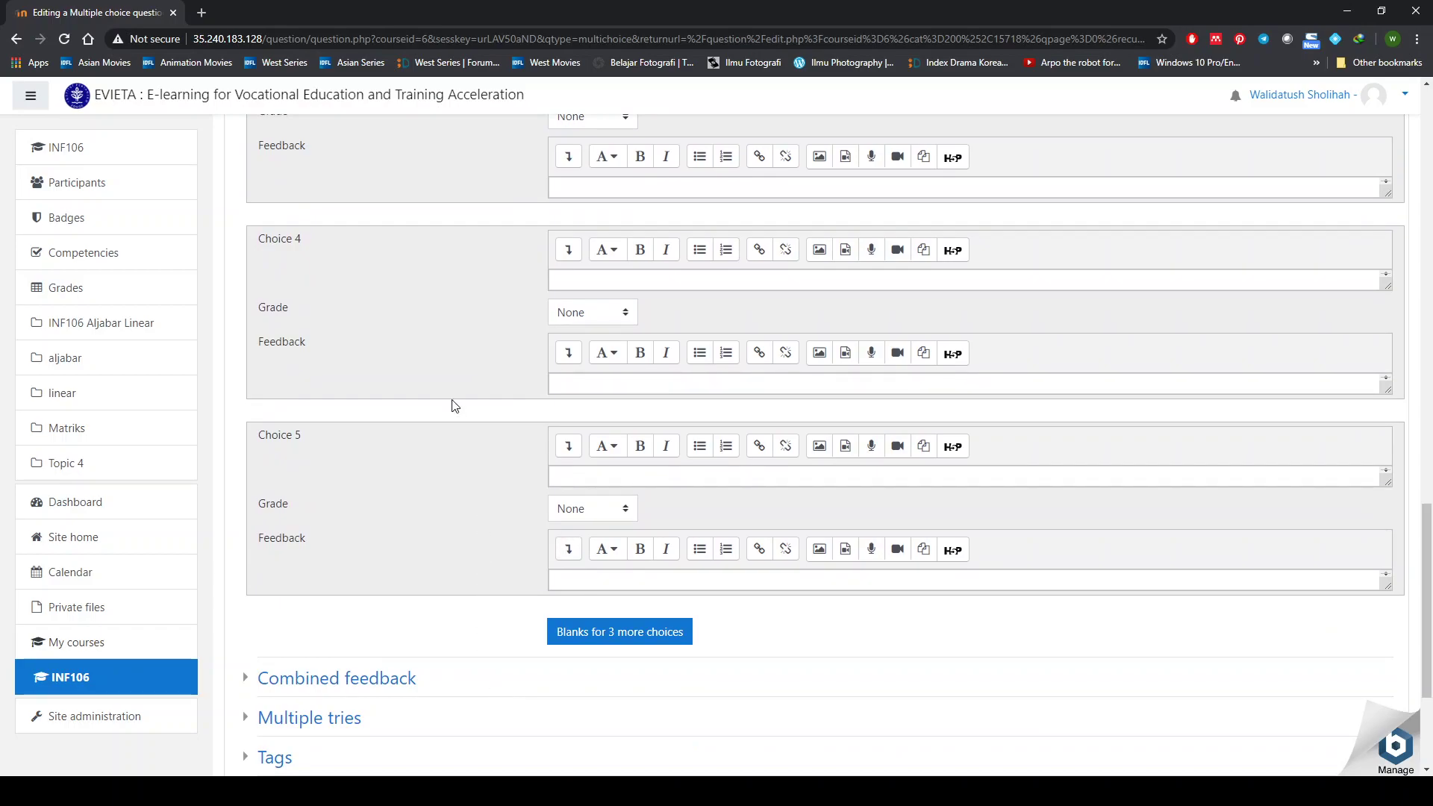
scroll(275, 462, "up", 1)
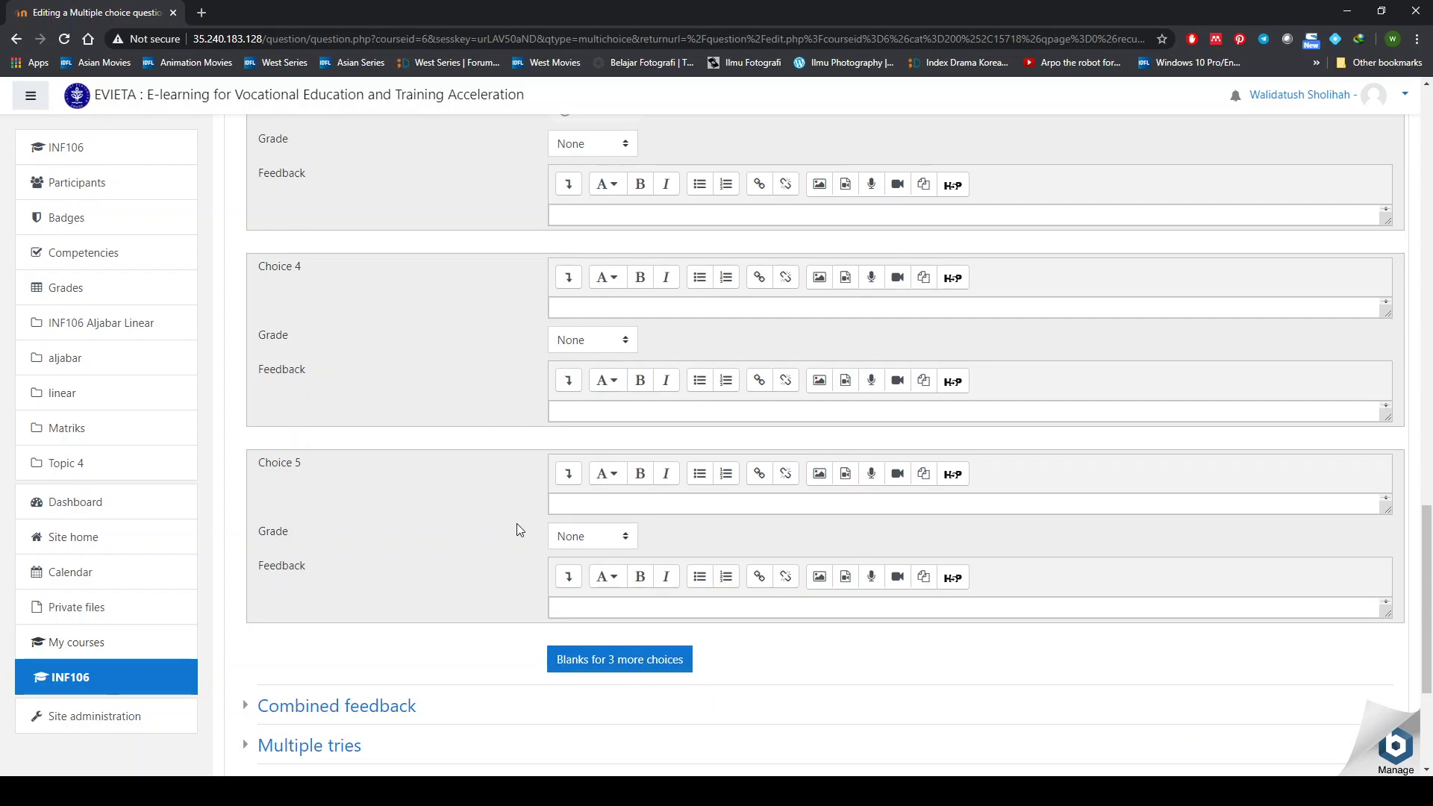
scroll(517, 522, "down", 3)
scroll(518, 530, "down", 1)
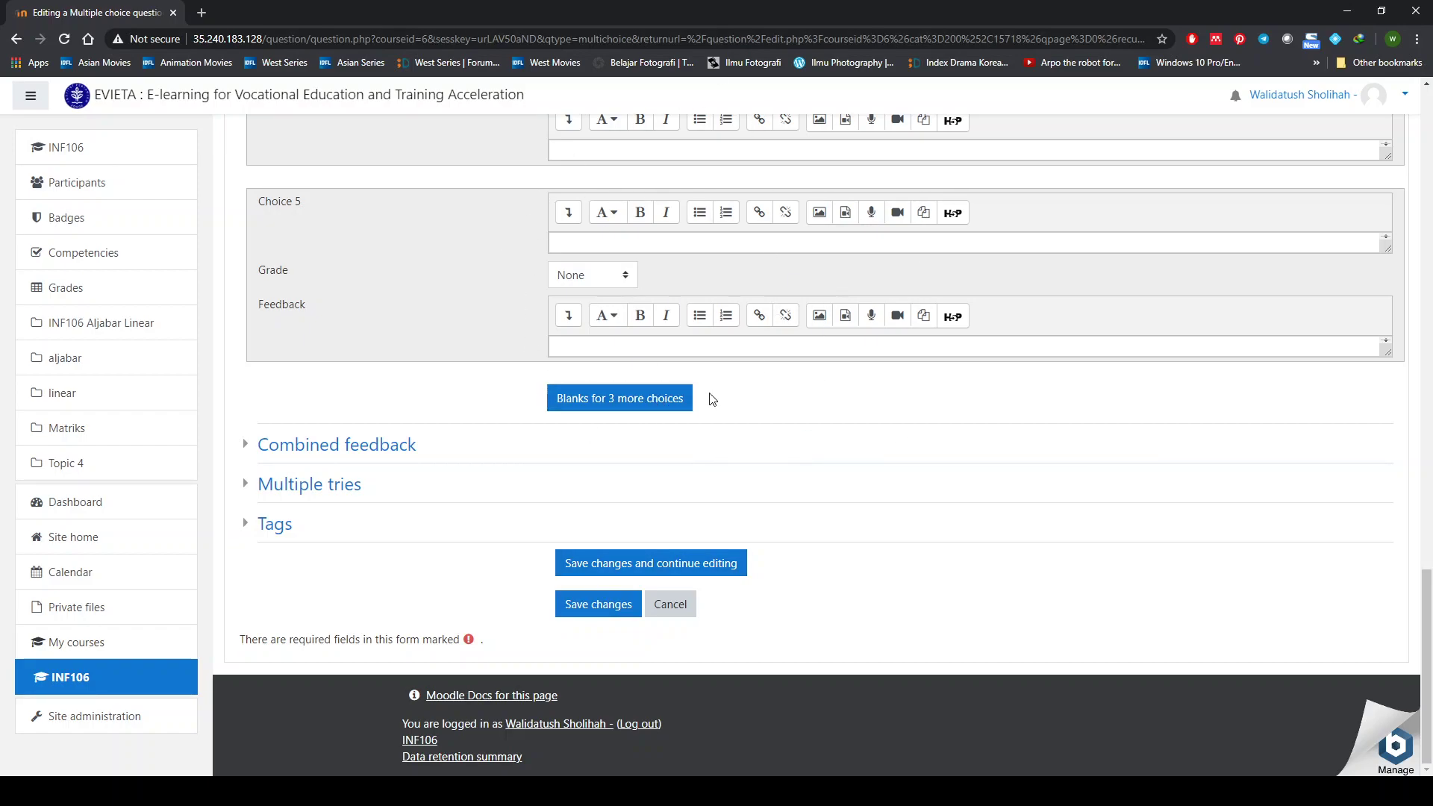
left_click(604, 606)
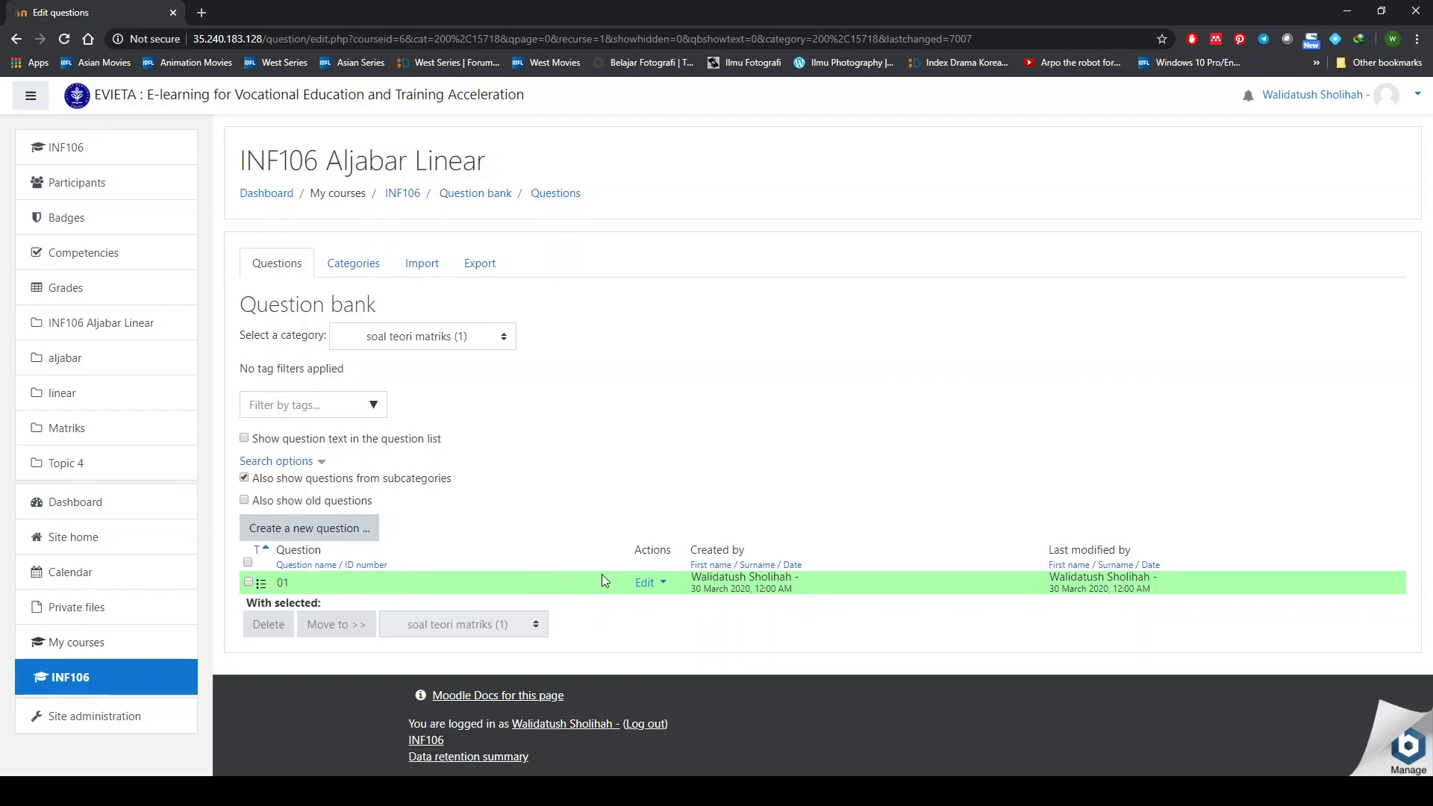
Open the preview of question 01 from the question bank list.
left_click(662, 583)
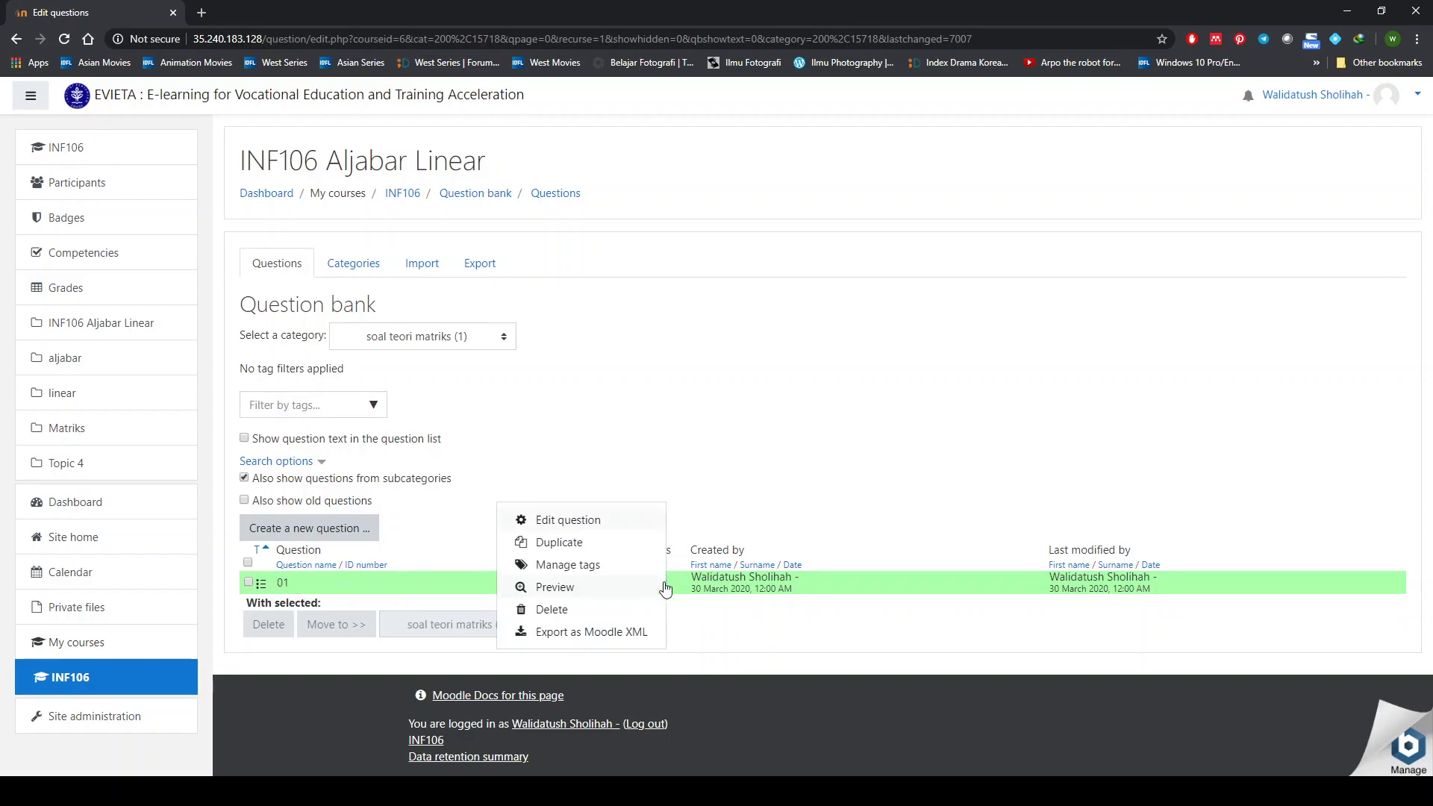
left_click(661, 586)
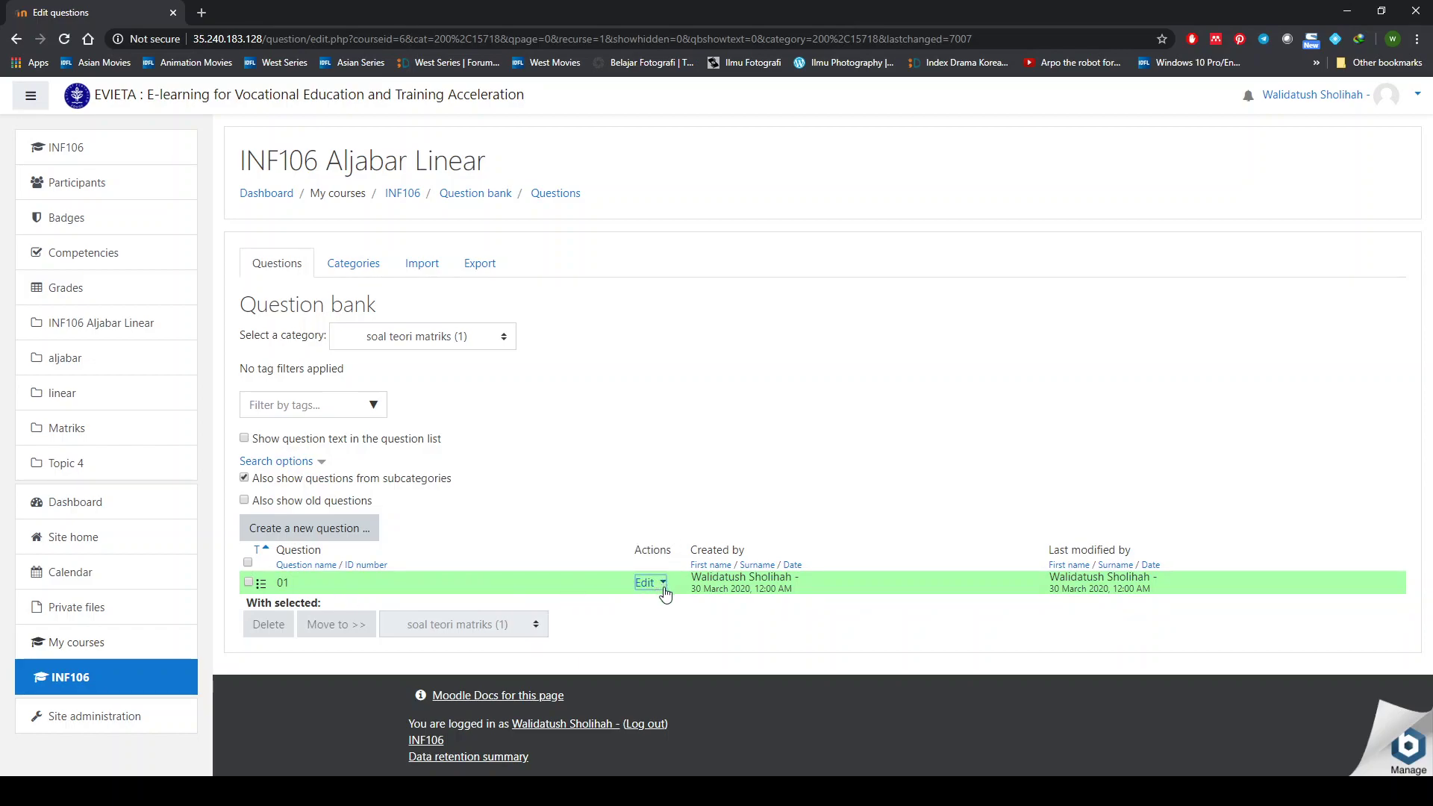
left_click(661, 586)
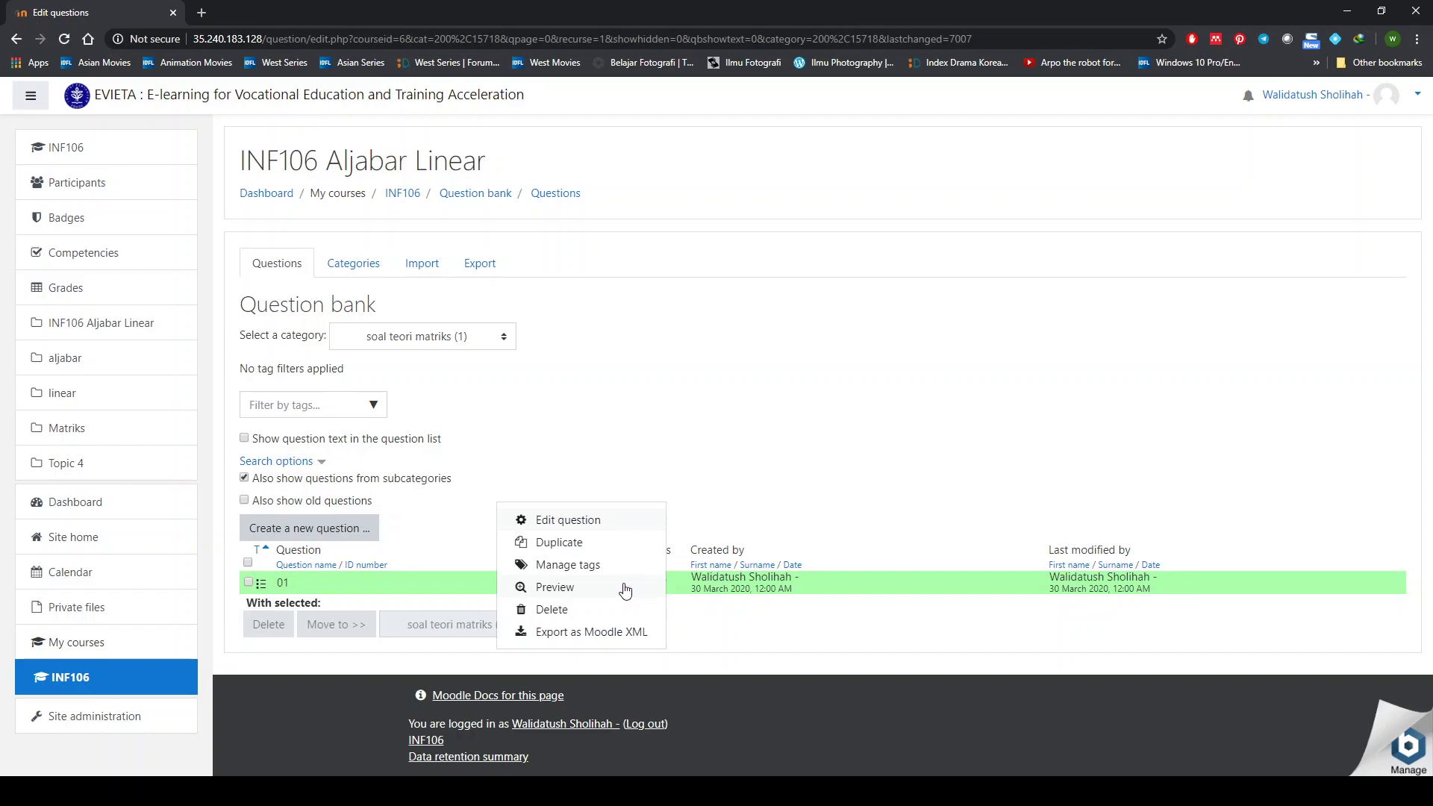
left_click(552, 588)
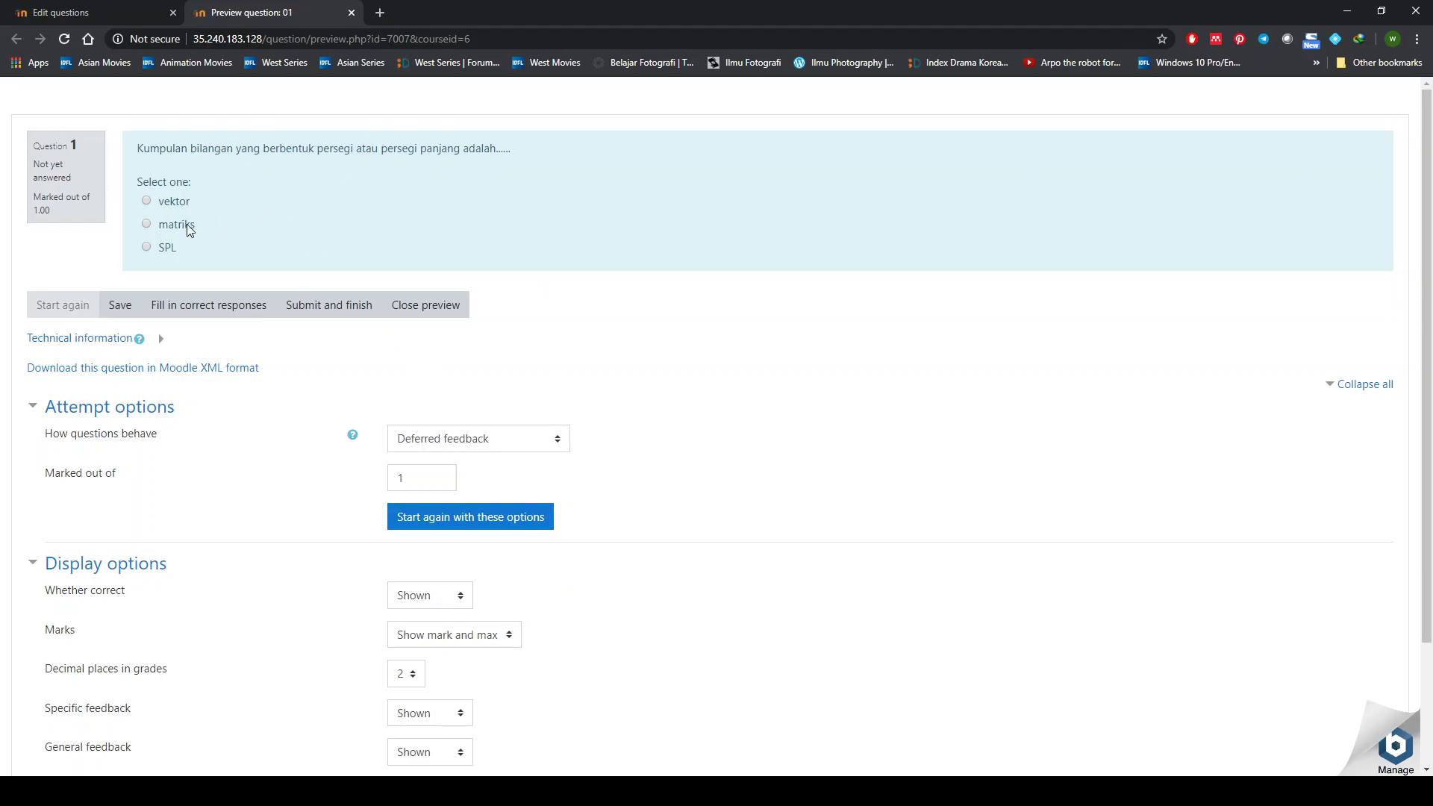
Submit "vektor" as the answer in the question preview, check the feedback and close the preview.
left_click(181, 203)
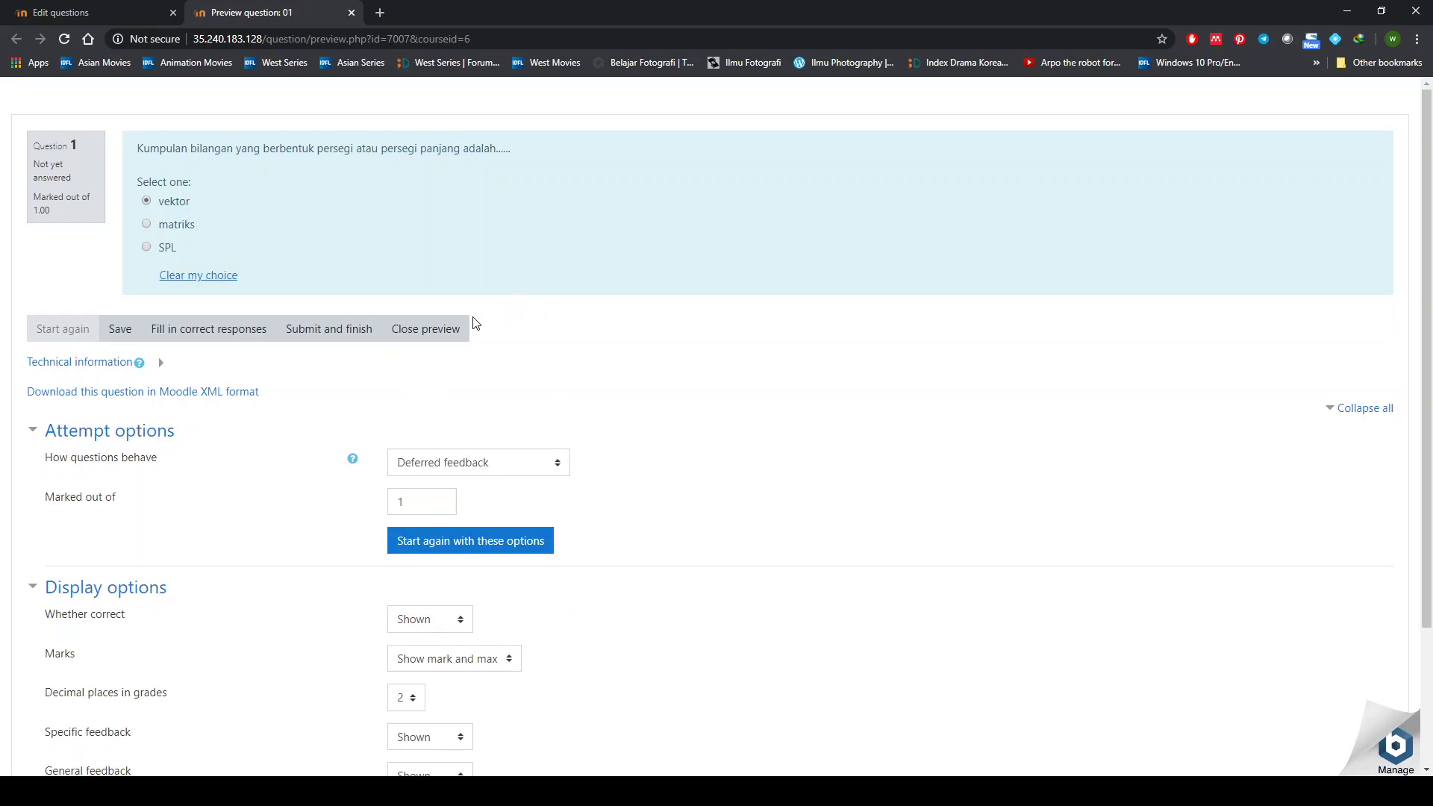
left_click(342, 331)
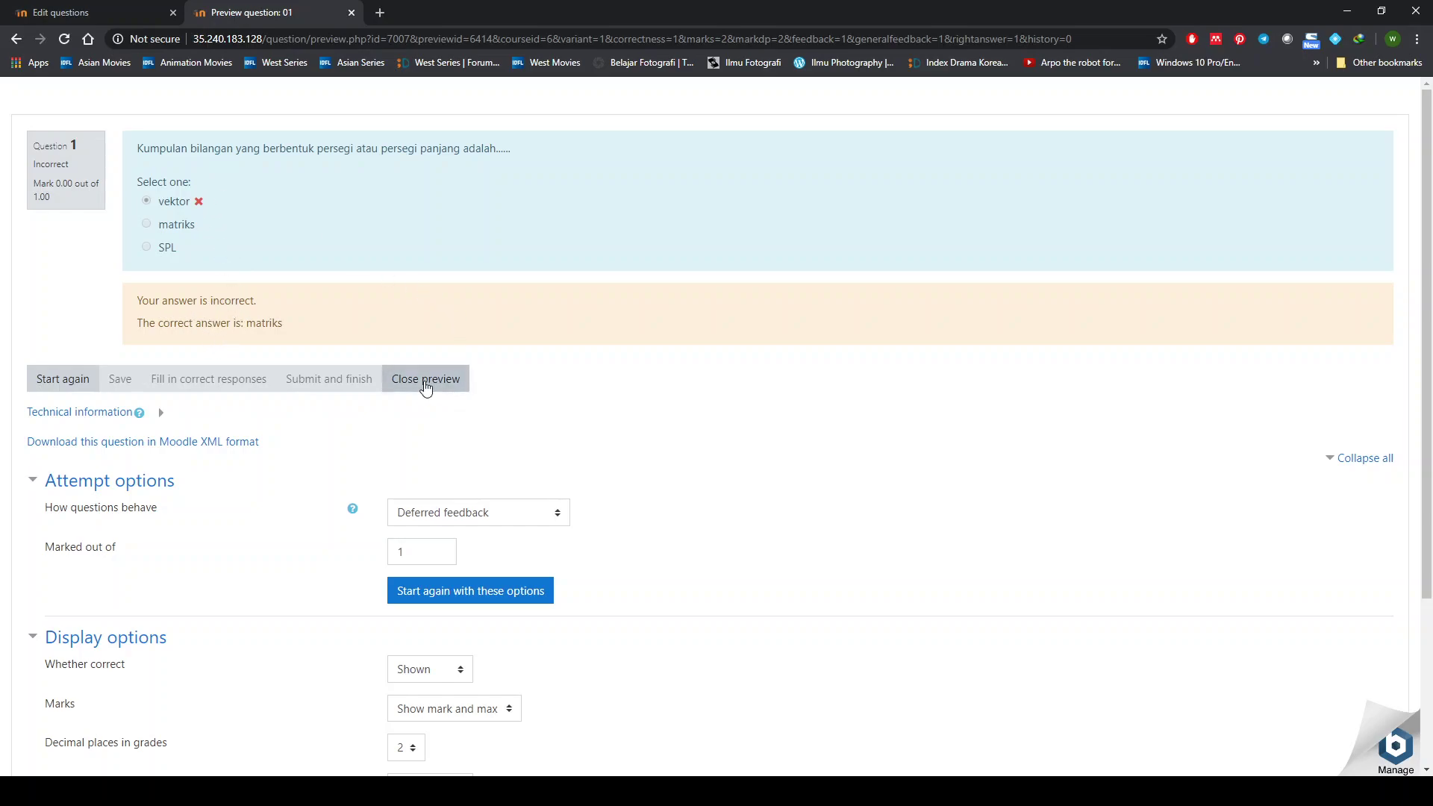
left_click(425, 382)
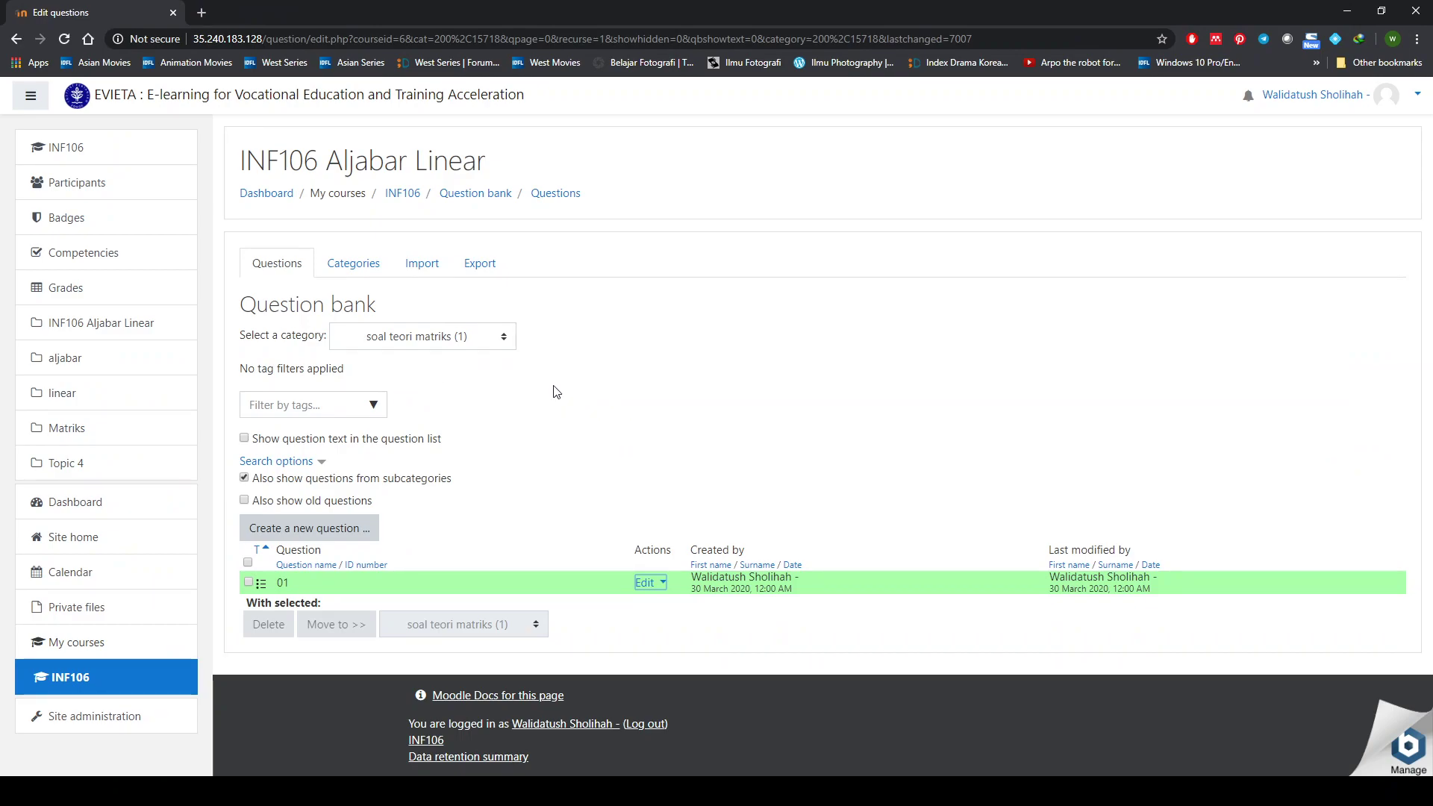
Create a new True/False question in the soal teori matriks category and name it "02".
left_click(479, 345)
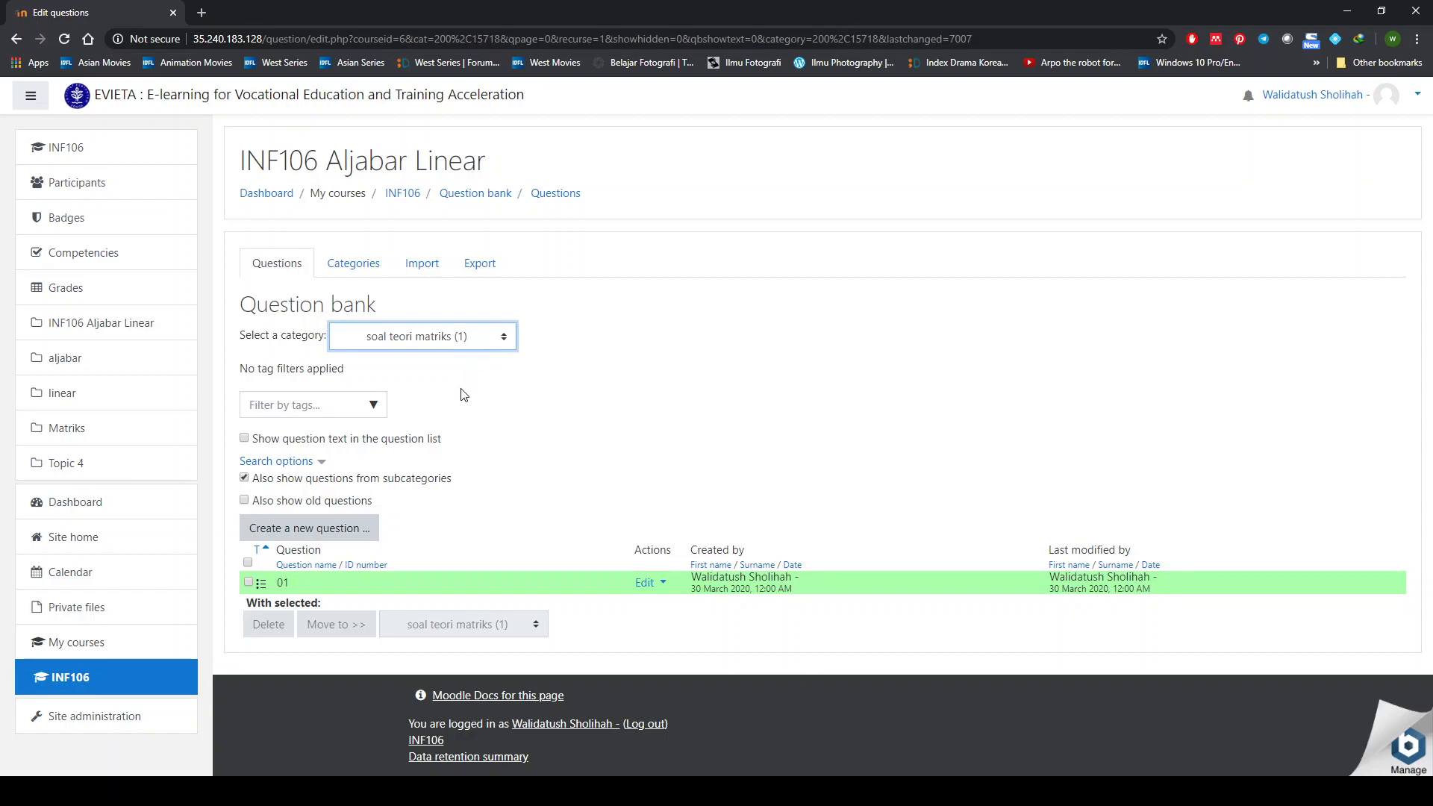
left_click(552, 458)
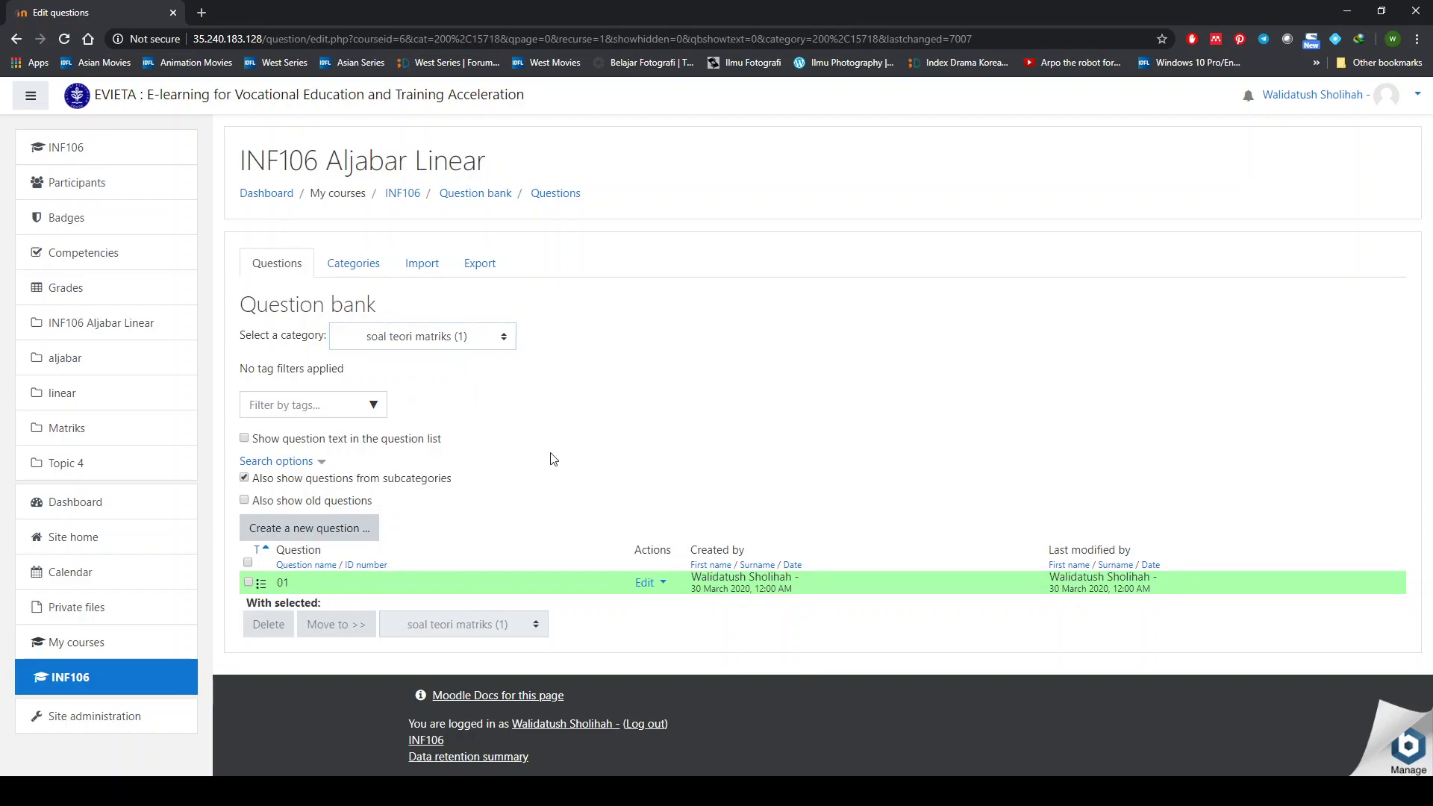
left_click(326, 528)
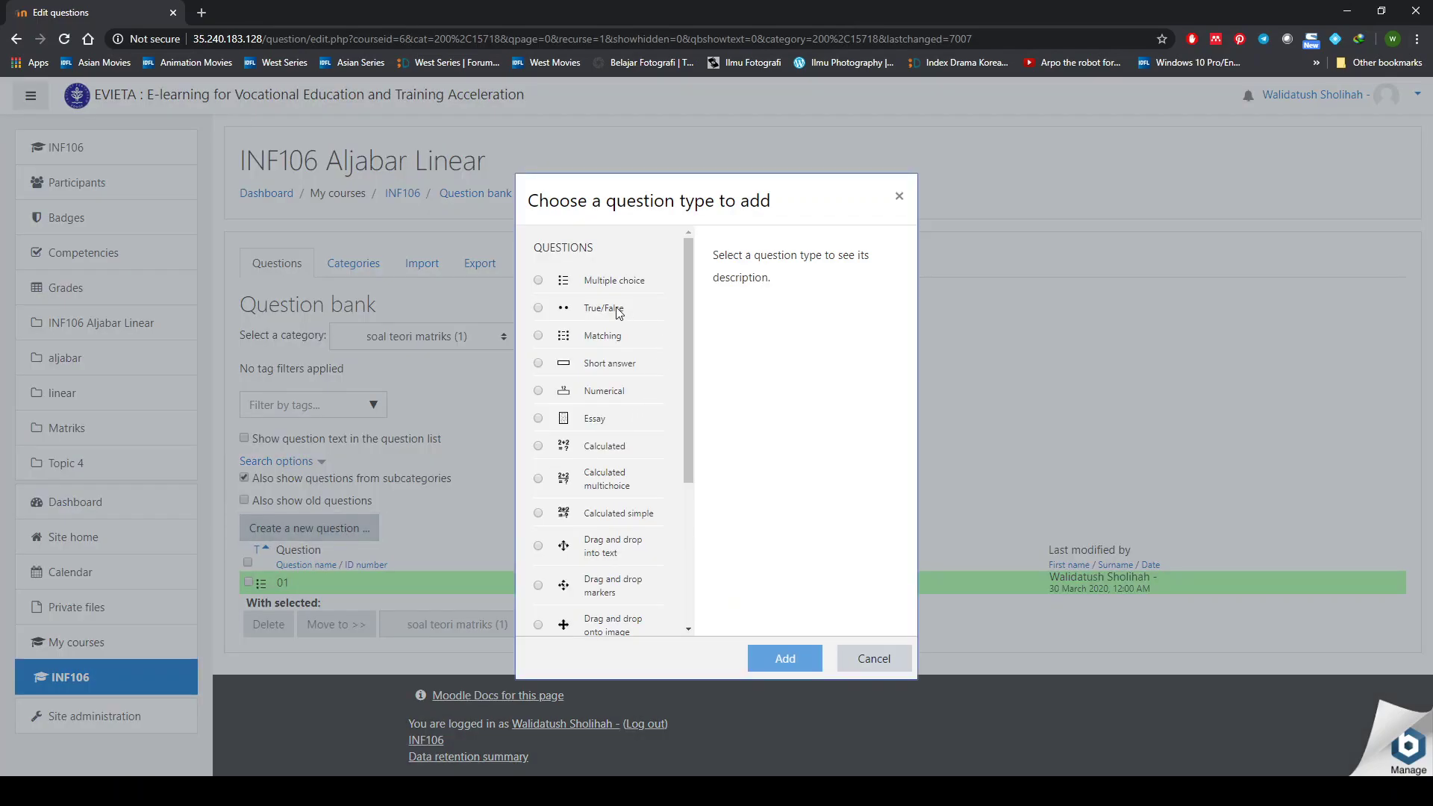
left_click(620, 312)
left_click(785, 659)
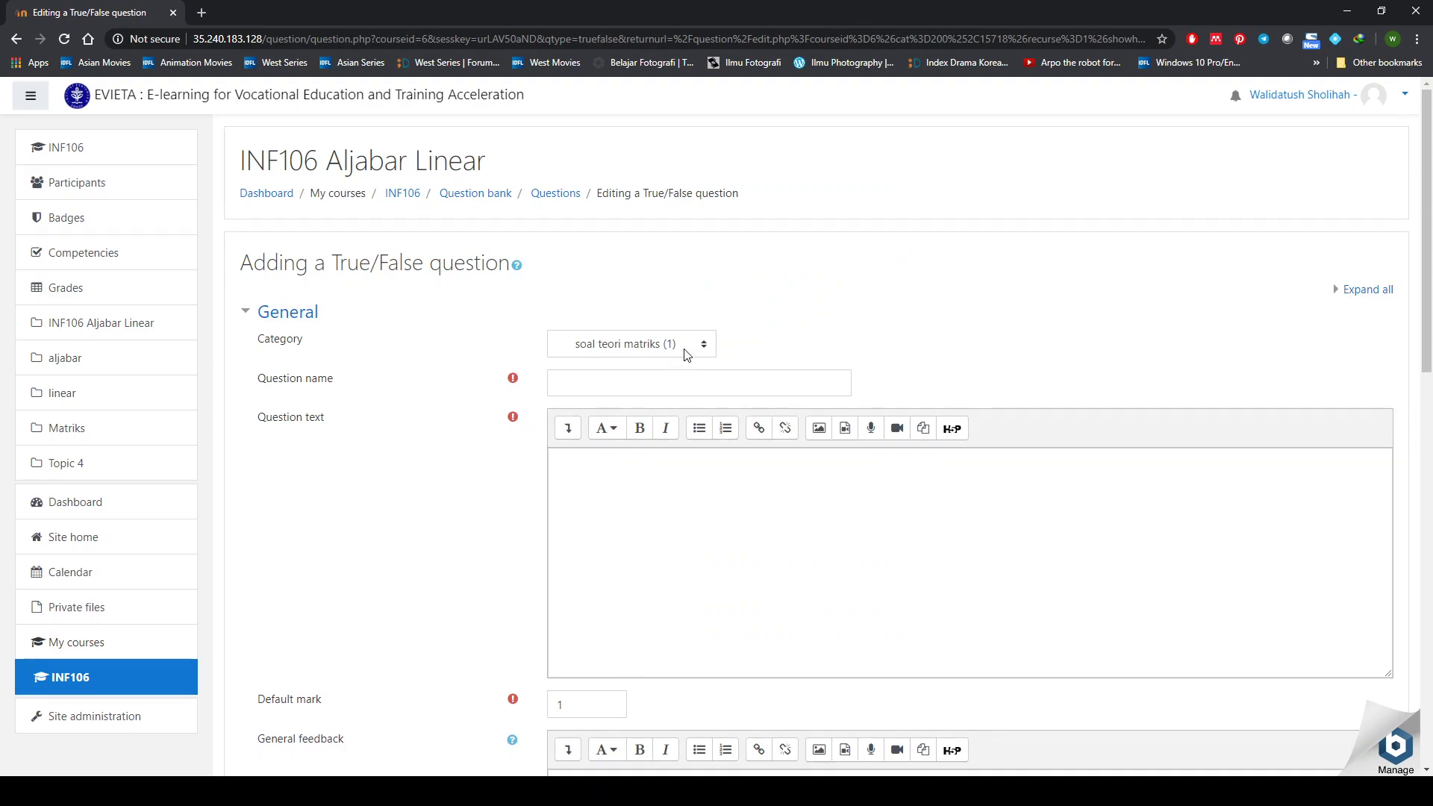
left_click(691, 382)
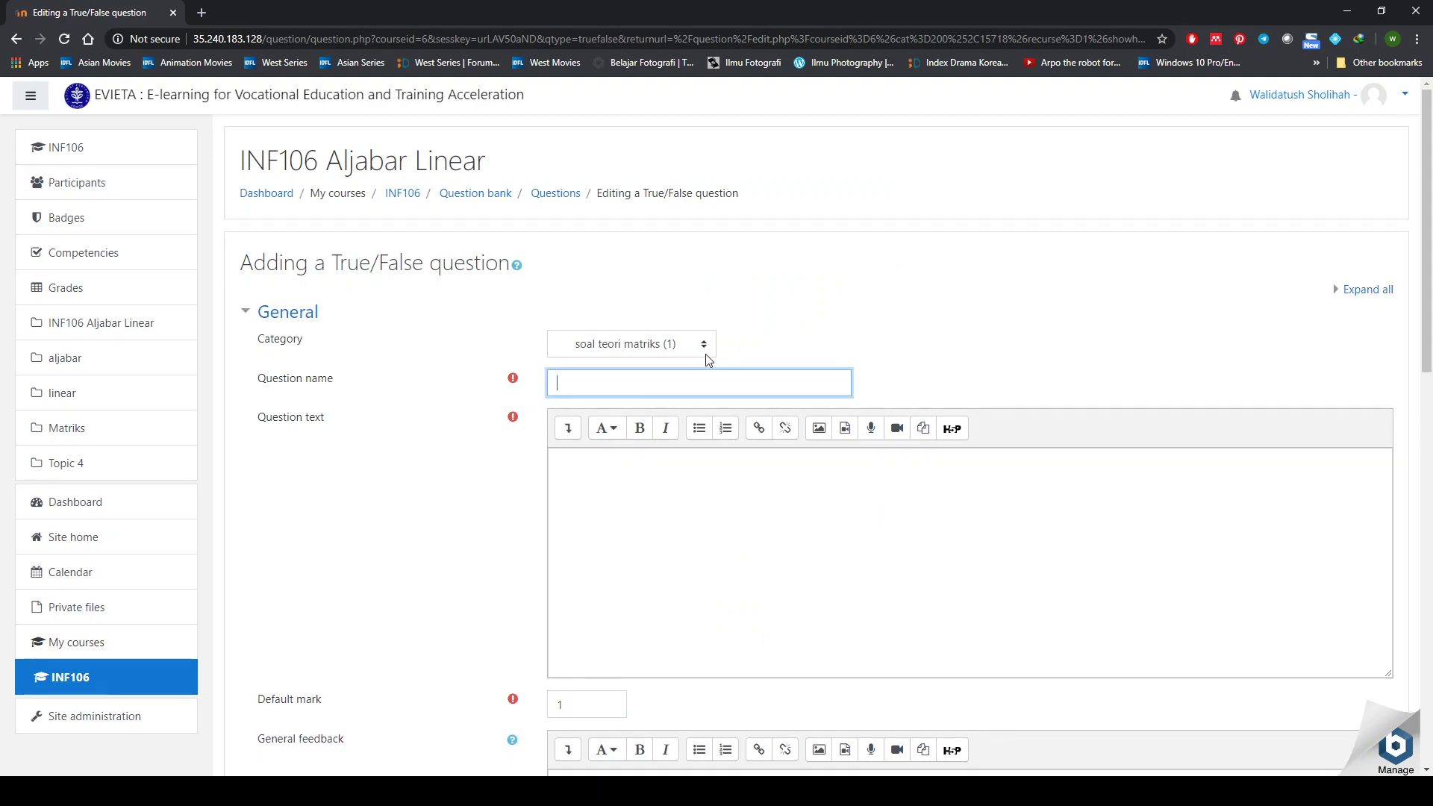
type("02")
Enter "matriks taksingular" as the beginning of the True/False question text.
left_click(735, 485)
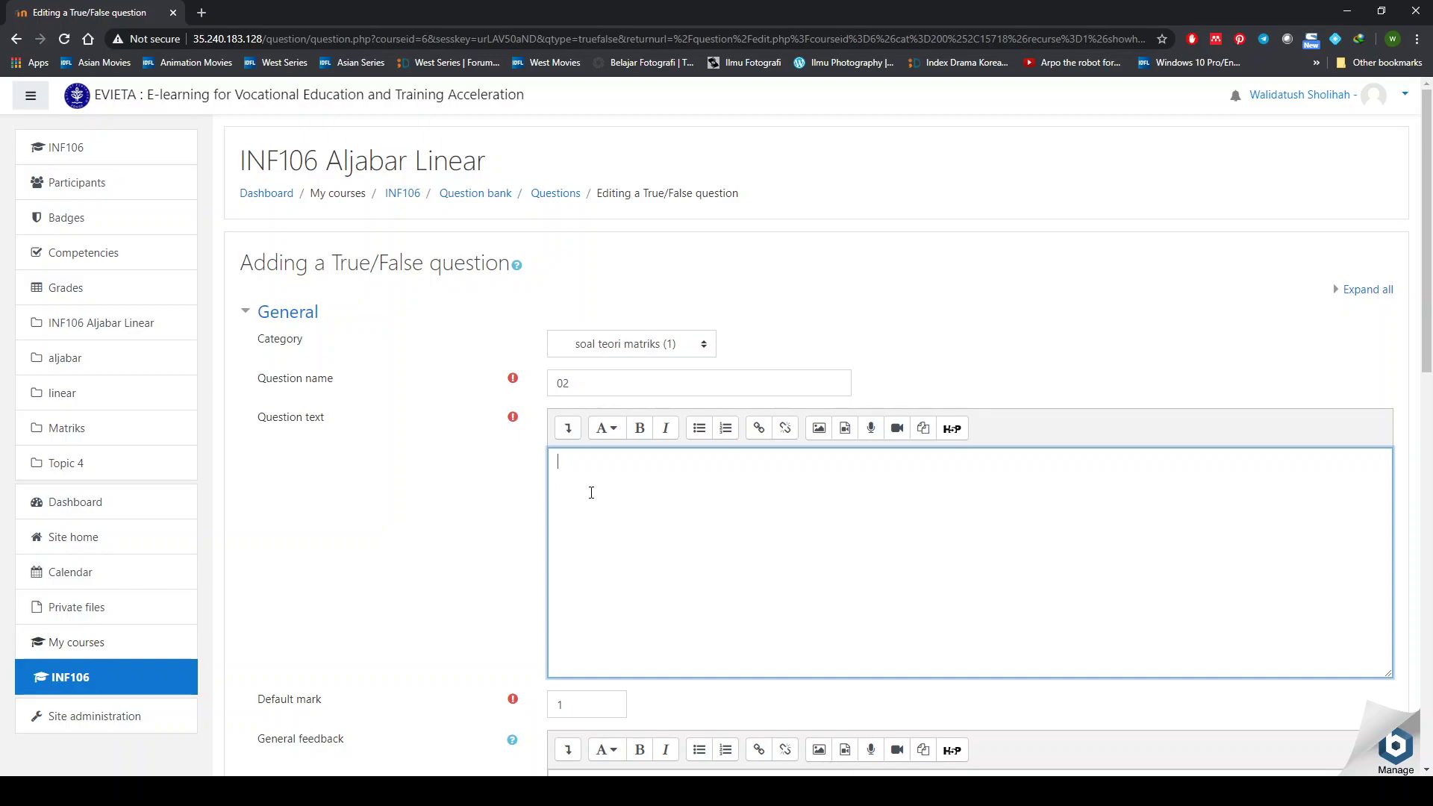
type("matriks singula")
key("BackSpace")
key("BackSpace")
key("BackSpace")
key("BackSpace")
key("BackSpace")
key("BackSpace")
key("BackSpace")
key("BackSpace")
type("taksingular")
Complete the question text so that it reads "matriks taksingular tidak memiliki invers.".
scroll(682, 493, "down", 8)
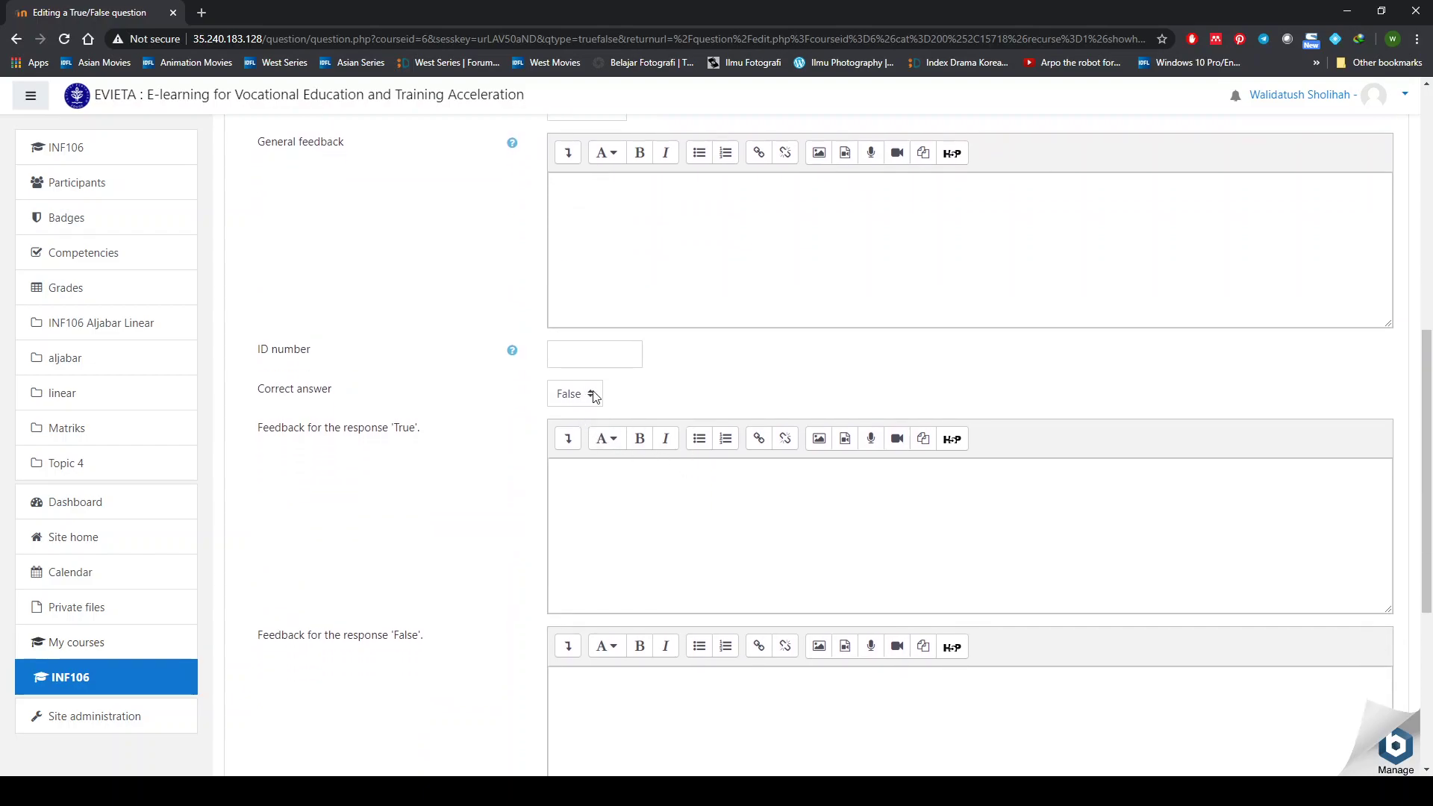
scroll(589, 397, "up", 7)
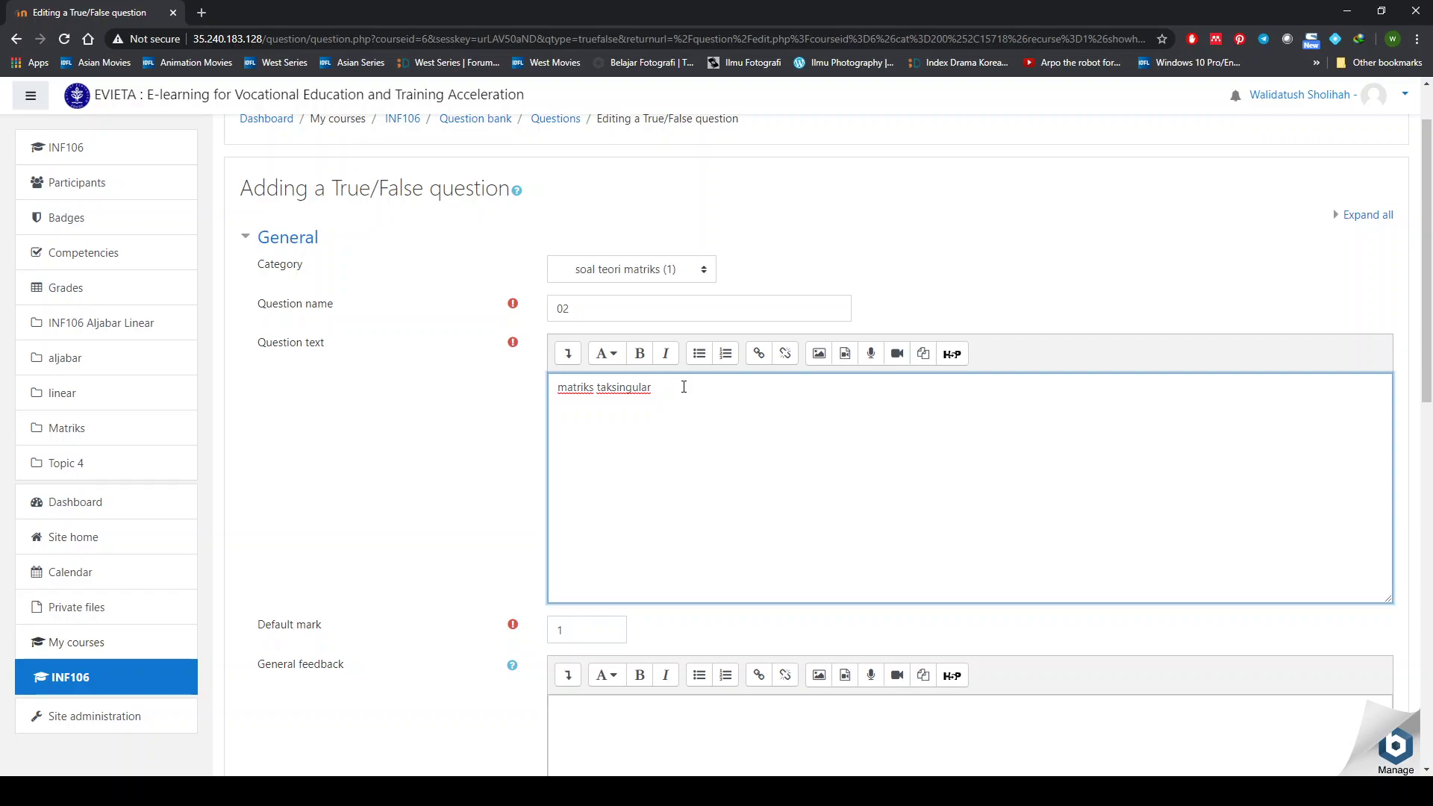
type("merupakan")
key("BackSpace")
key("BackSpace")
key("BackSpace")
key("BackSpace")
key("BackSpace")
key("BackSpace")
key("BackSpace")
key("BackSpace")
type("tidak memiliki invers.")
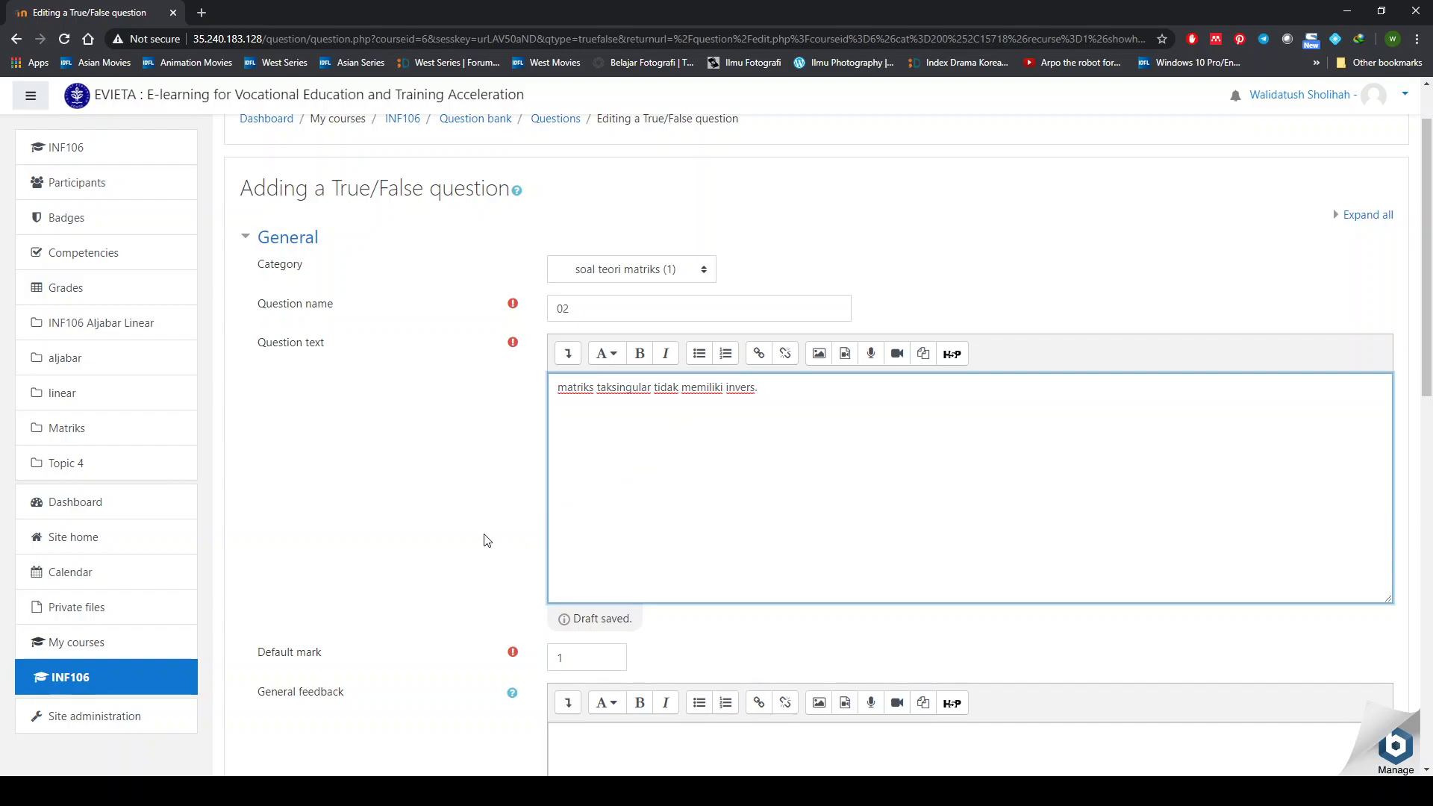
Keep the default mark at 1 and set the correct answer to True.
scroll(394, 519, "down", 2)
left_click(580, 512)
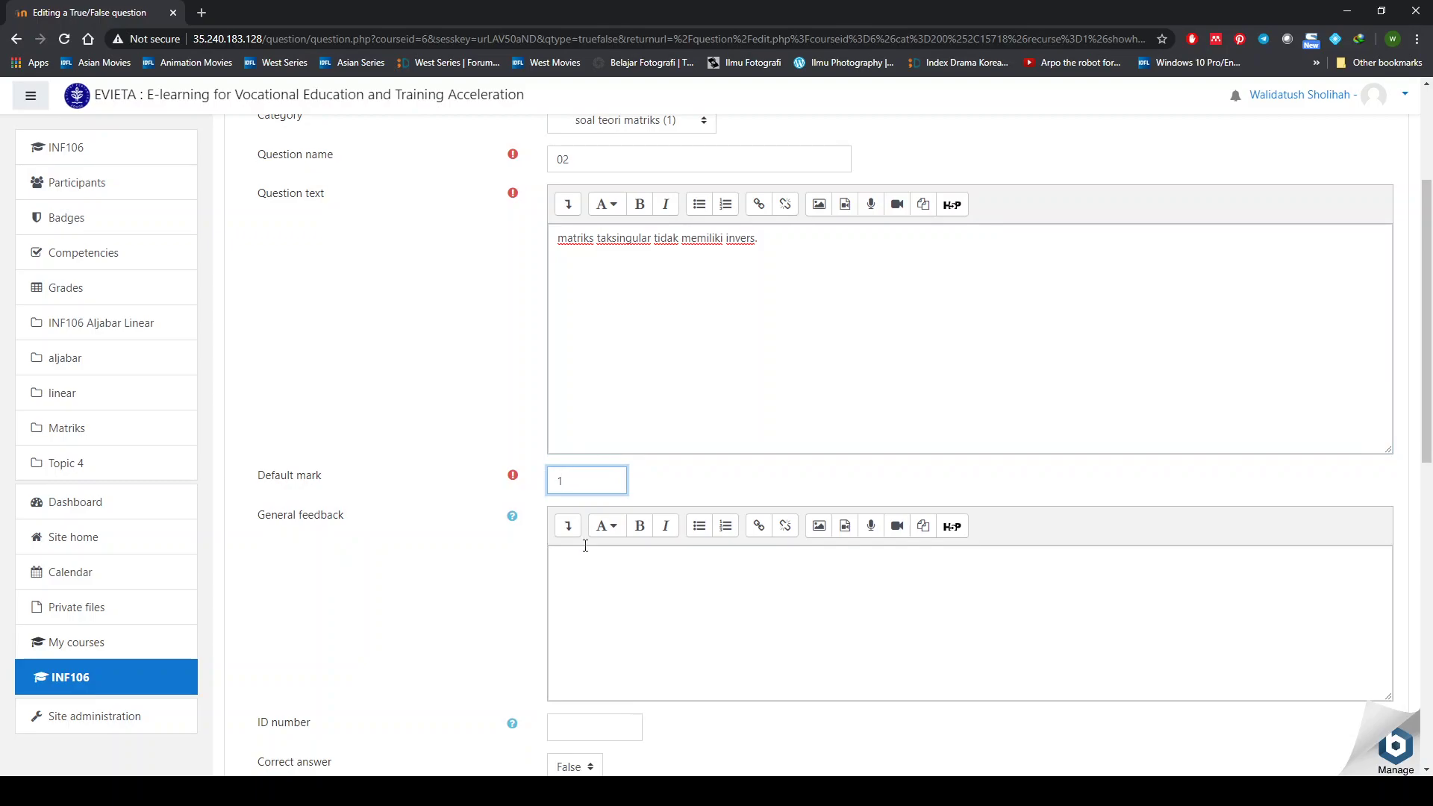
scroll(592, 558, "down", 3)
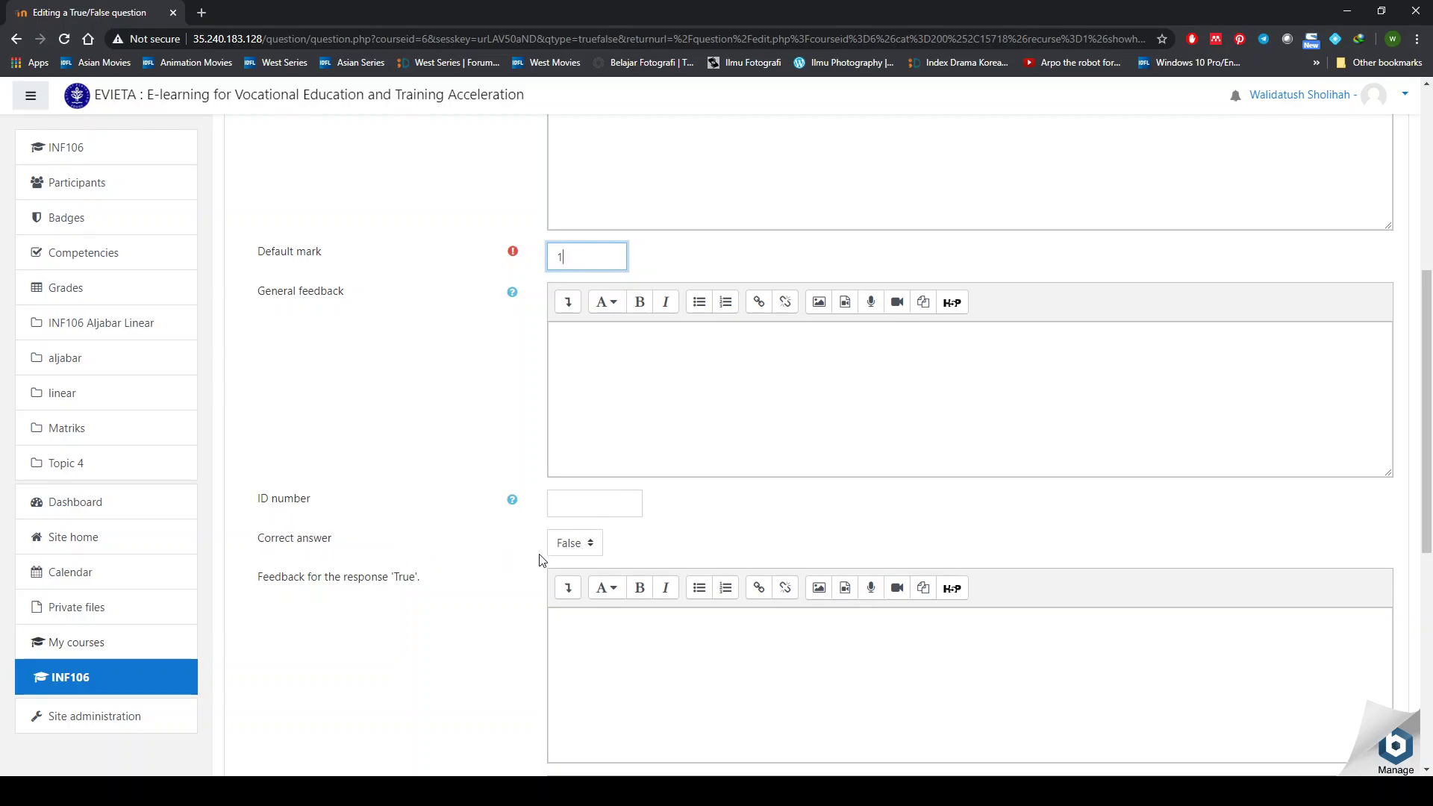
left_click(570, 554)
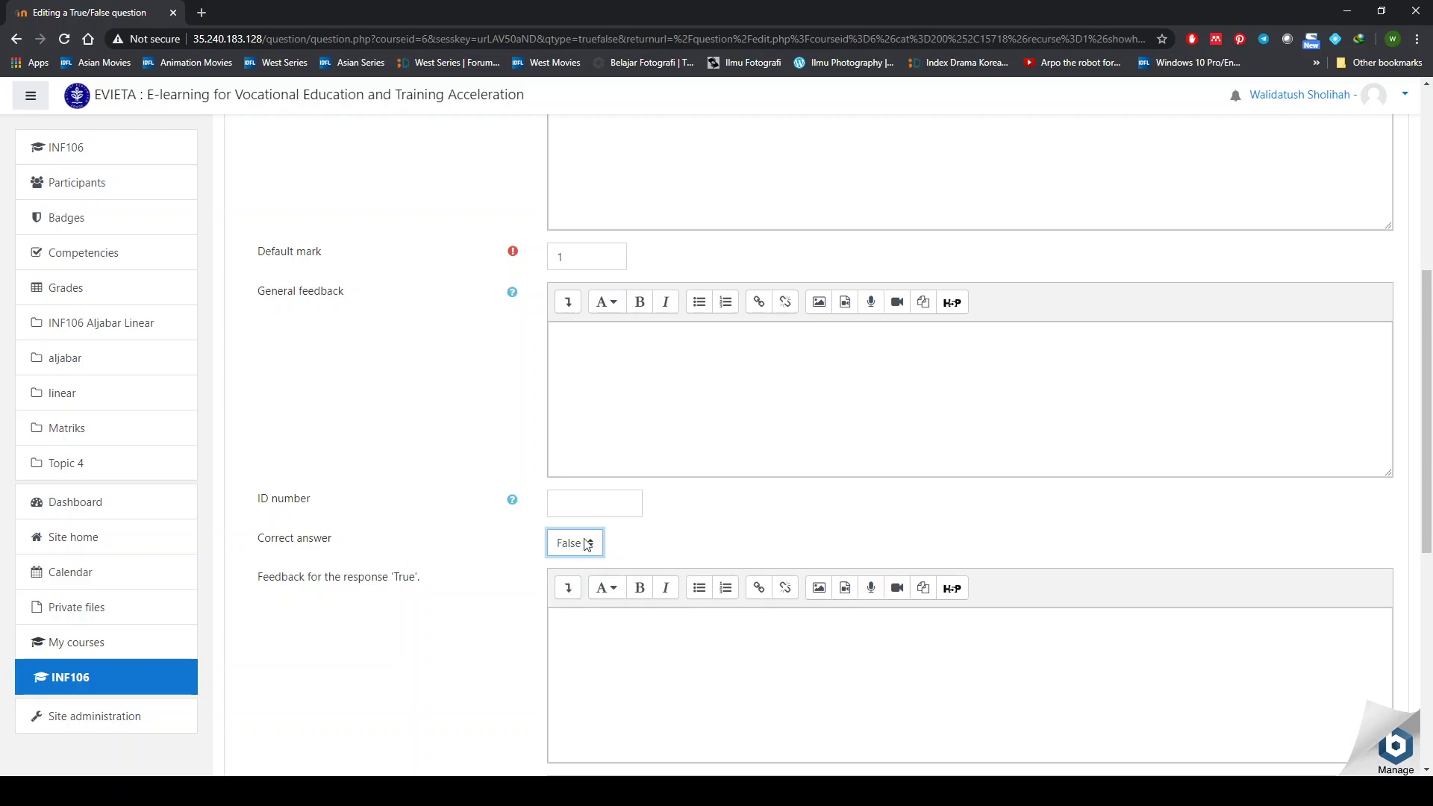
scroll(685, 498, "up", 2)
scroll(671, 418, "up", 2)
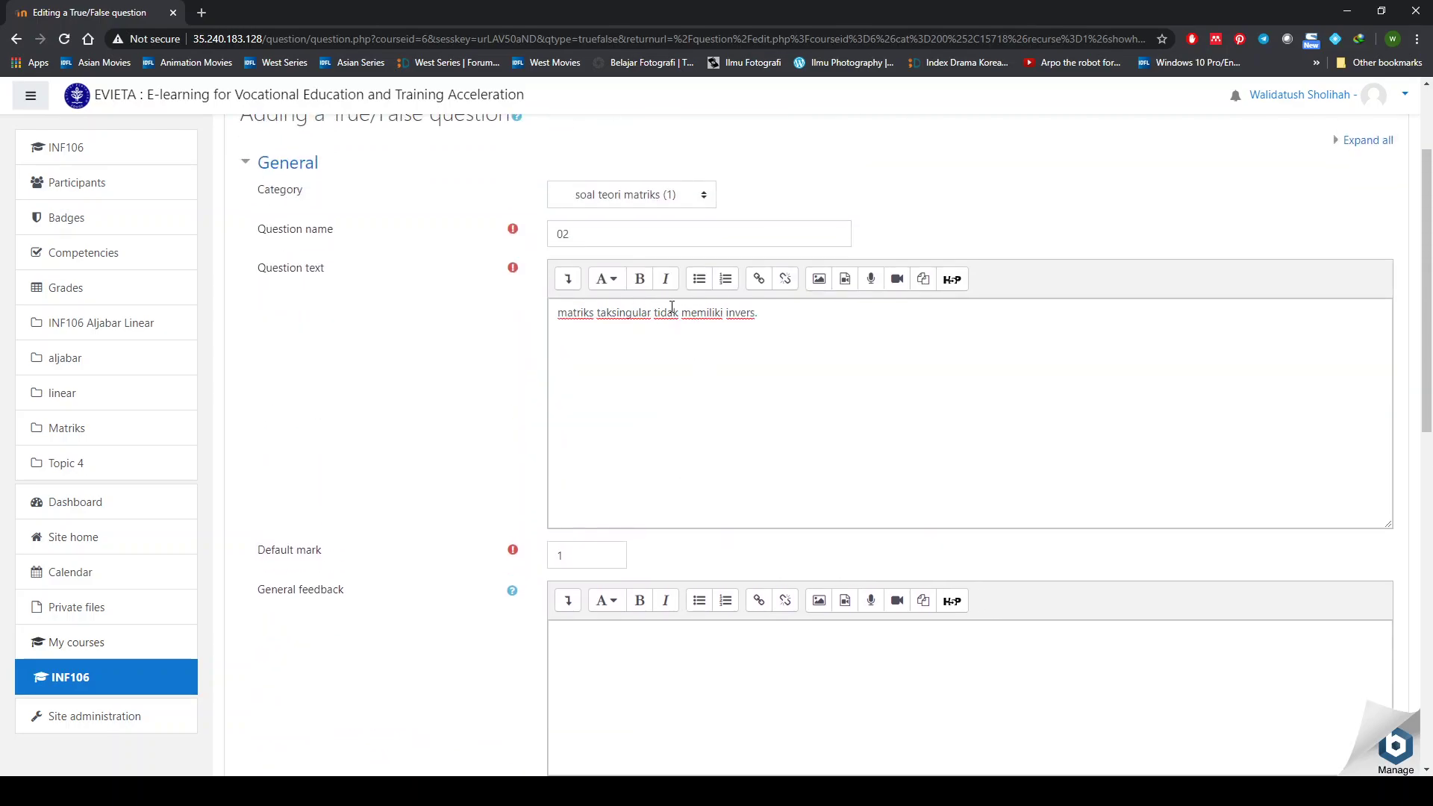
scroll(690, 513, "down", 4)
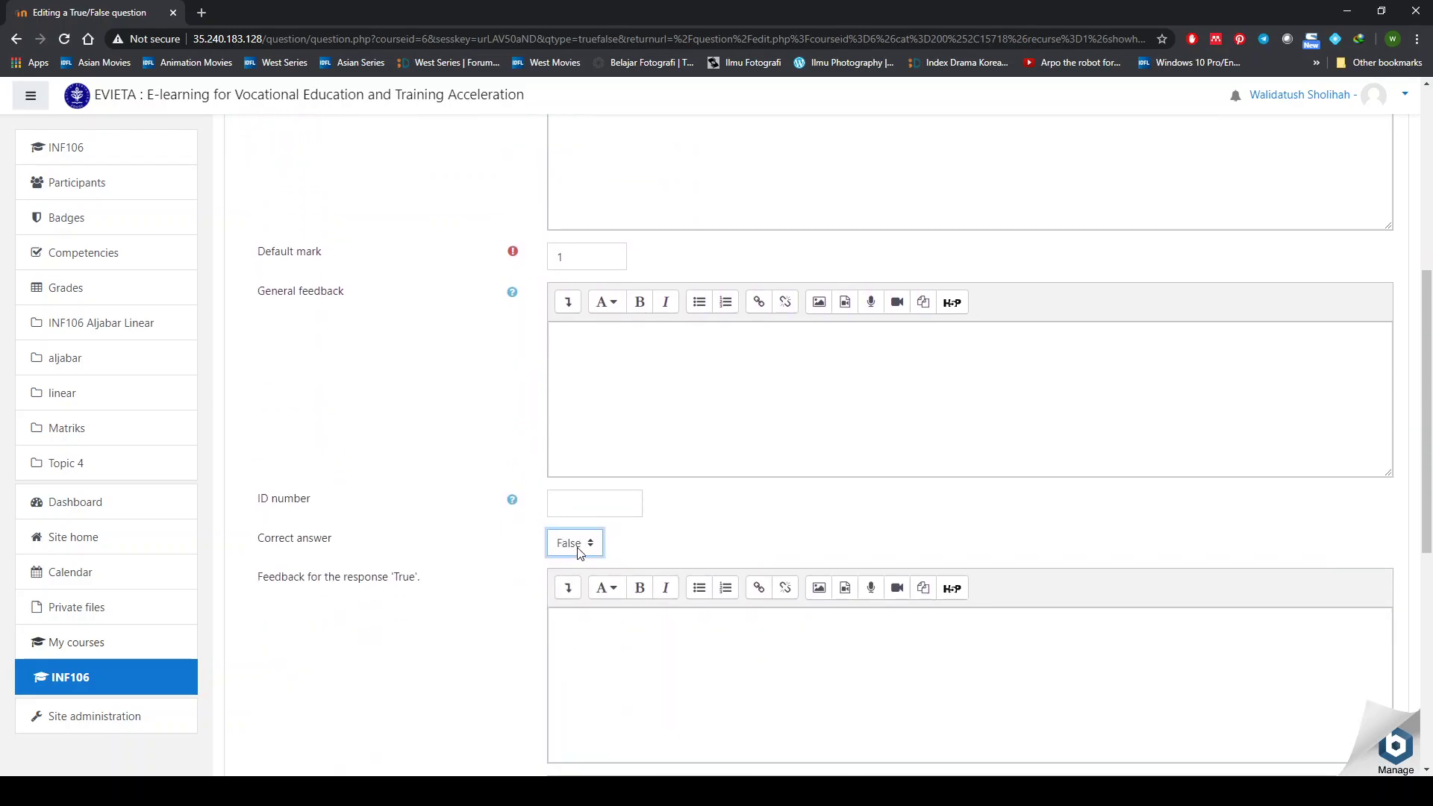
key("Up")
Recheck the question text and set the correct answer back to False.
scroll(656, 553, "up", 5)
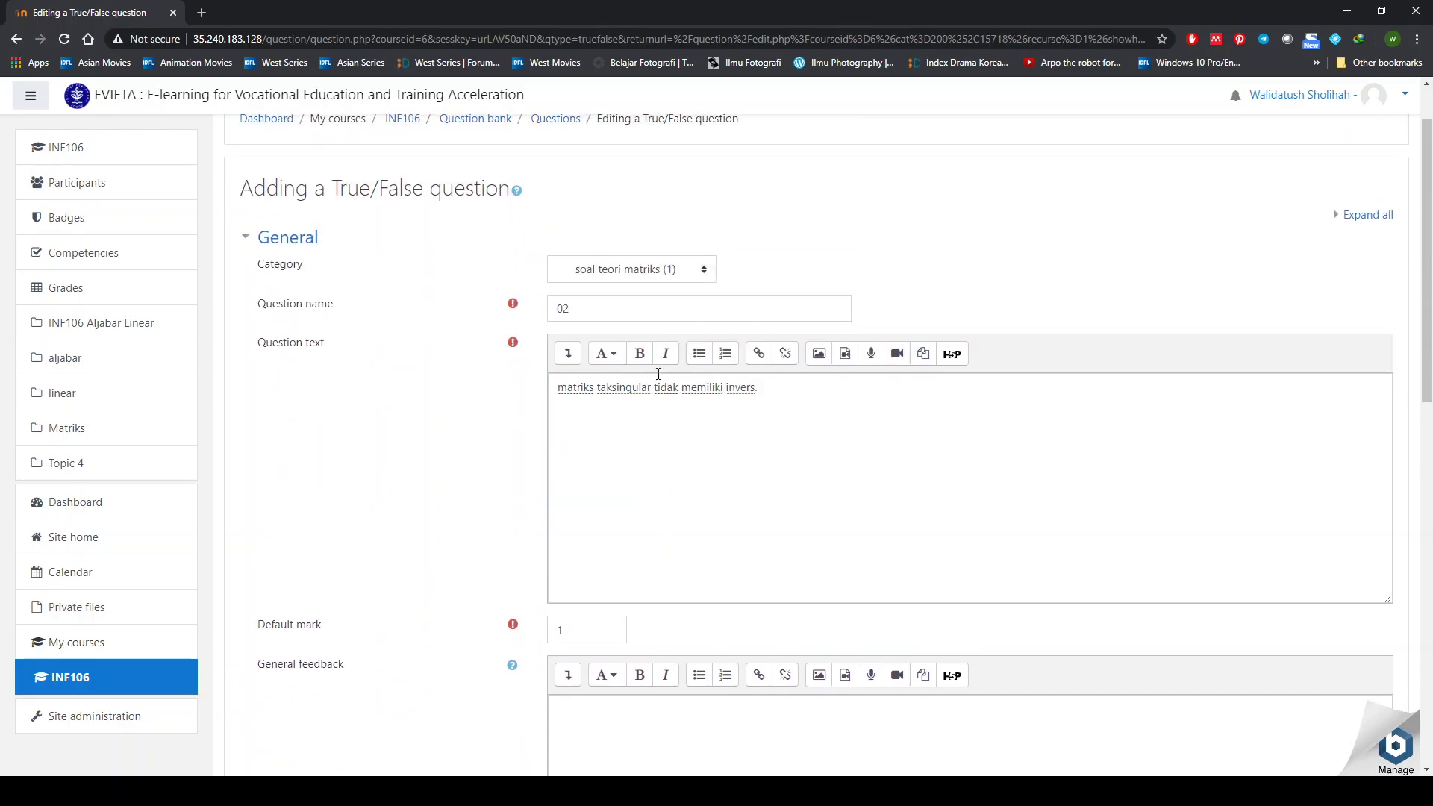
scroll(625, 387, "down", 7)
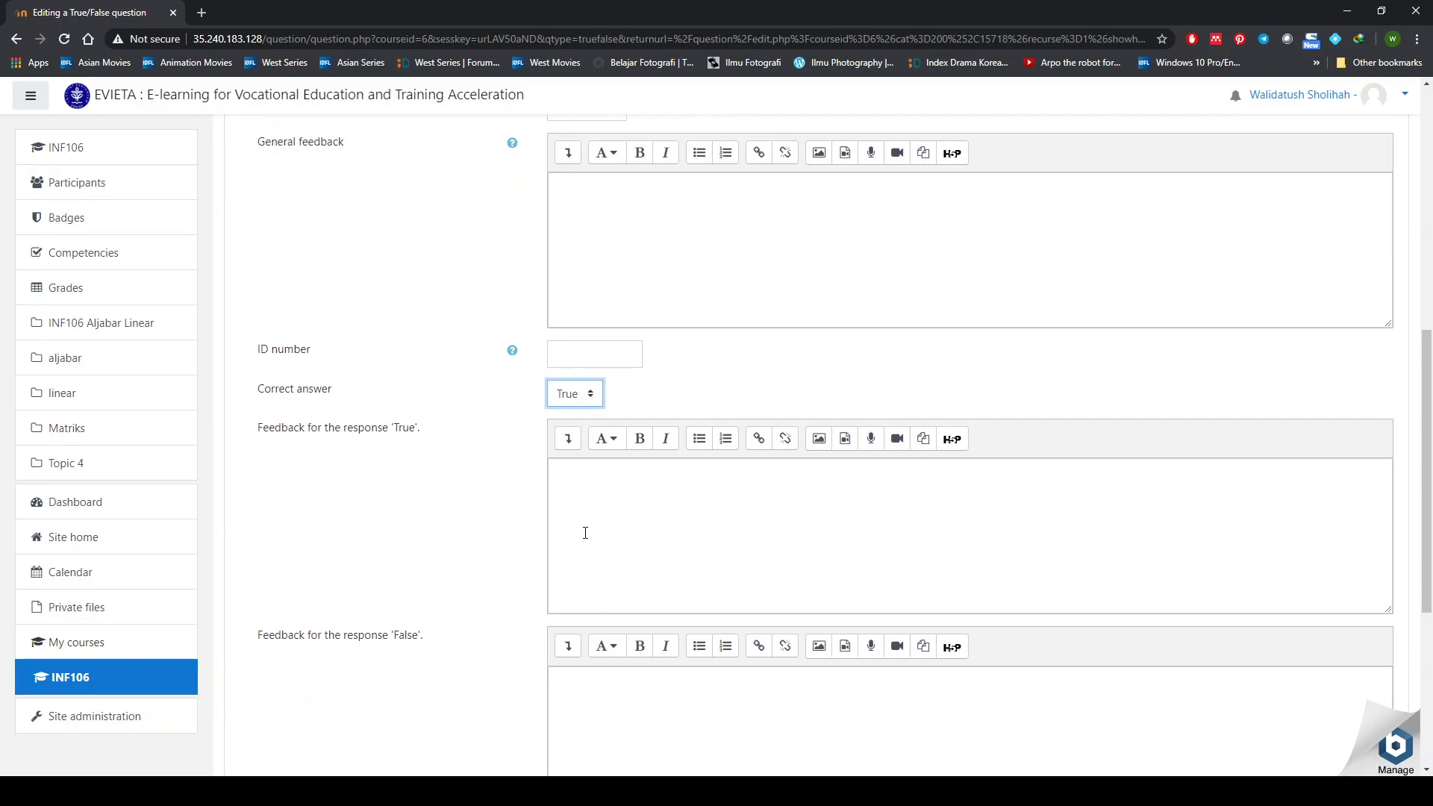
key("Down")
scroll(712, 493, "down", 4)
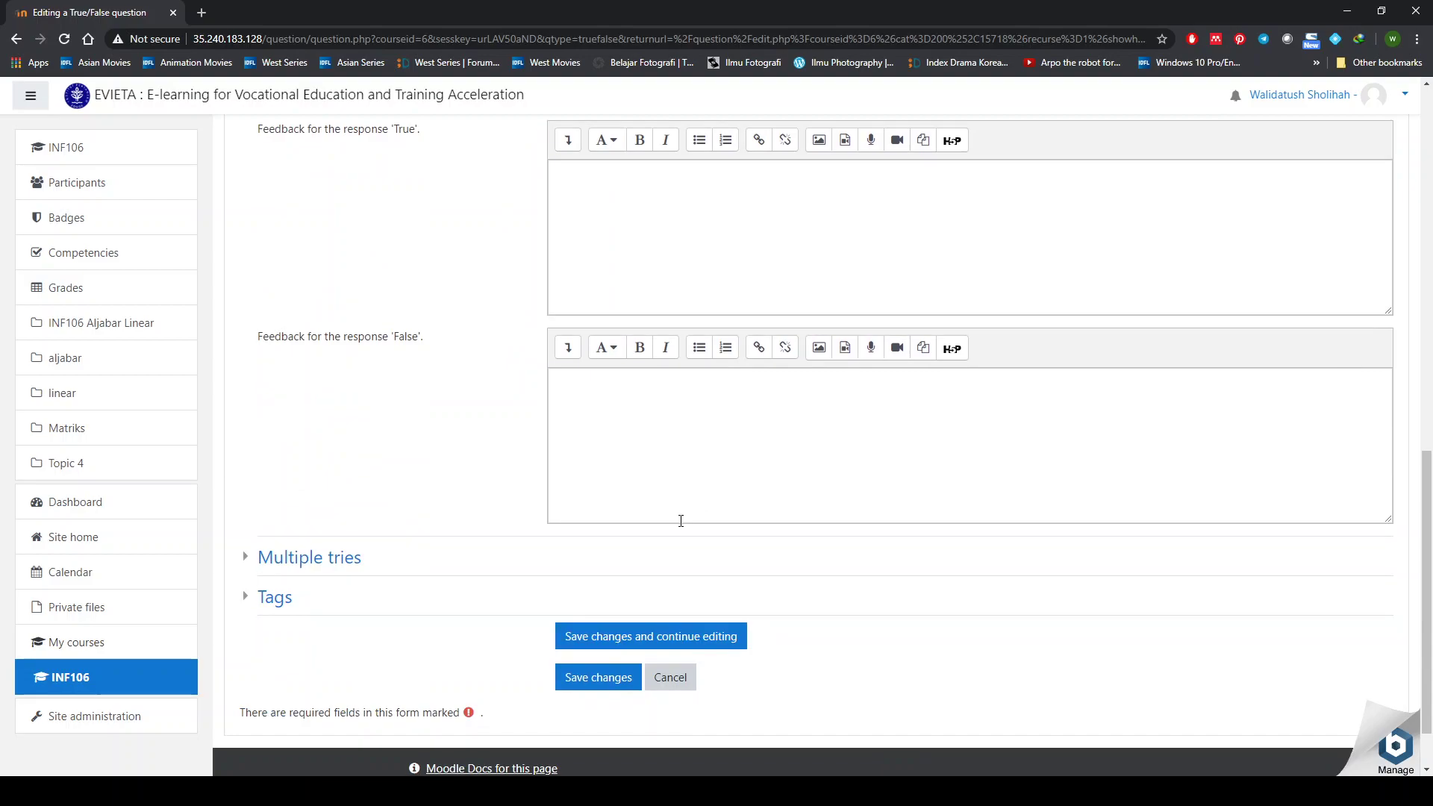
Save the True/False question and preview question 02 from the question list.
left_click(598, 676)
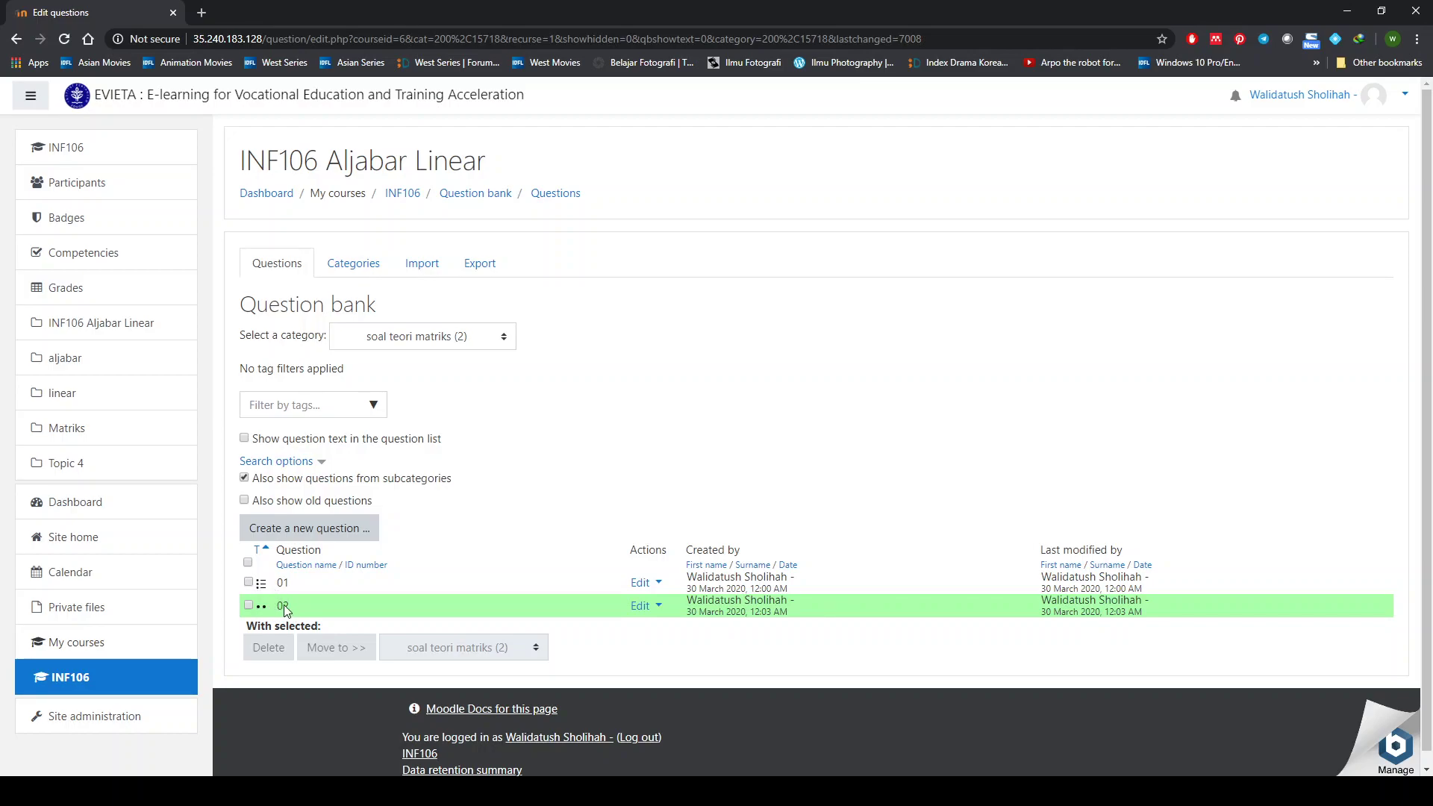
left_click(654, 605)
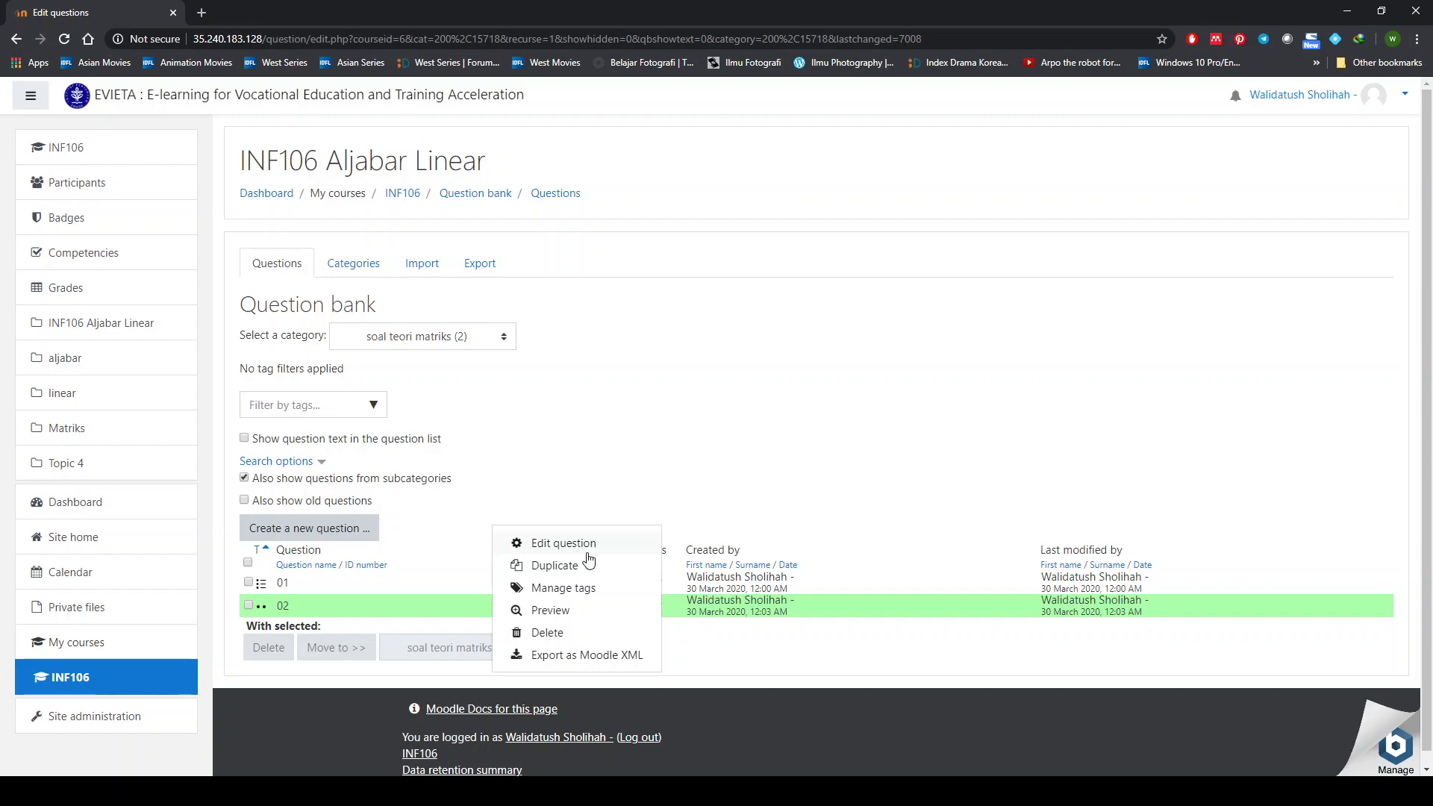
left_click(557, 610)
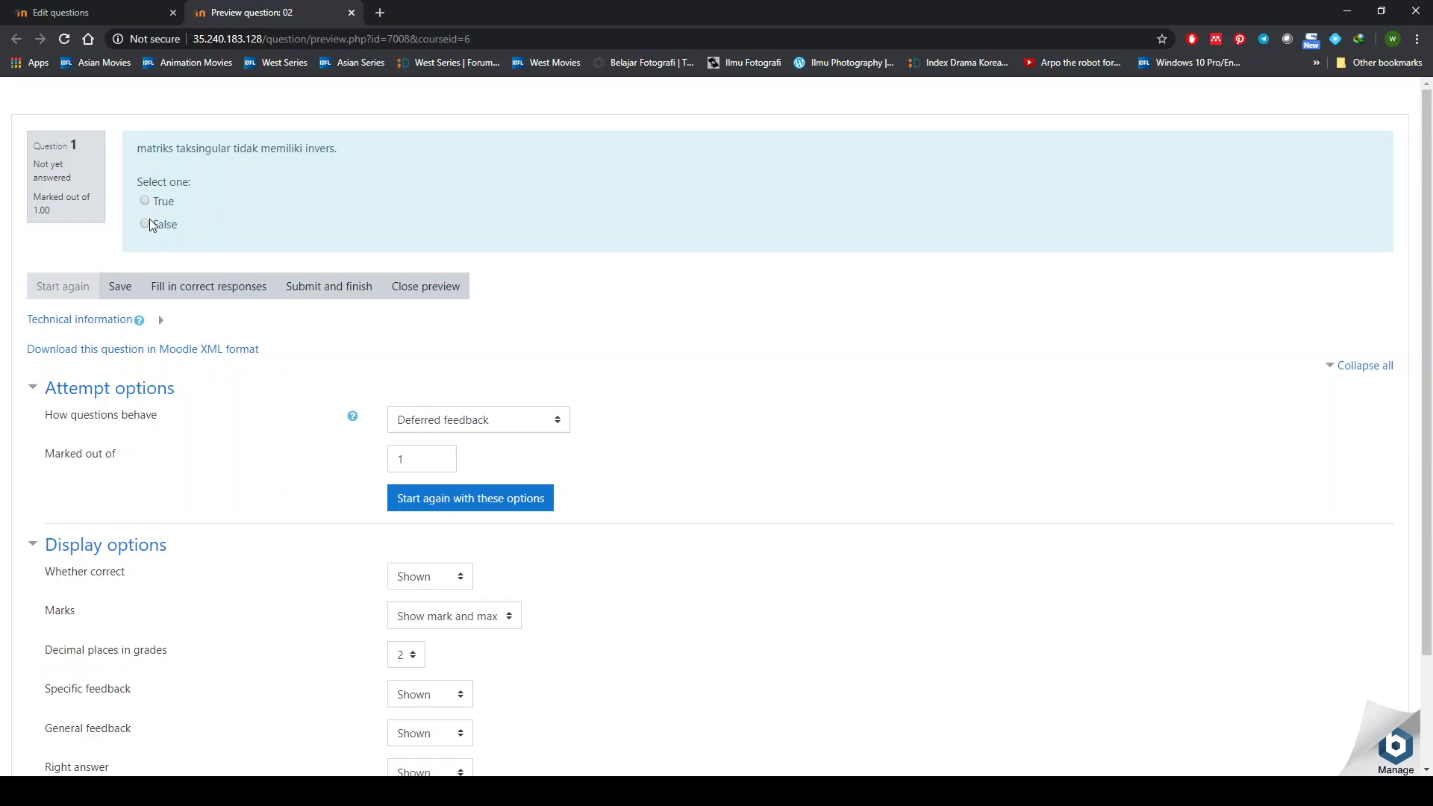
left_click(351, 13)
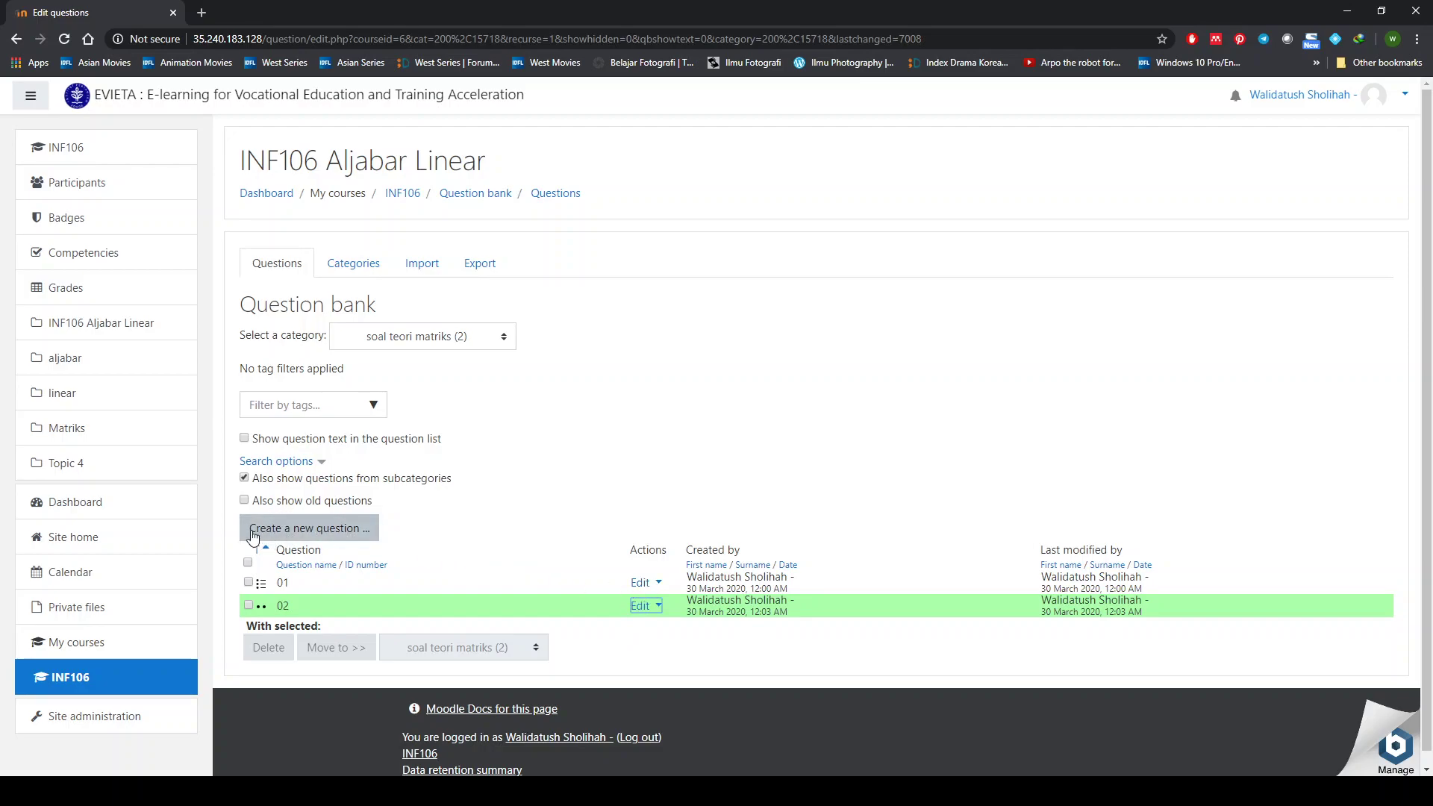
Create a new Multiple choice question and assign it to the Bab SPL category.
left_click(312, 527)
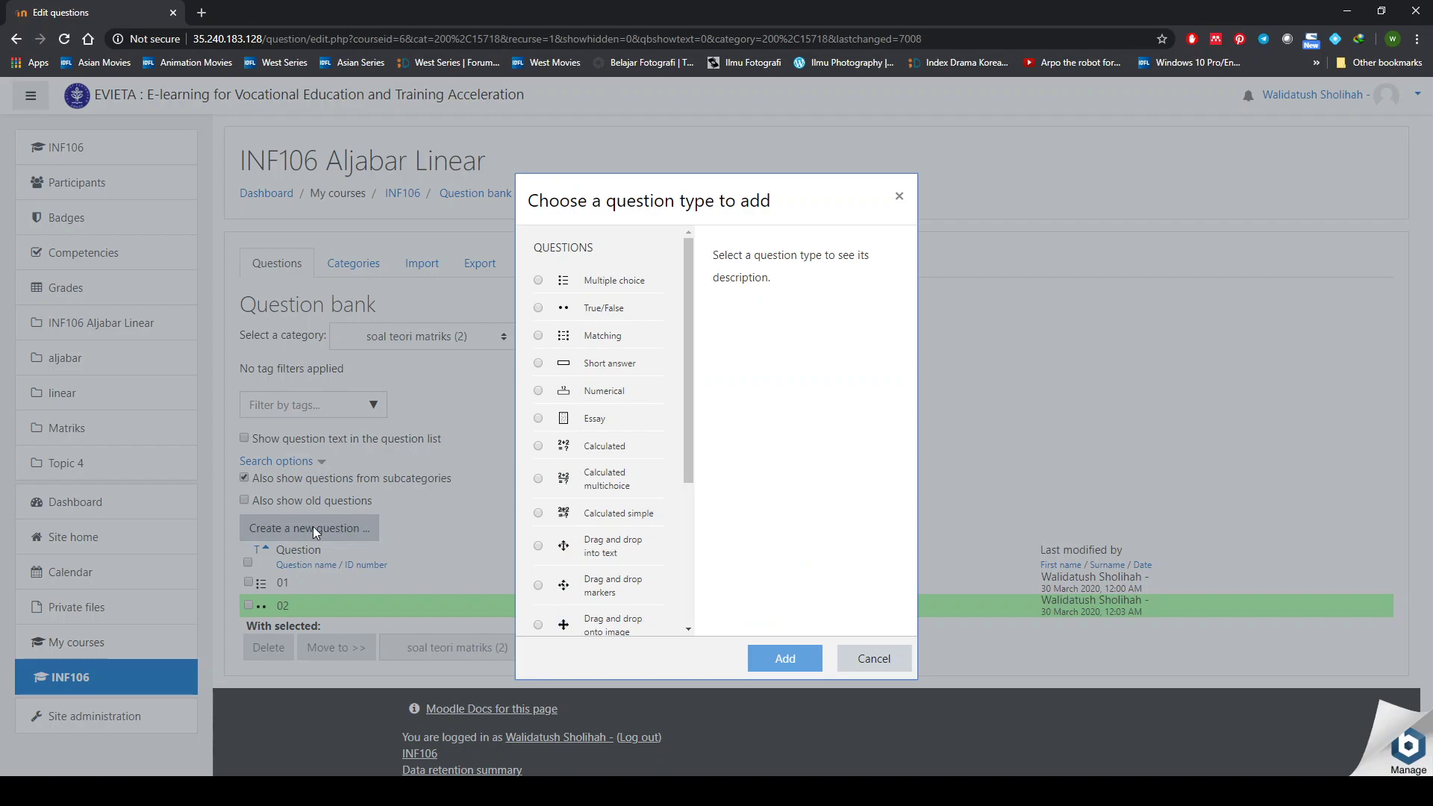
left_click(617, 288)
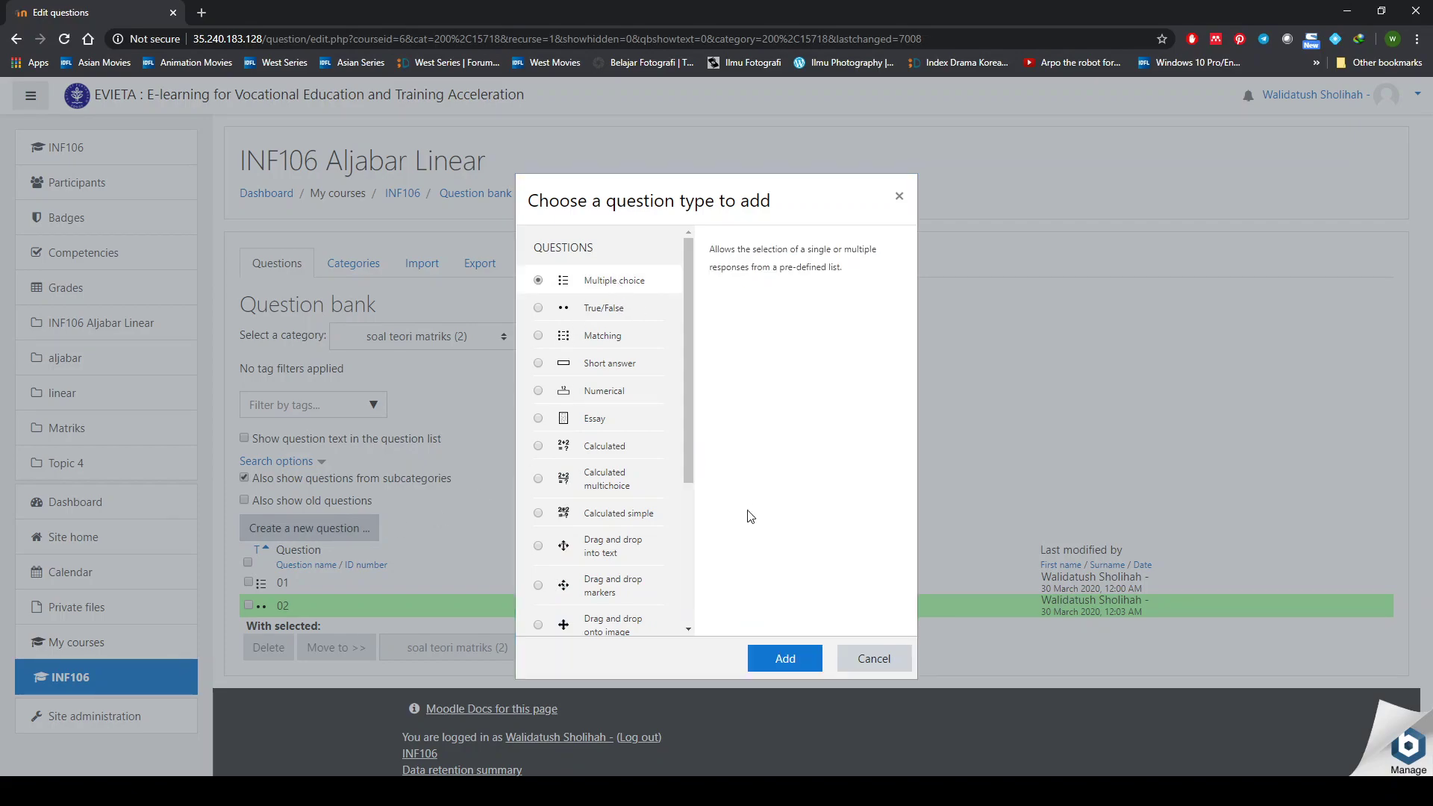
left_click(783, 657)
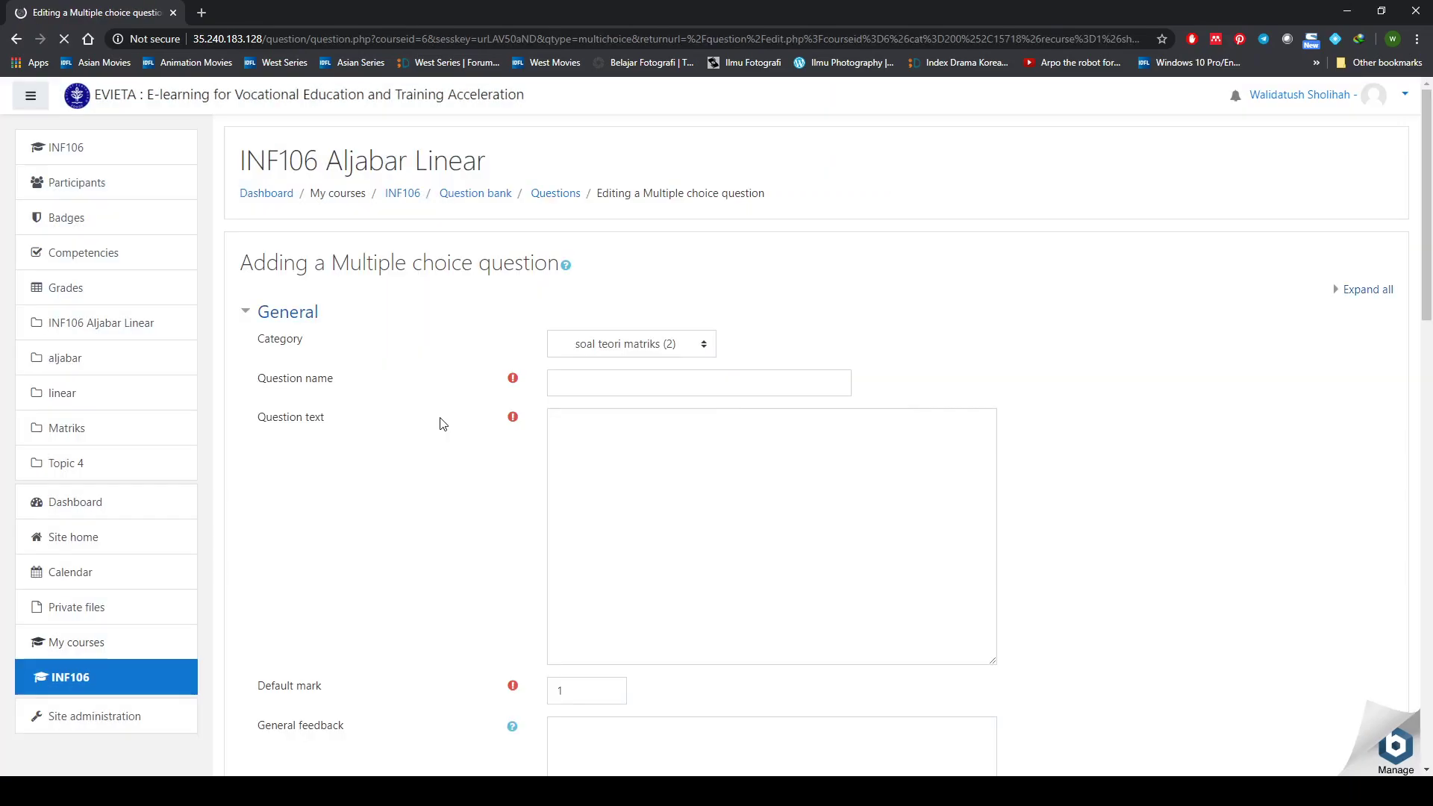
left_click(675, 343)
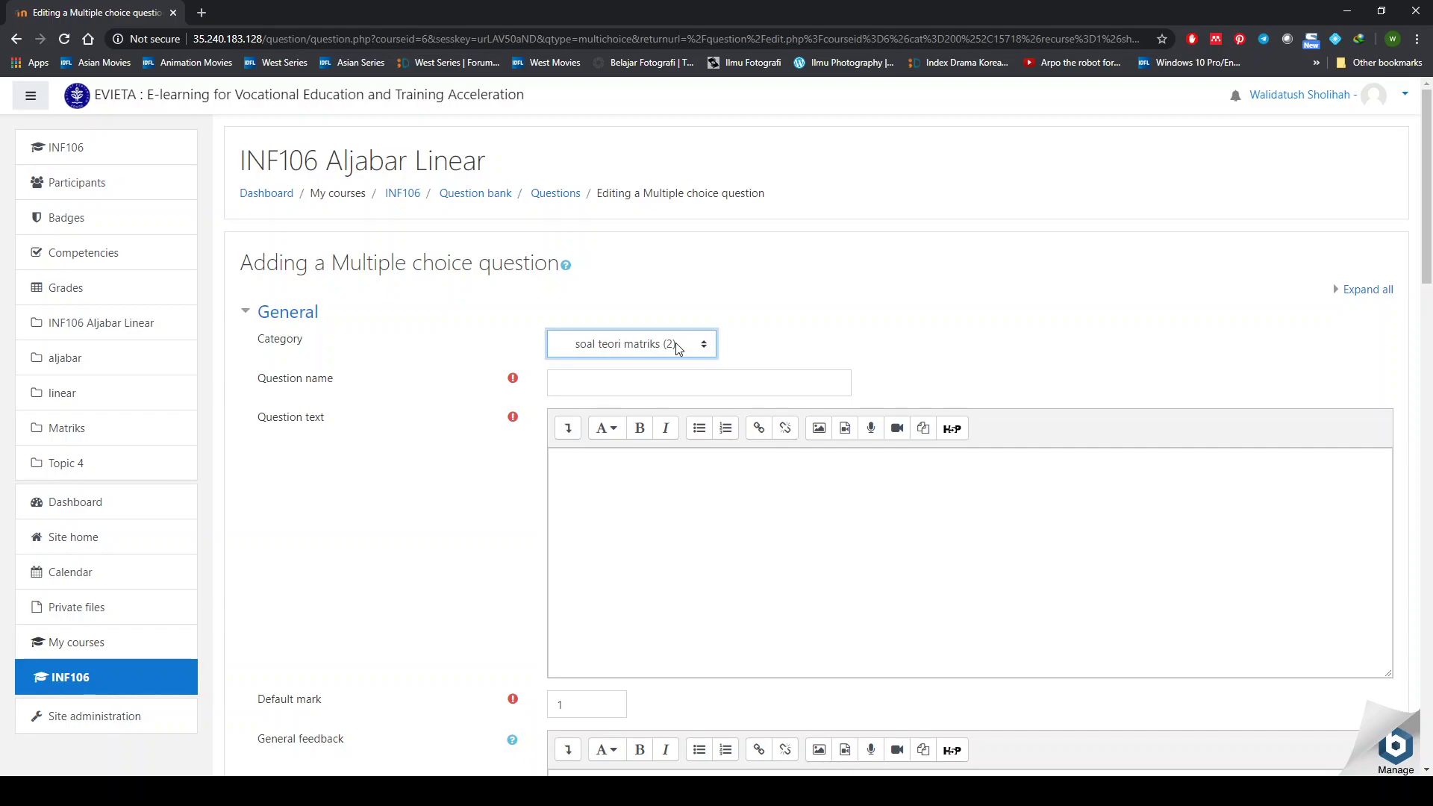
left_click(625, 463)
left_click(626, 463)
Name the question 03 and enter "tentukan solusi dari" as the question text.
left_click(650, 387)
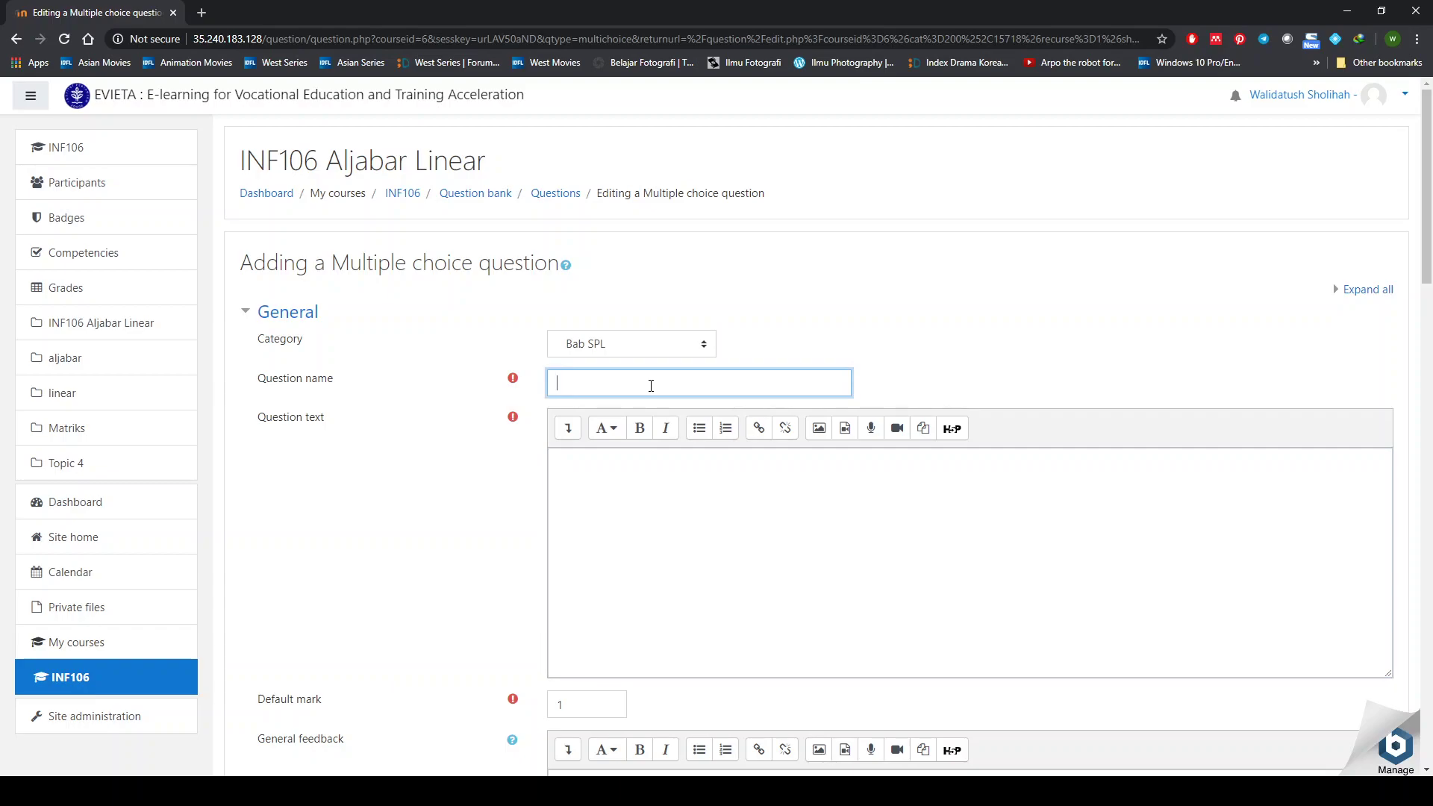
type("solusi")
left_click_drag(625, 388, 547, 405)
type("03")
left_click(636, 488)
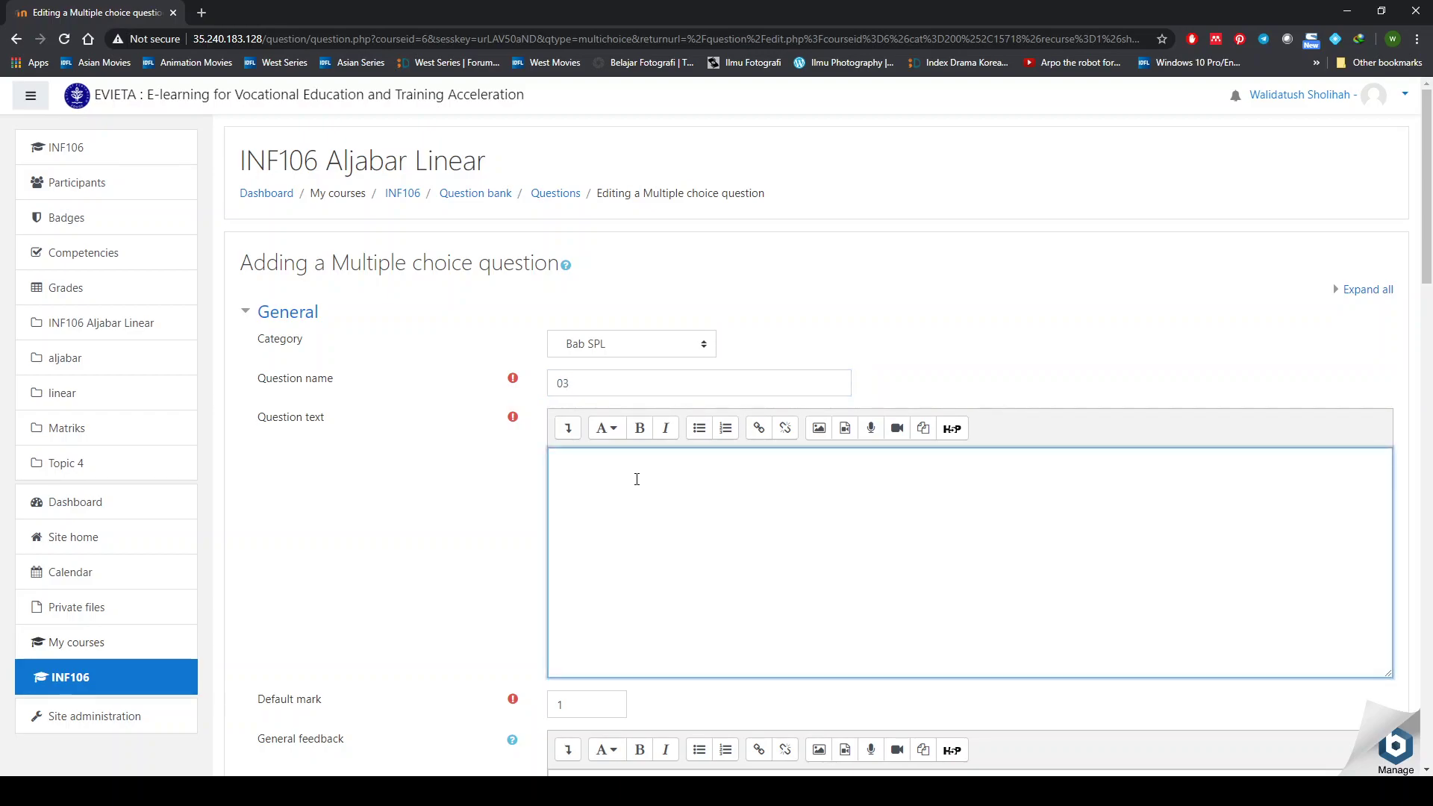
type("tentukan solusi dari")
Upload the PNG image of the augmented matrix (A|B) from the computer for the question text.
left_click(819, 428)
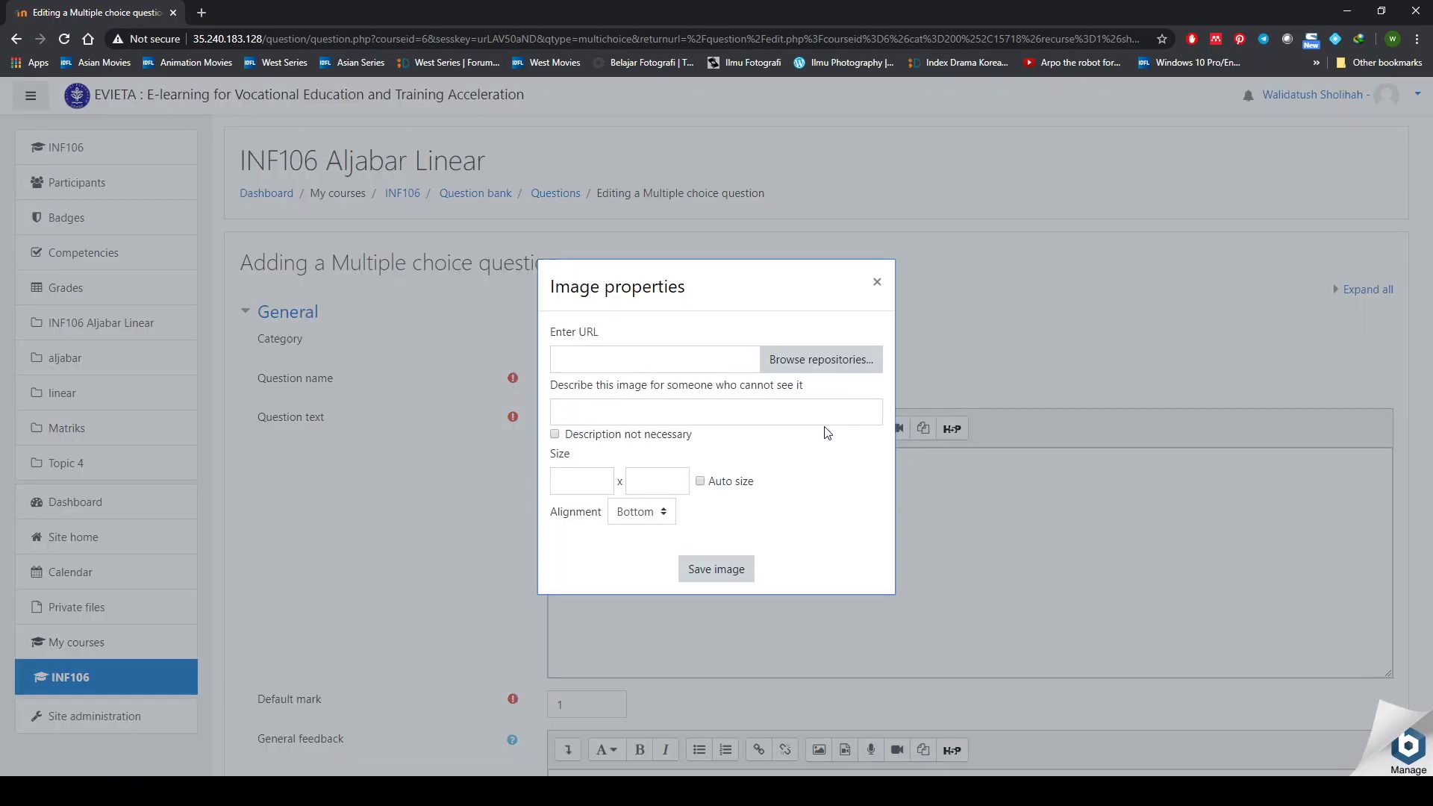
left_click(823, 359)
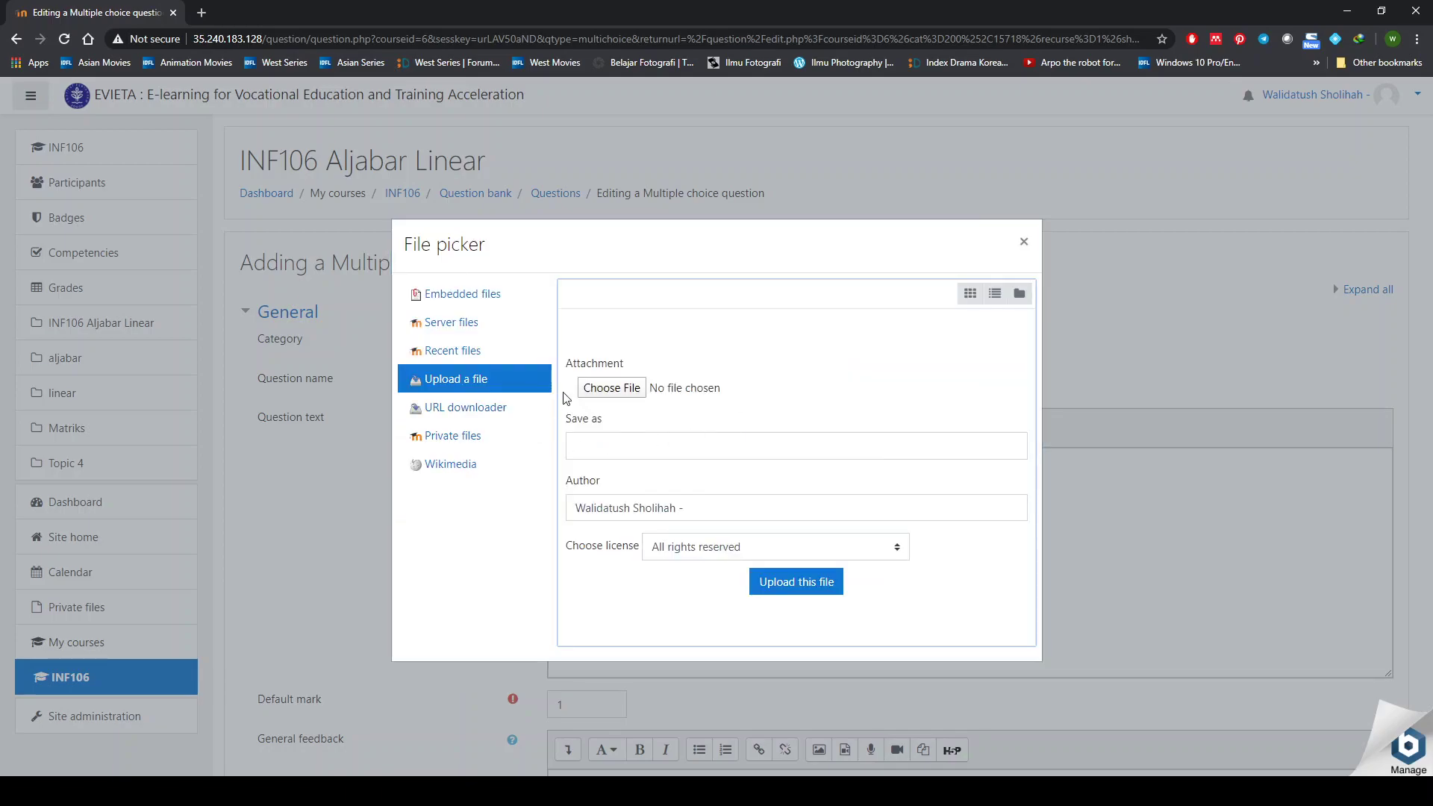
left_click(612, 389)
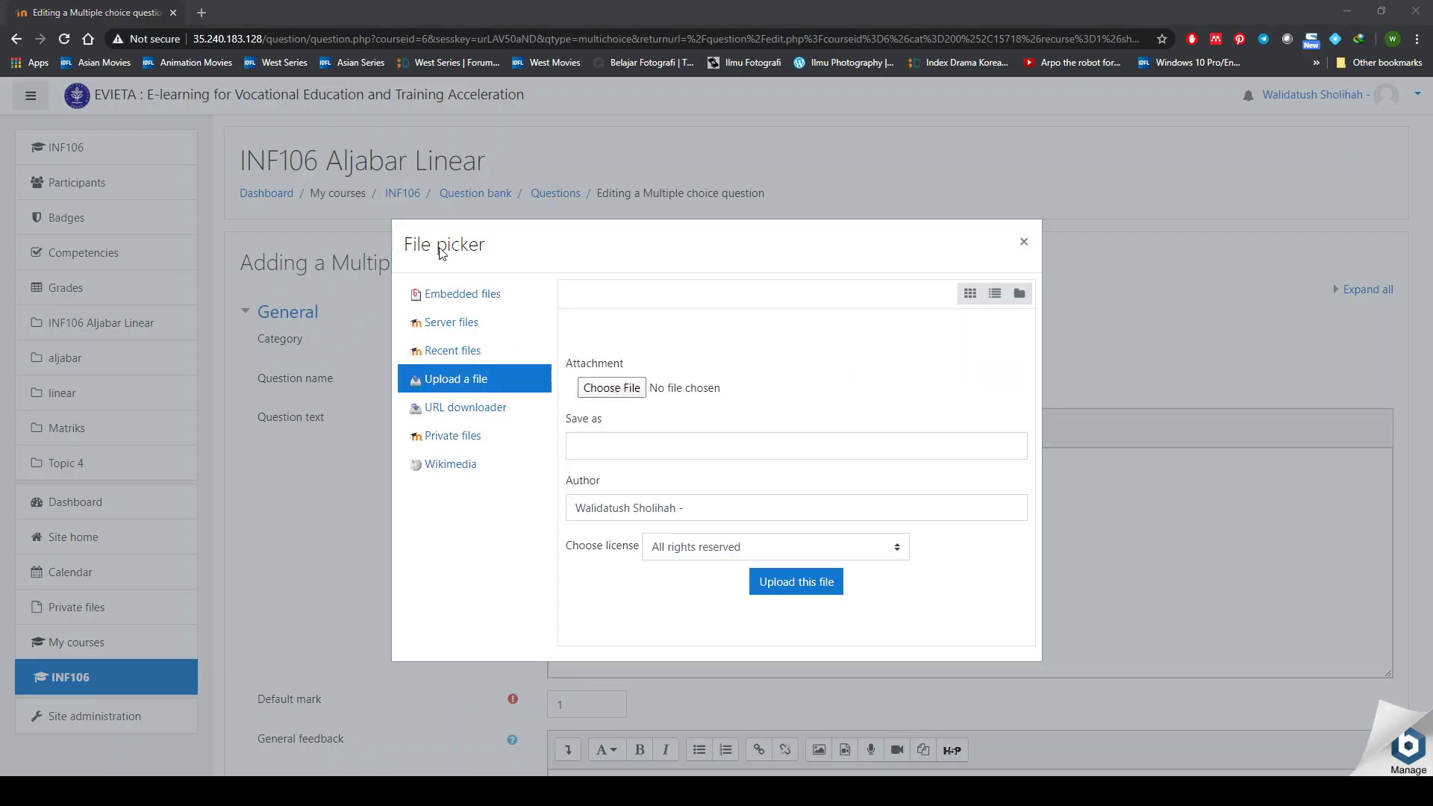
left_click(583, 381)
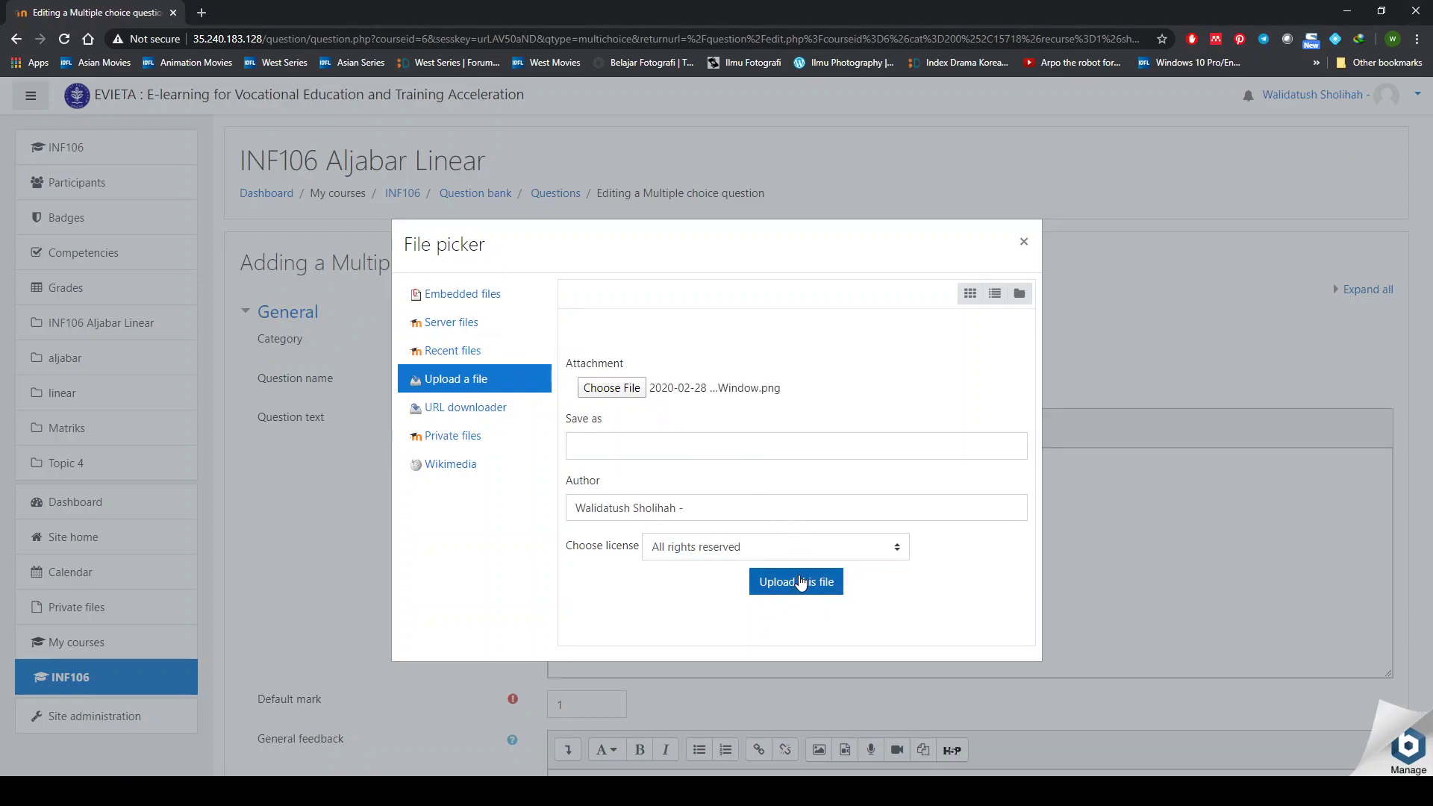
left_click(802, 582)
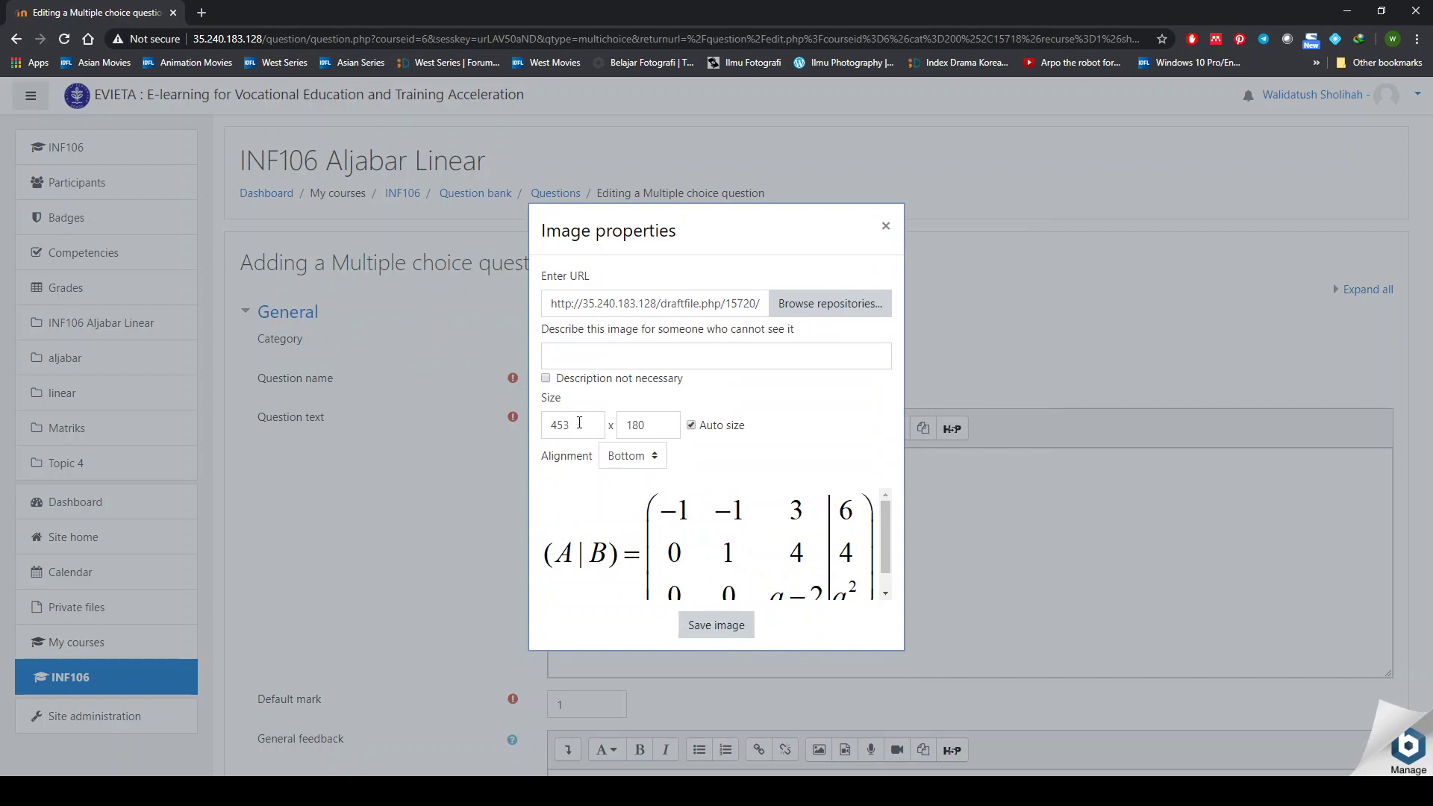
Mark the image description as not necessary, set its width to 200 with automatic sizing, and insert it into the question text.
left_click(583, 384)
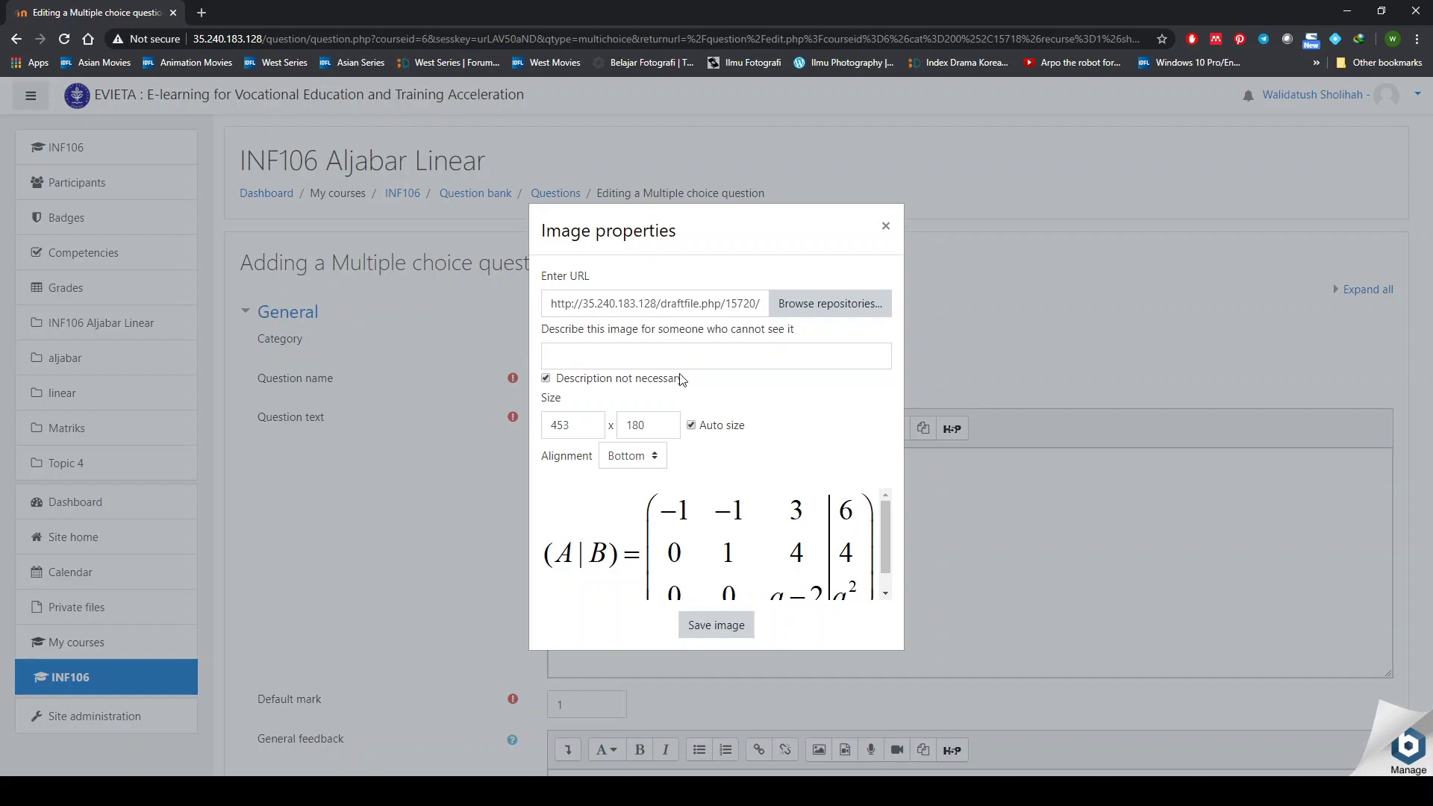
left_click_drag(588, 429, 562, 427)
key("Tab")
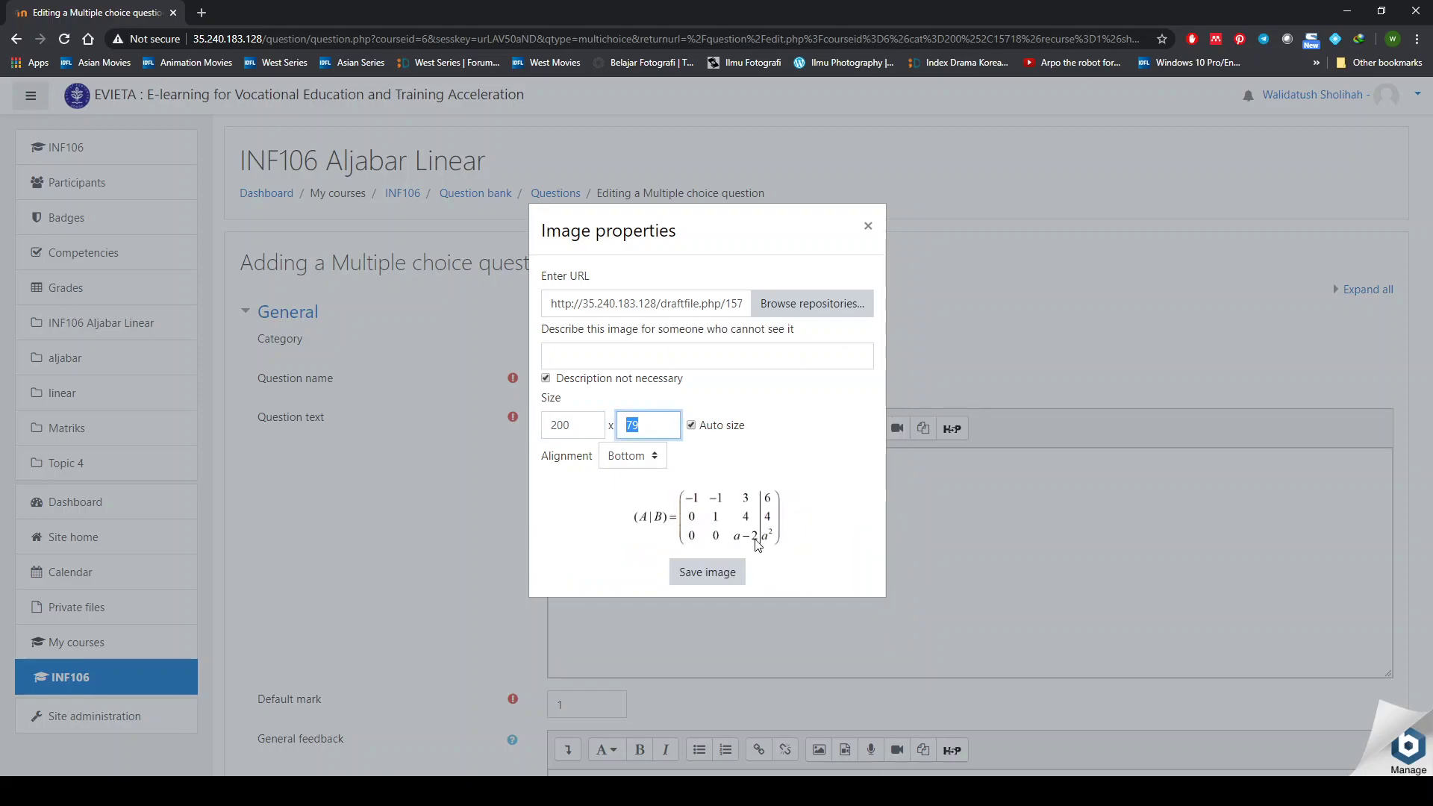
left_click(703, 576)
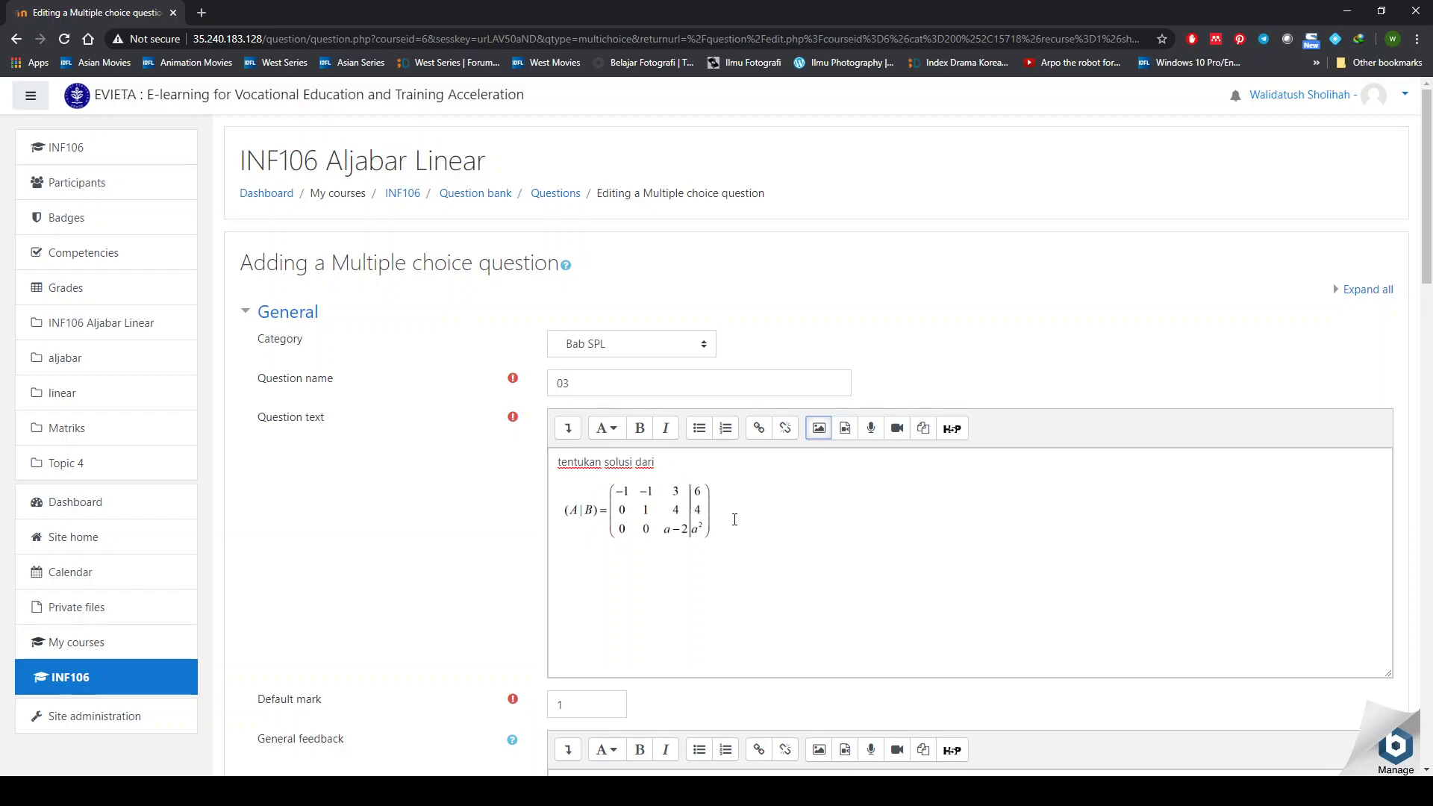
Keep the default mark at 1, allow multiple answers, and set the choices to No numbering.
scroll(733, 515, "down", 1)
scroll(735, 519, "down", 4)
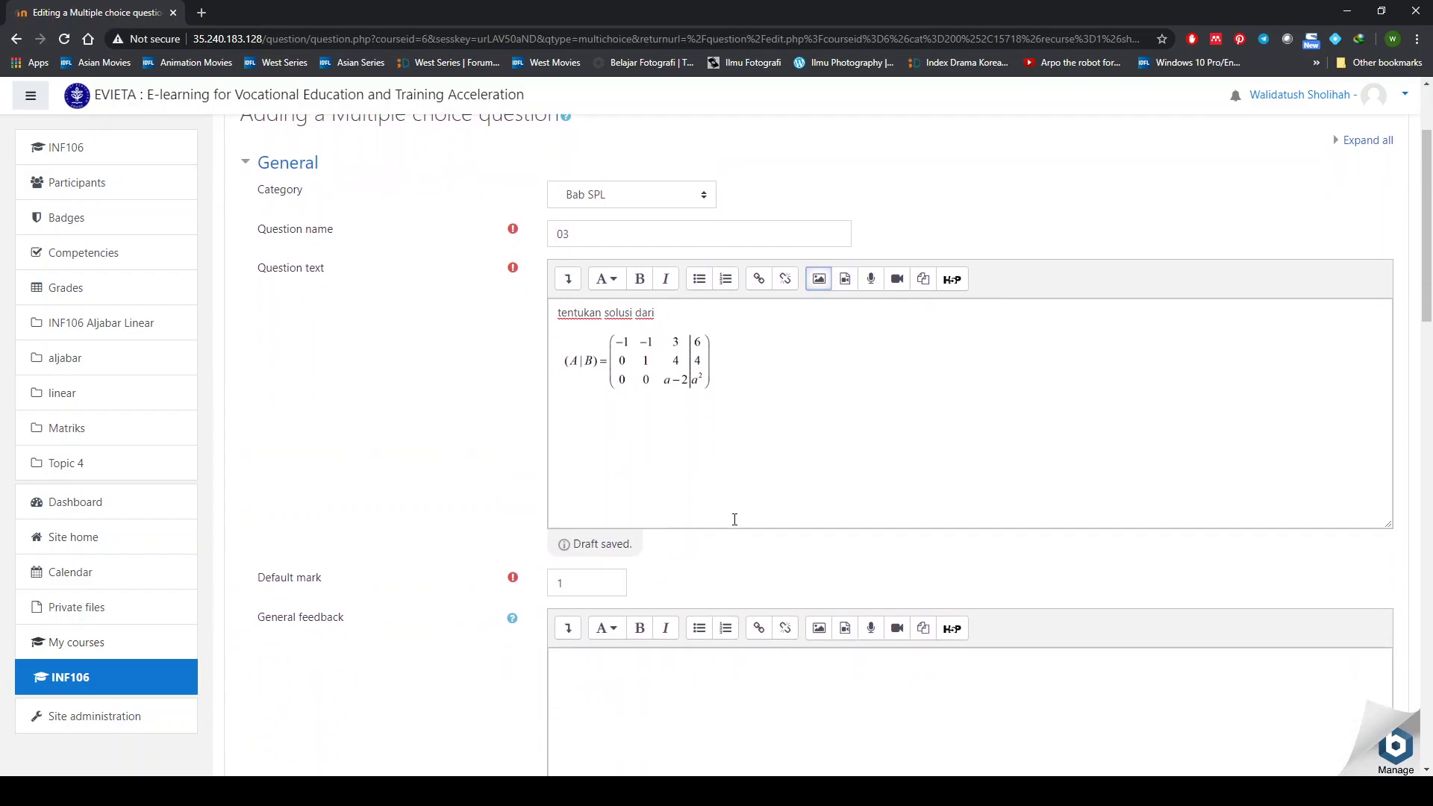
scroll(734, 520, "down", 1)
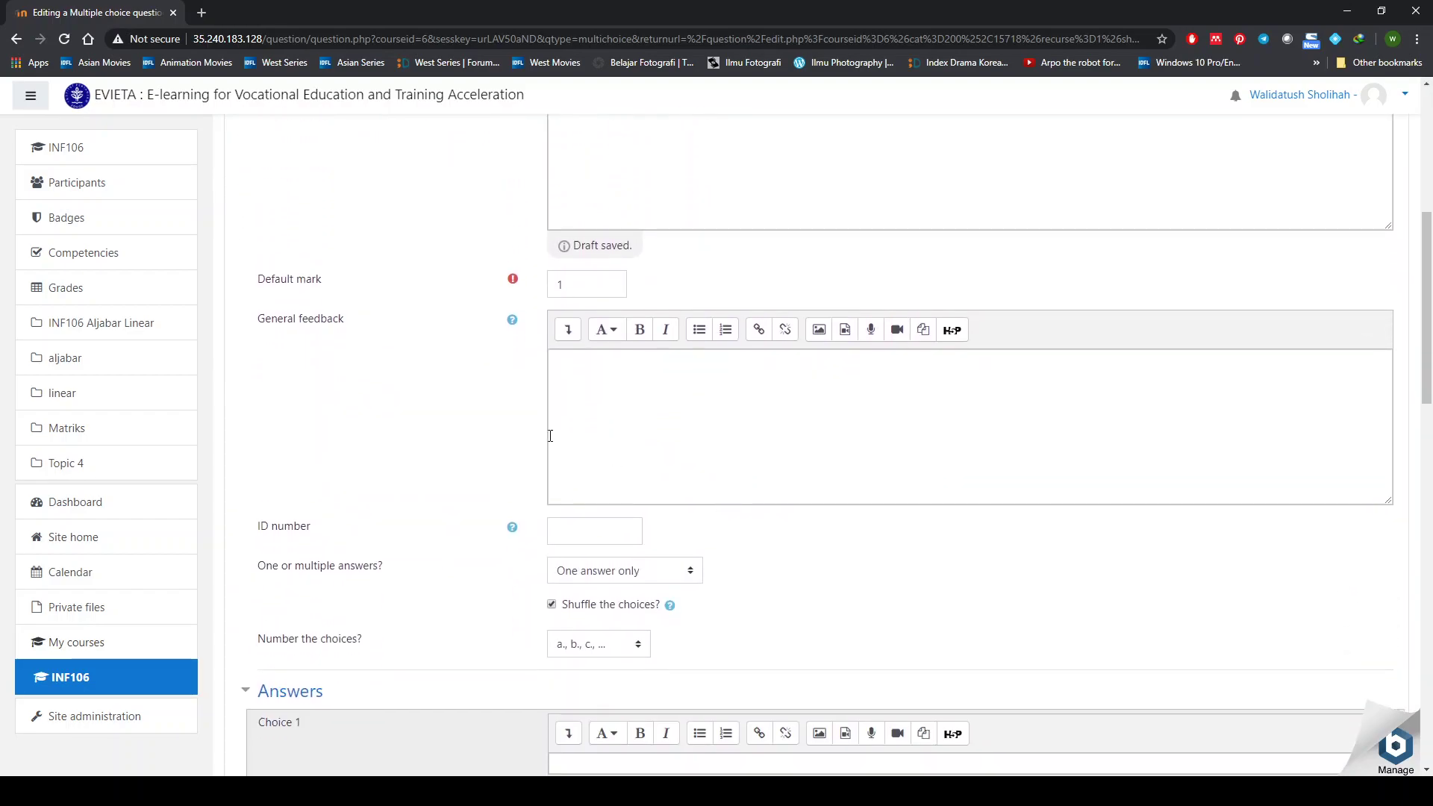
left_click(591, 280)
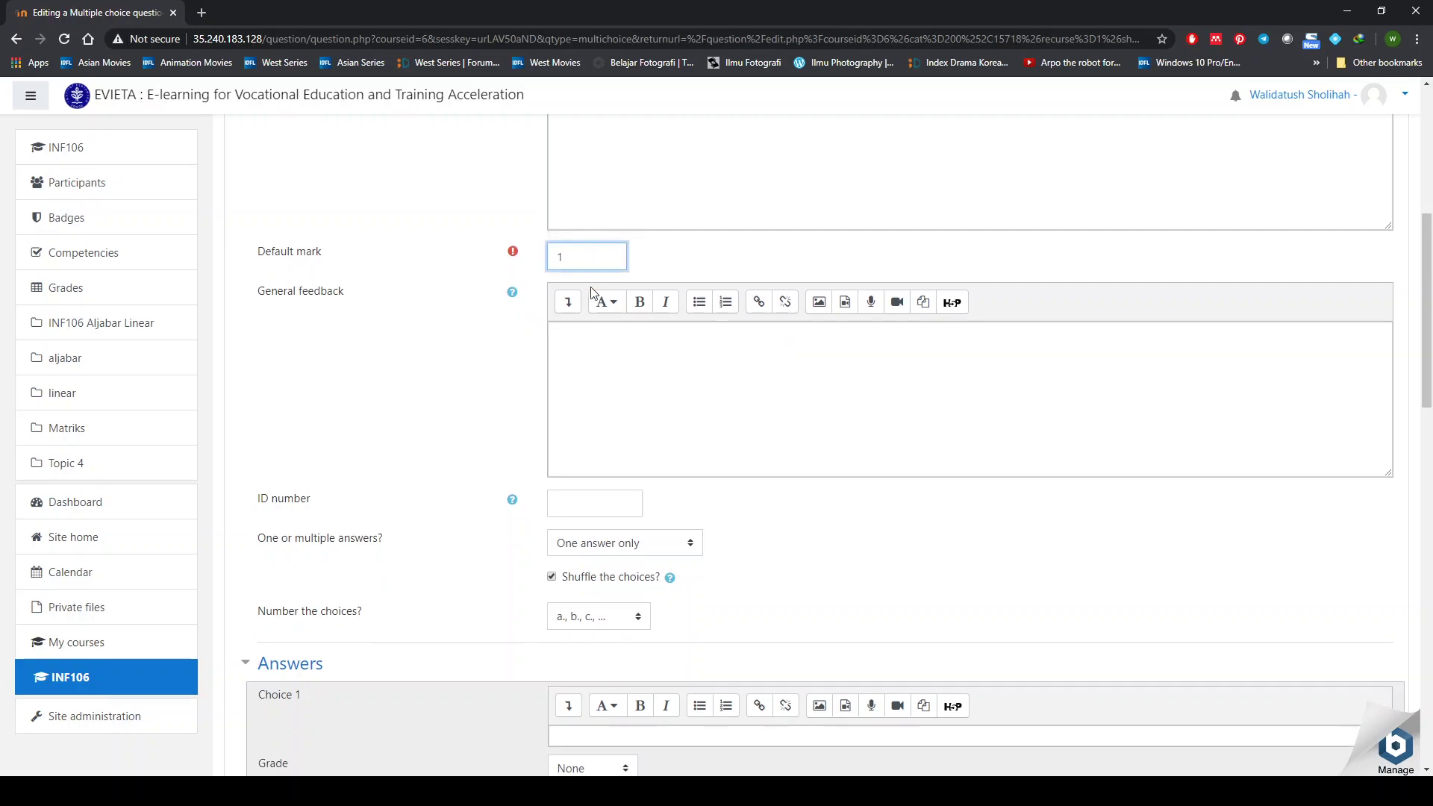
scroll(616, 468, "down", 2)
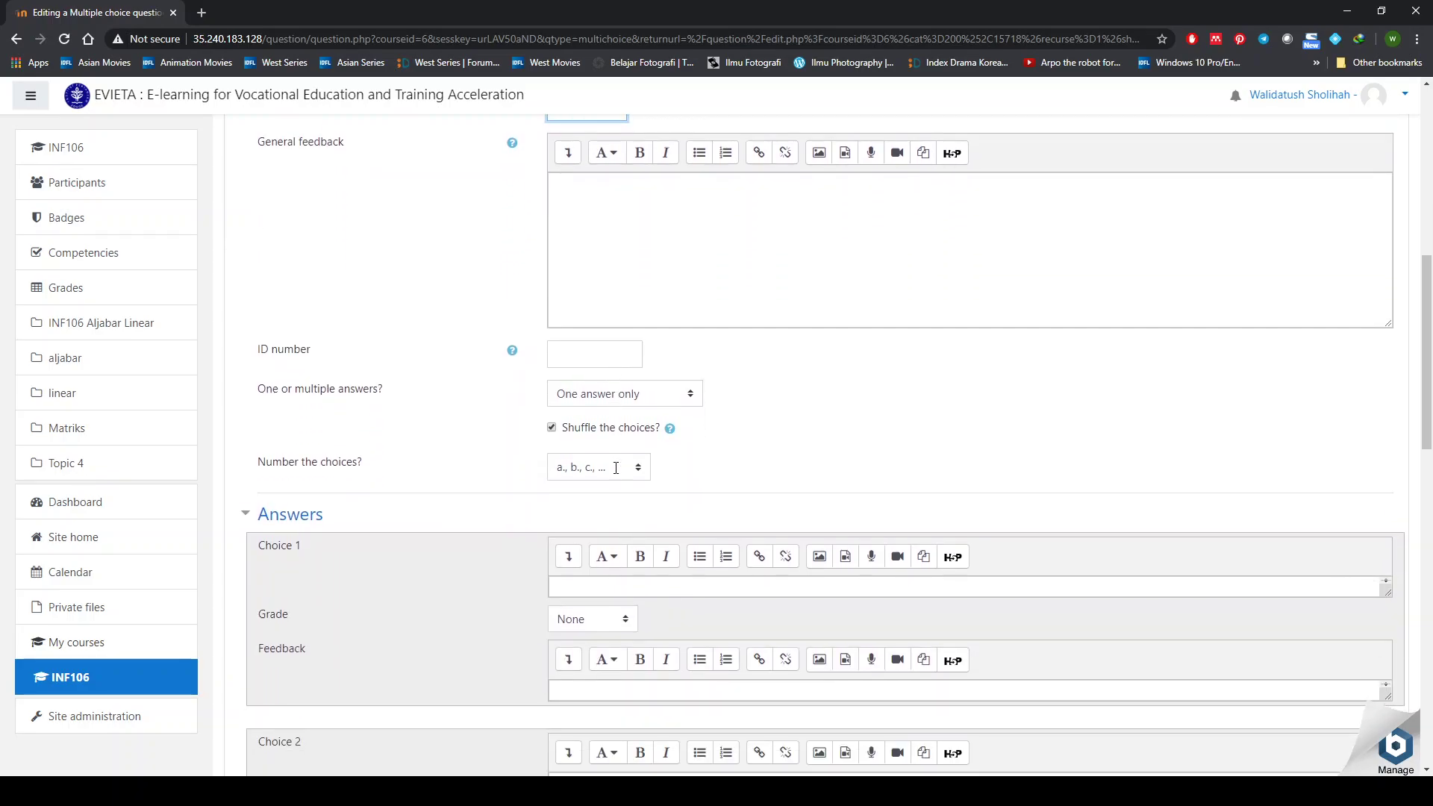
left_click(616, 400)
left_click(628, 423)
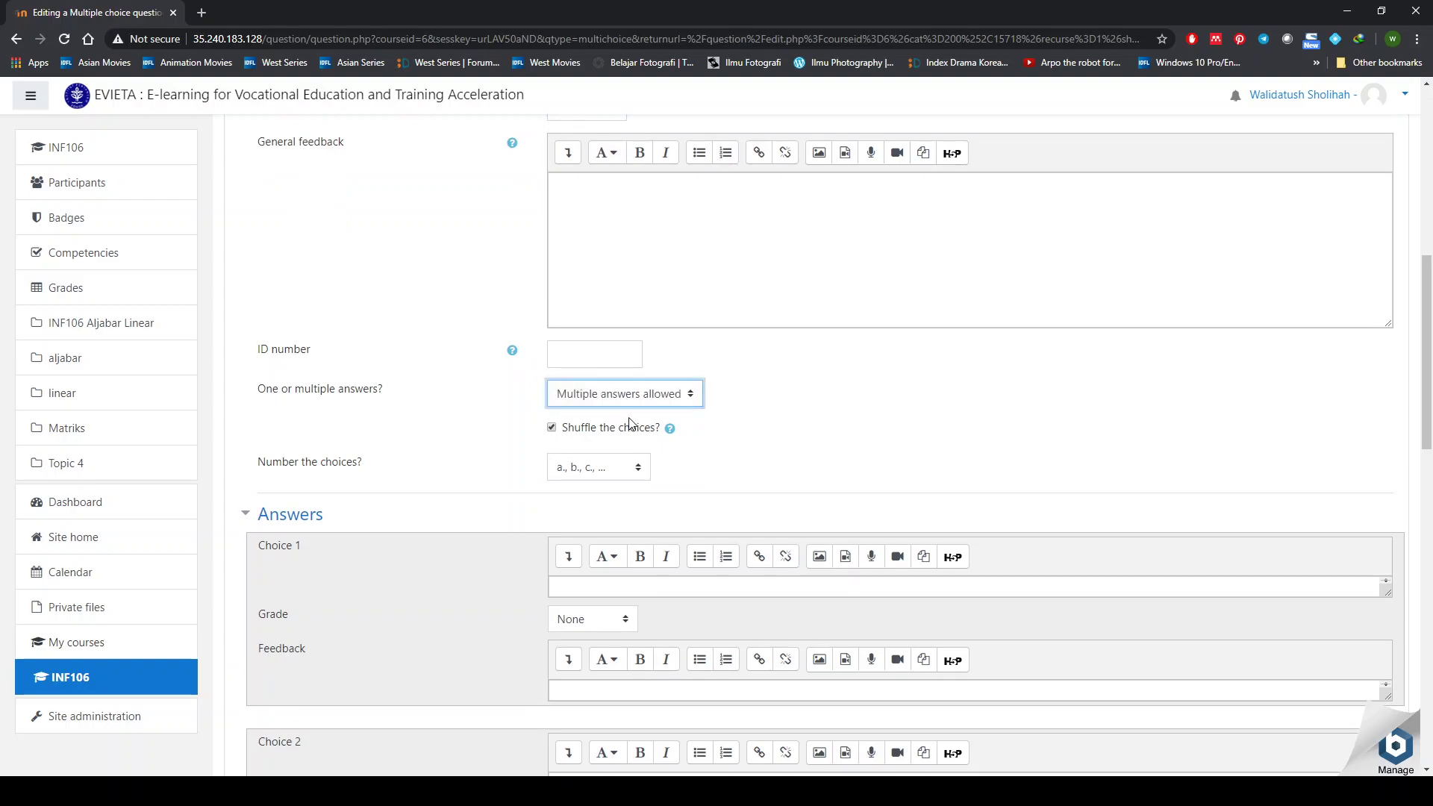
left_click(616, 468)
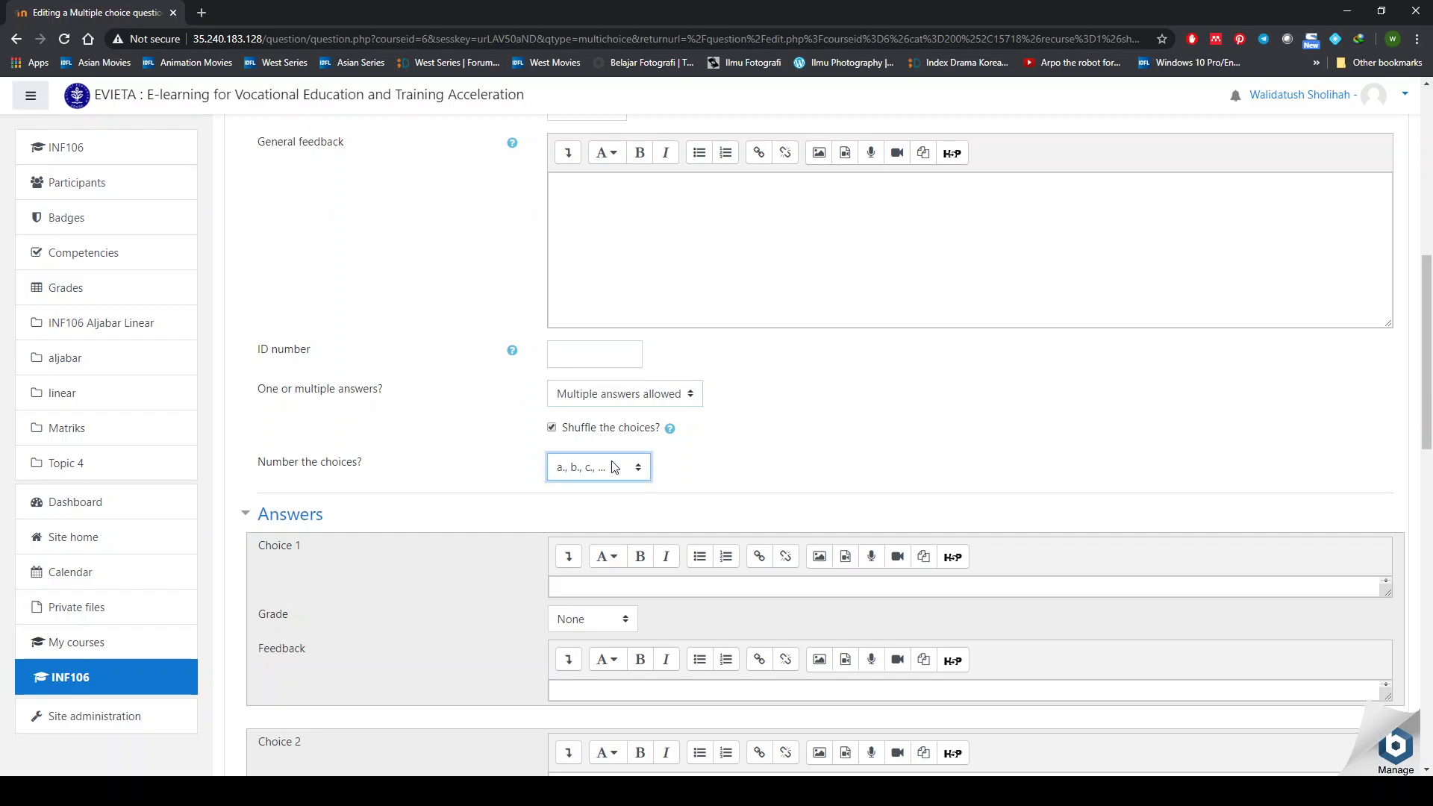
left_click(622, 620)
Enter 2 as Choice 1 and give it a grade of 50%.
scroll(633, 613, "down", 2)
left_click(659, 435)
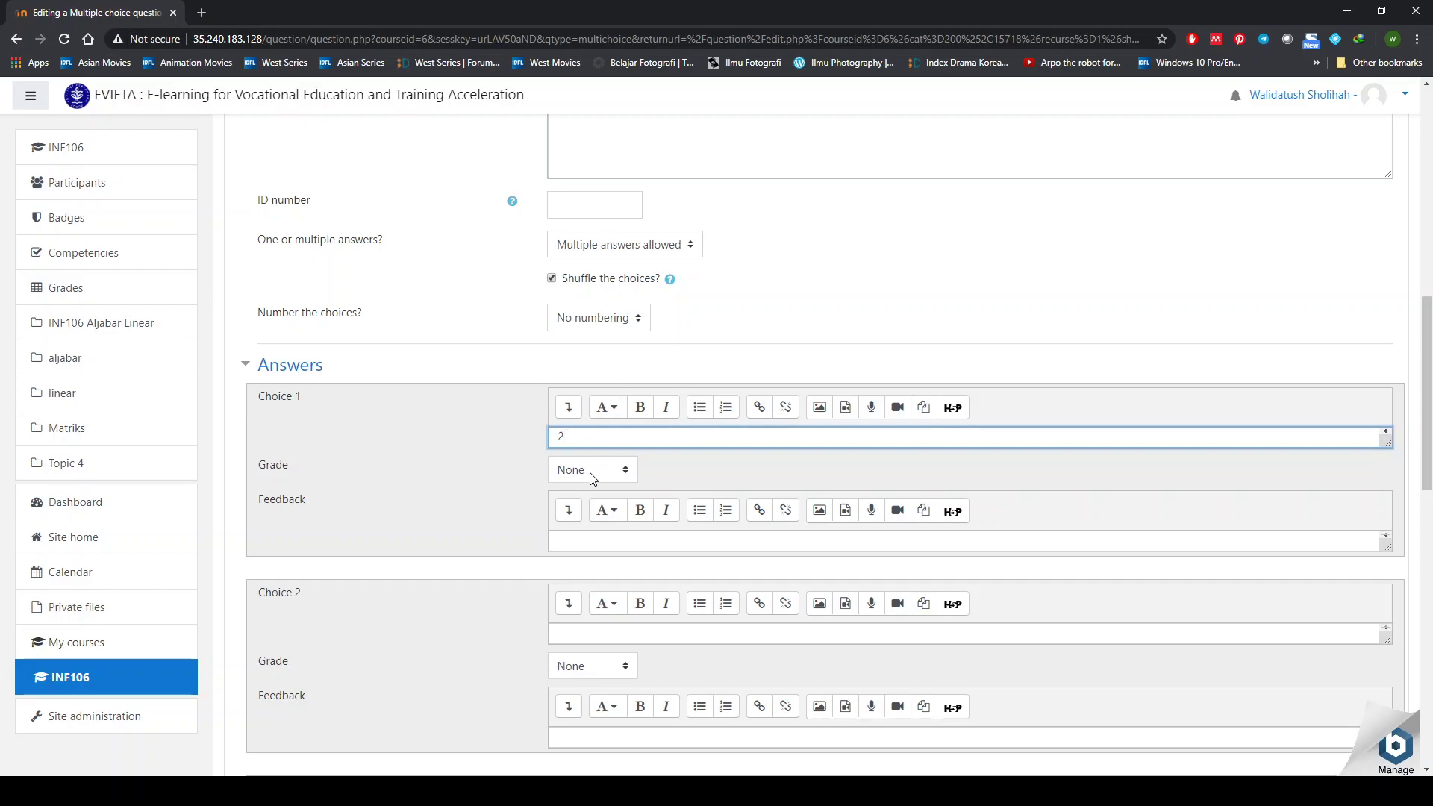
key("Tab")
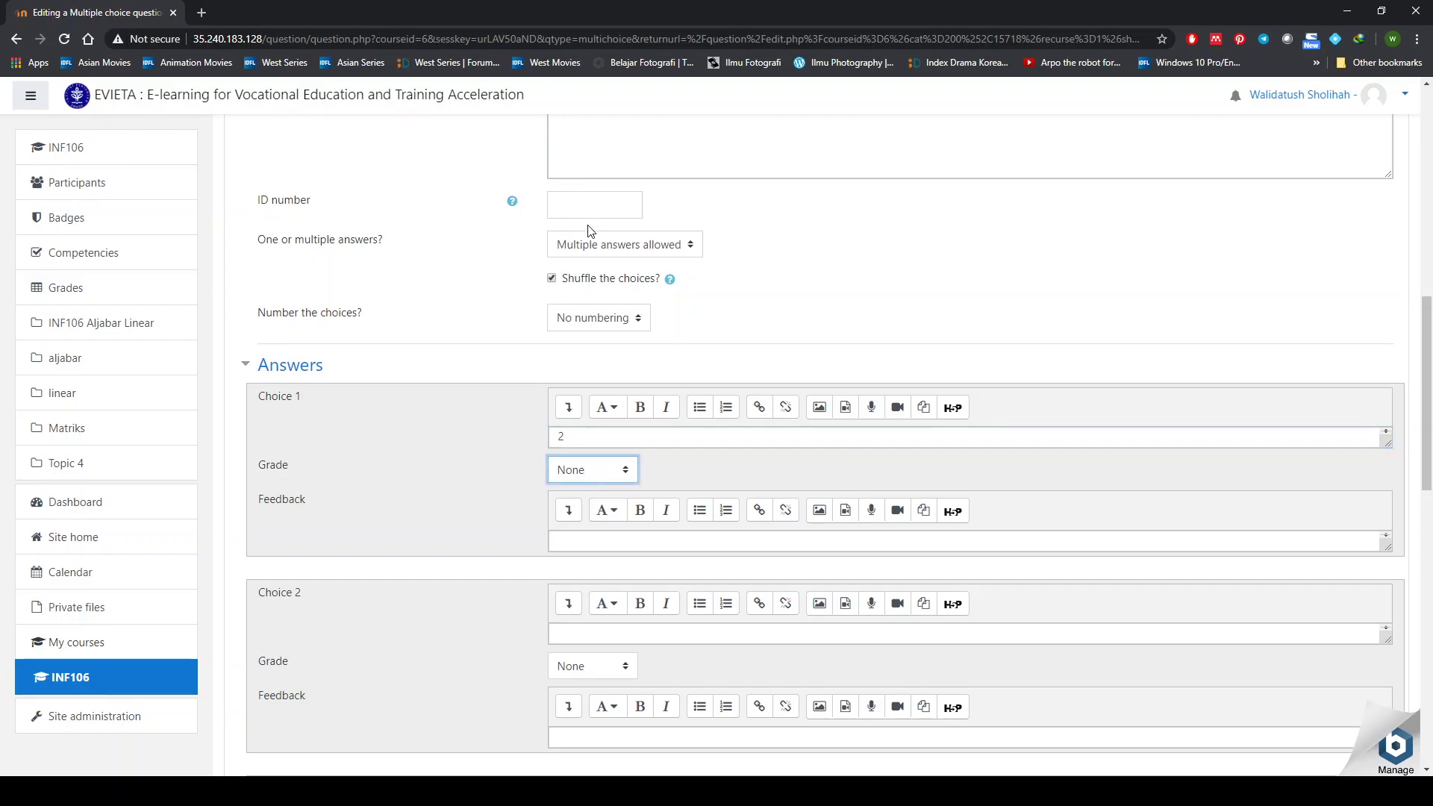
key("5")
scroll(589, 511, "down", 2)
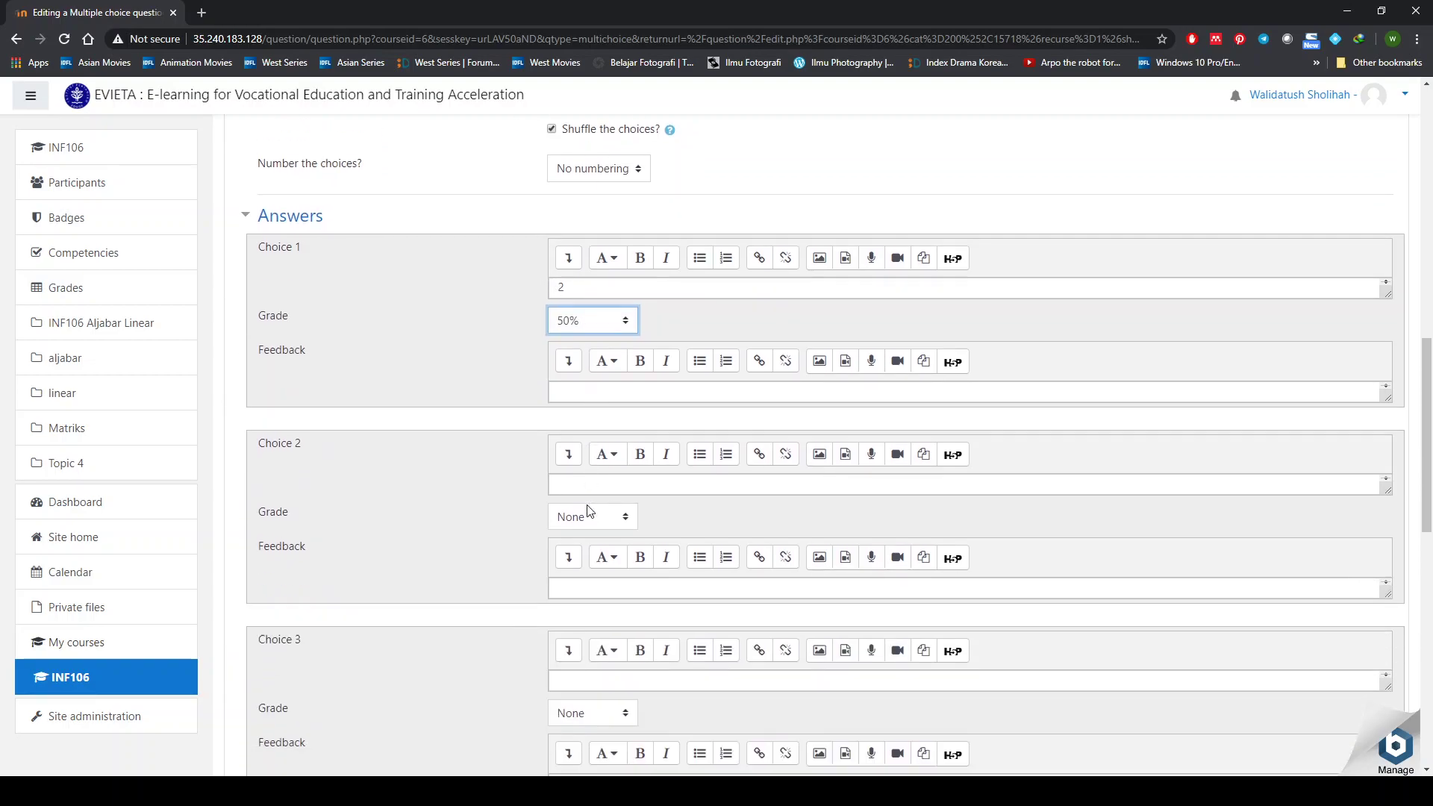
Enter 4 as Choice 2 and give it a grade of 50%.
left_click(594, 485)
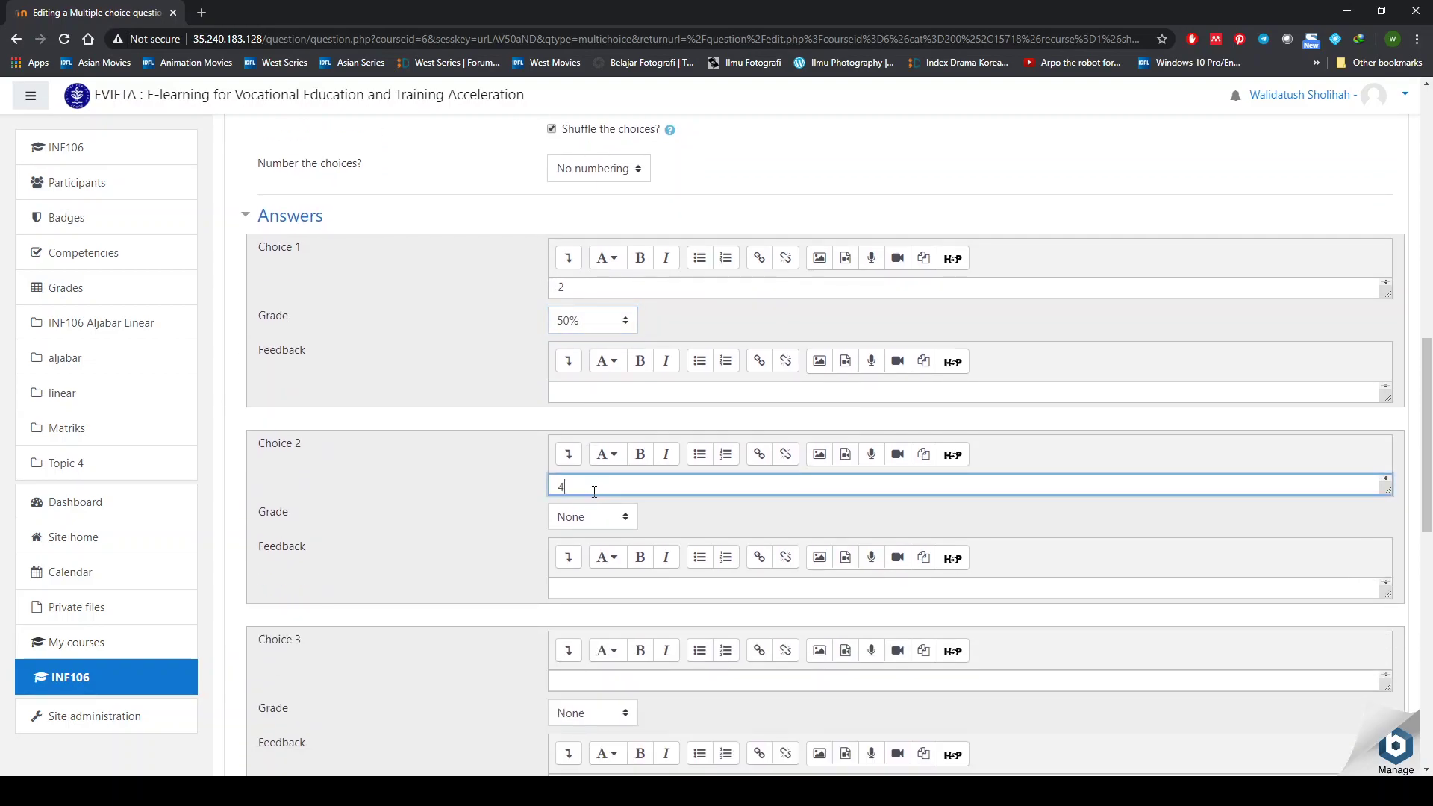
key("Tab")
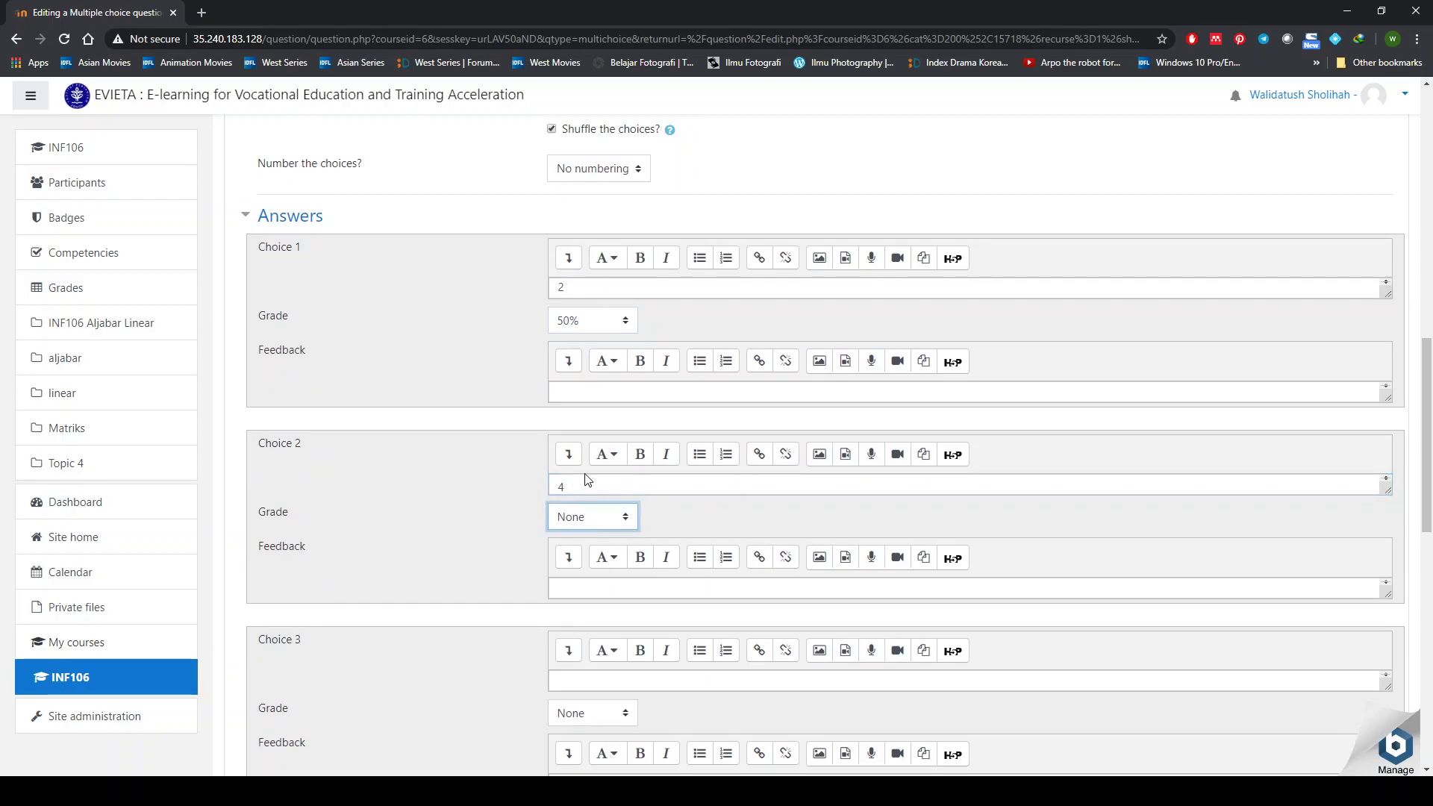
left_click(583, 199)
scroll(639, 487, "down", 1)
Enter 5 as Choice 3 without a grade and re-enter 4 in the emptied Choice 2.
left_click(576, 680)
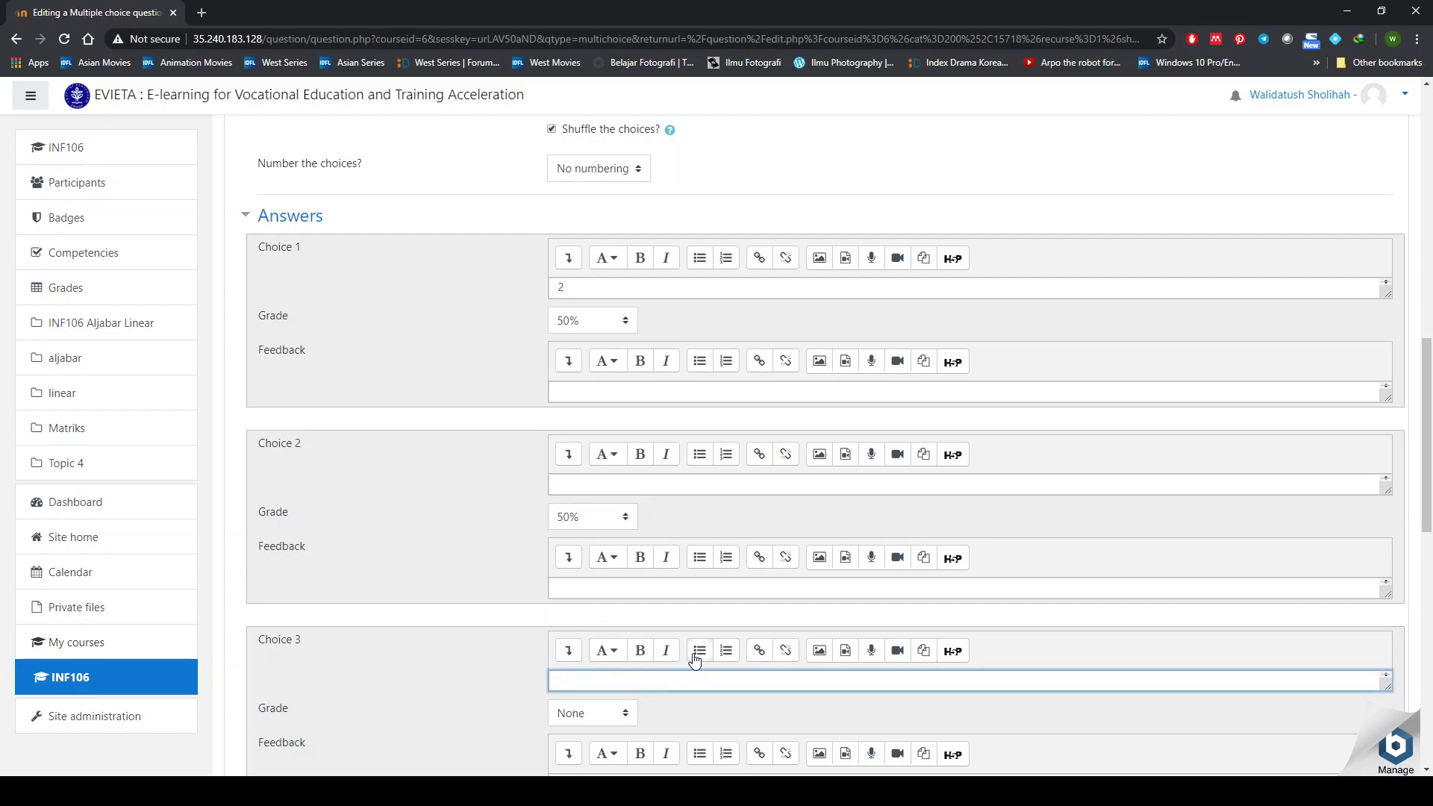
type("5")
scroll(516, 706, "down", 3)
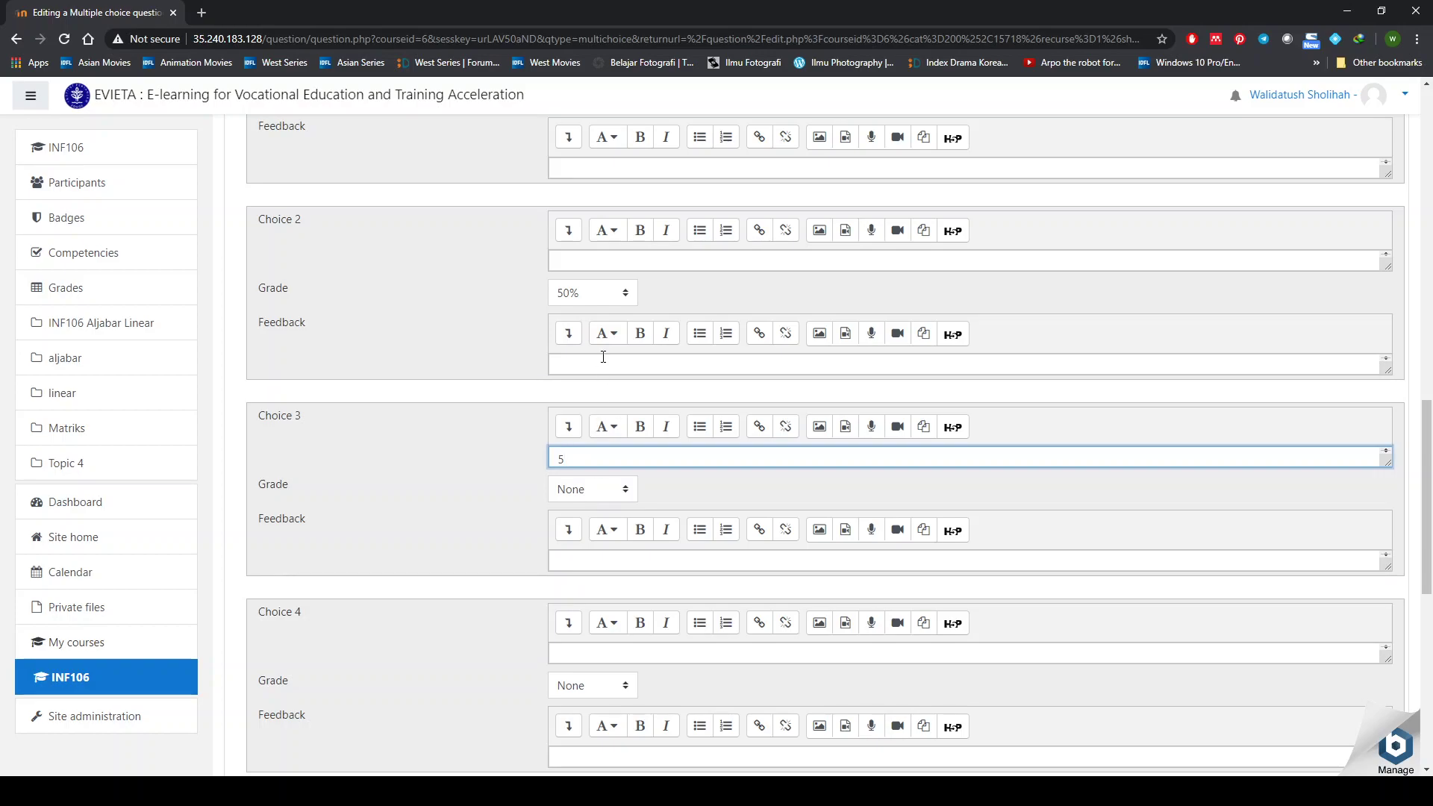
scroll(472, 363, "up", 2)
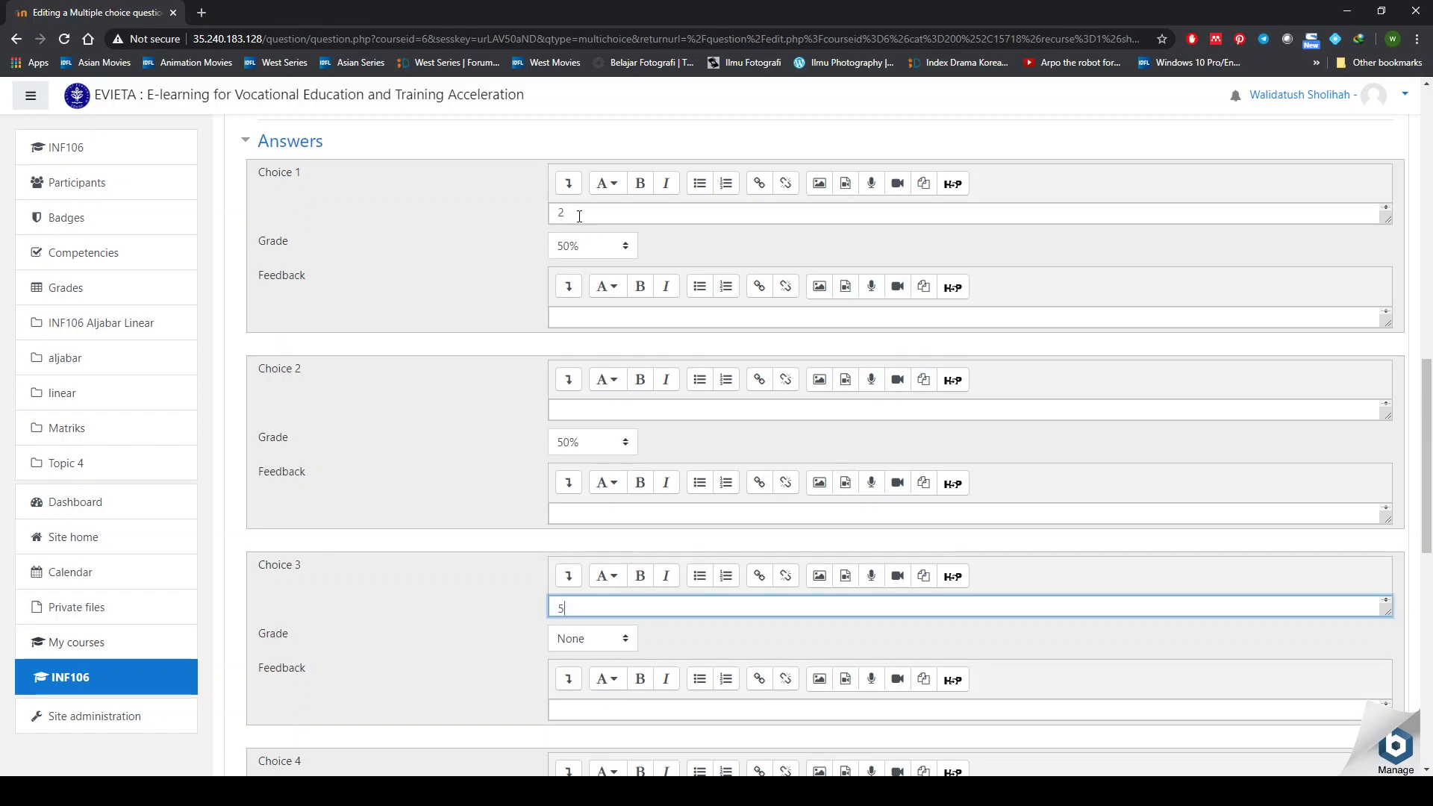
left_click(596, 409)
type("4")
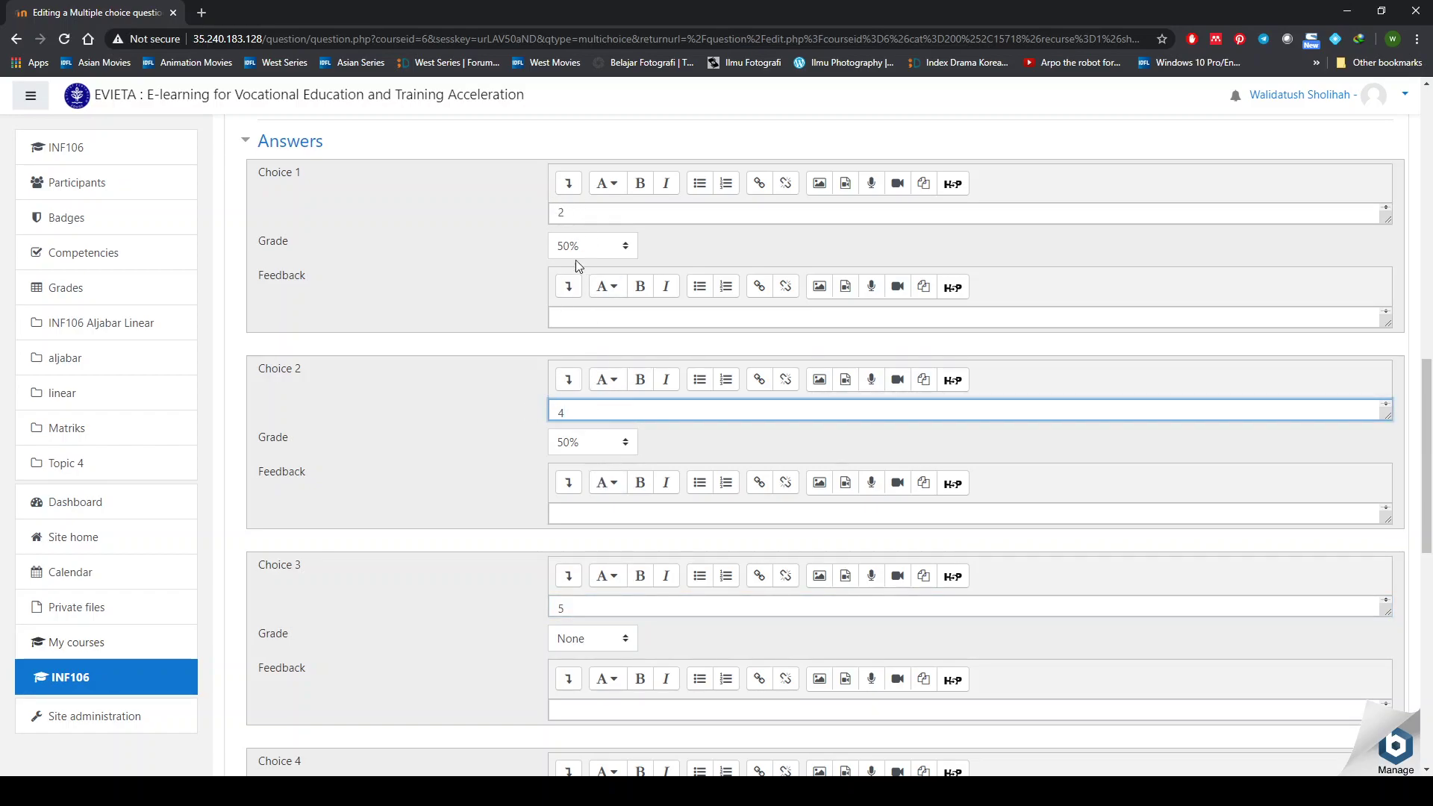
Enter 6 as Choice 4 without a grade and save the question.
scroll(493, 574, "down", 4)
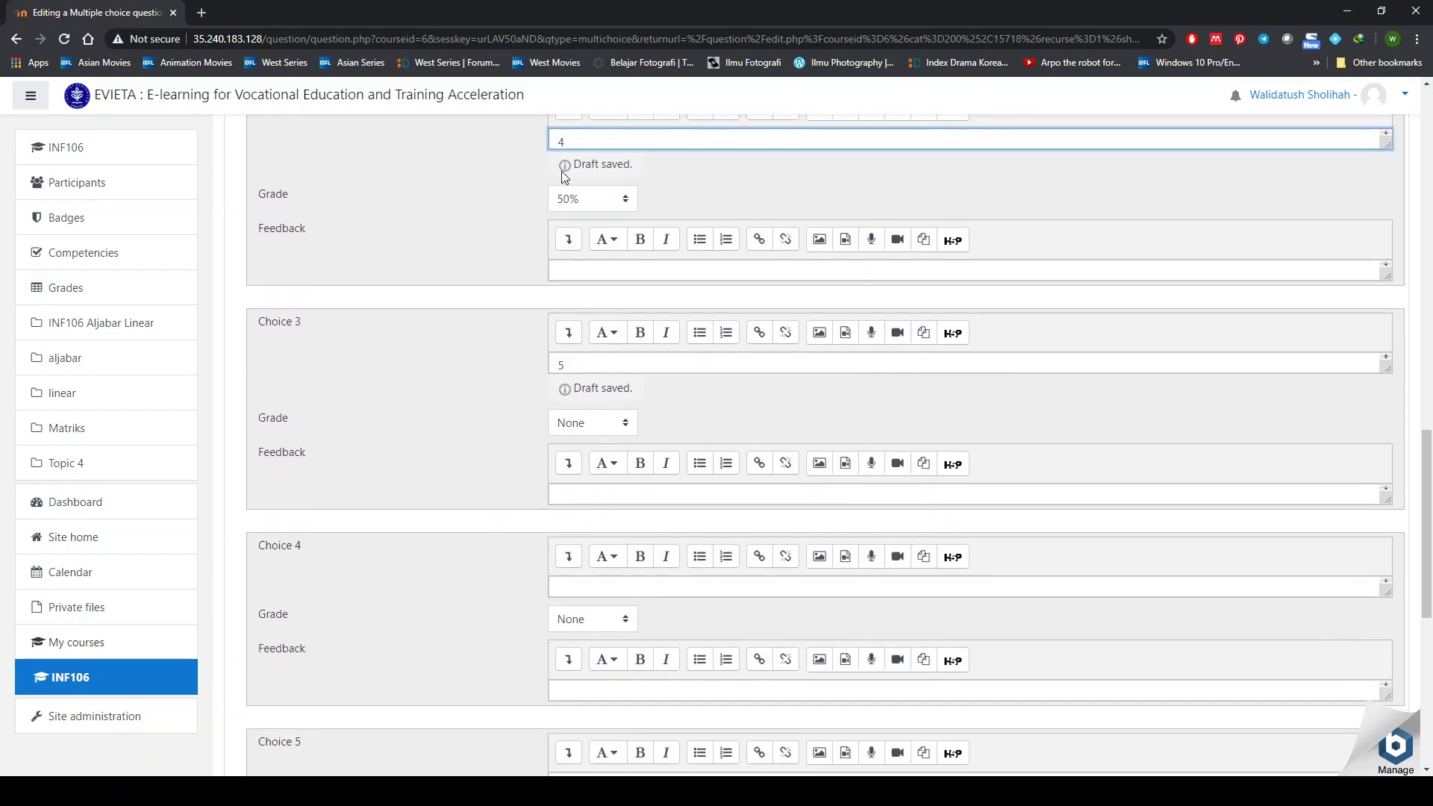
left_click(586, 588)
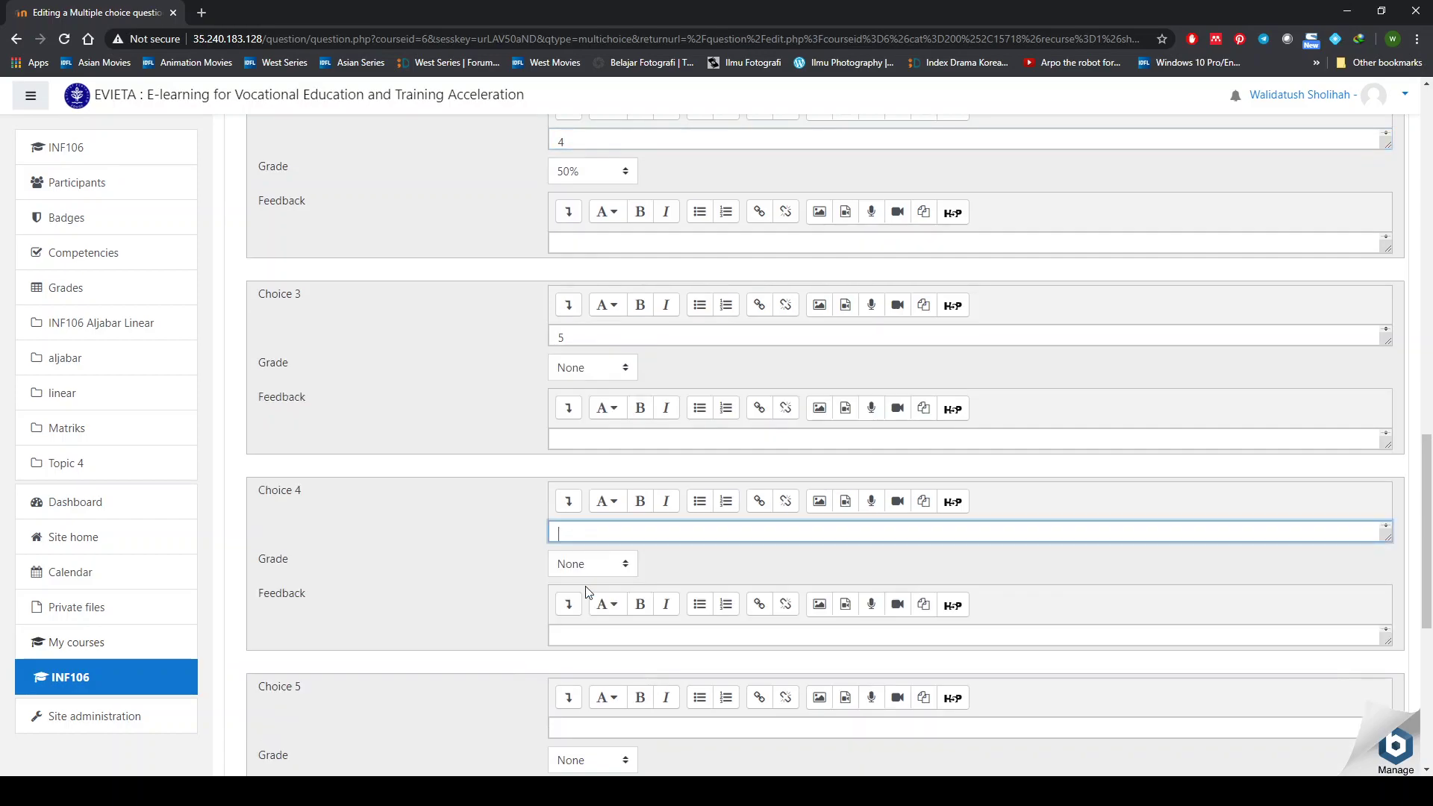
type("6")
scroll(512, 664, "down", 6)
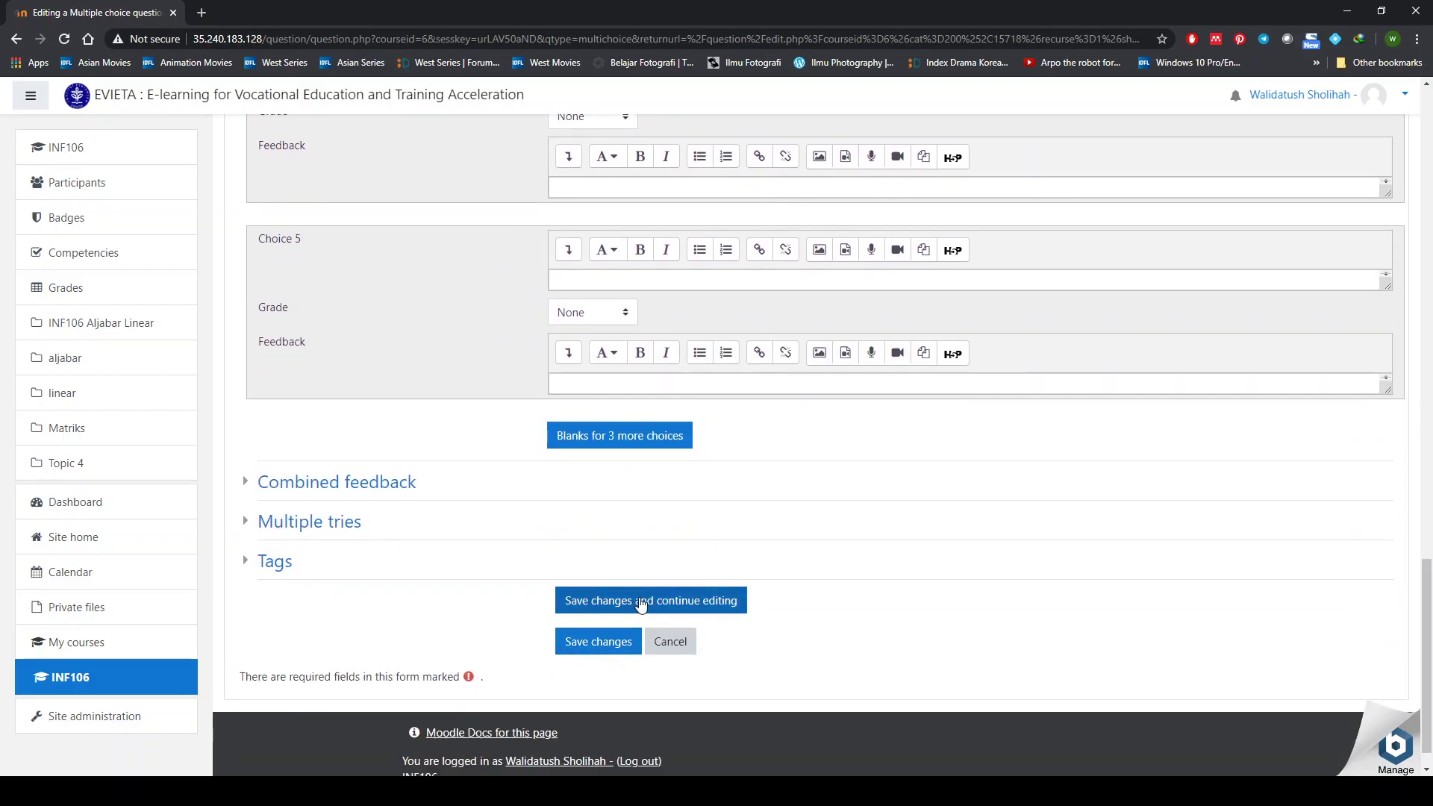
left_click(616, 642)
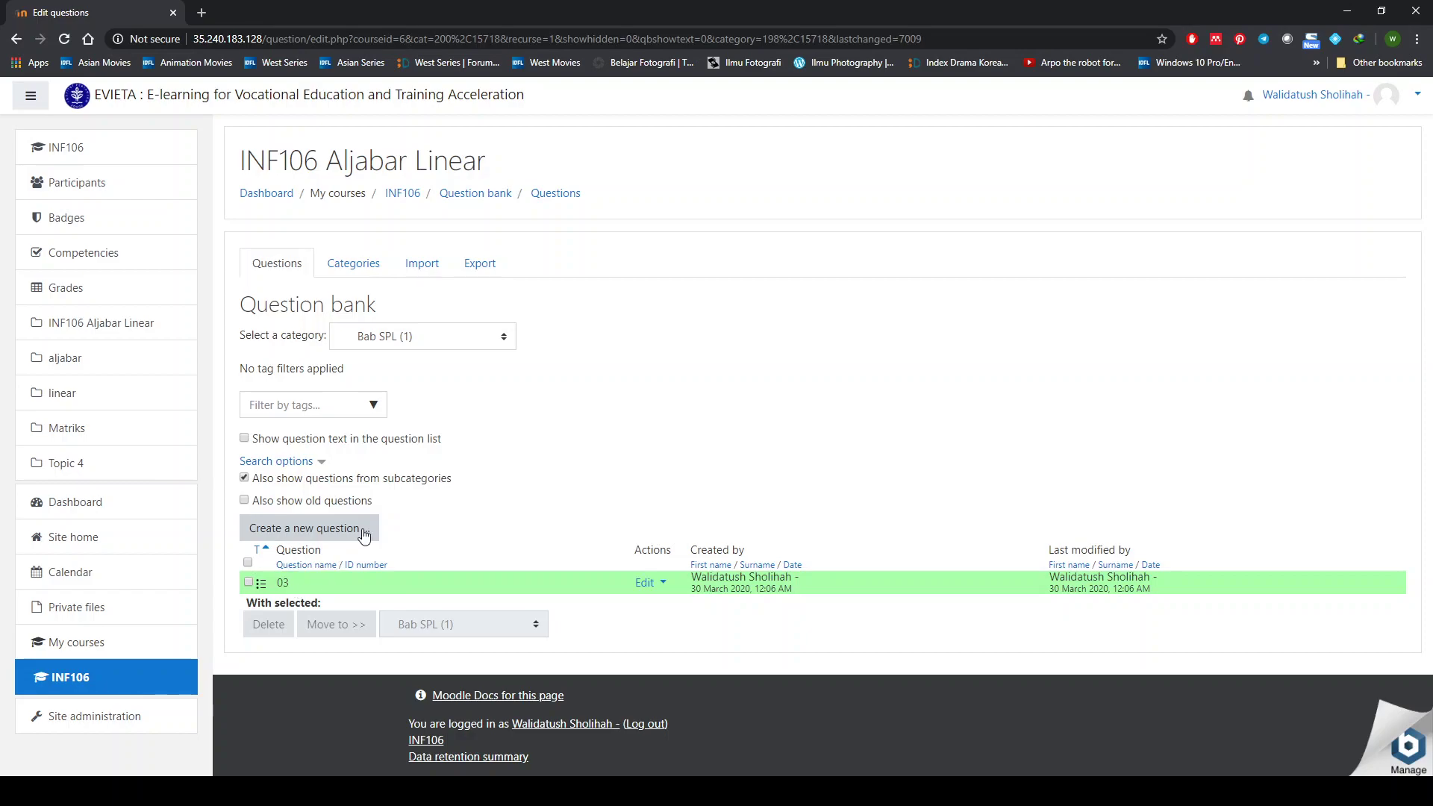
left_click(473, 332)
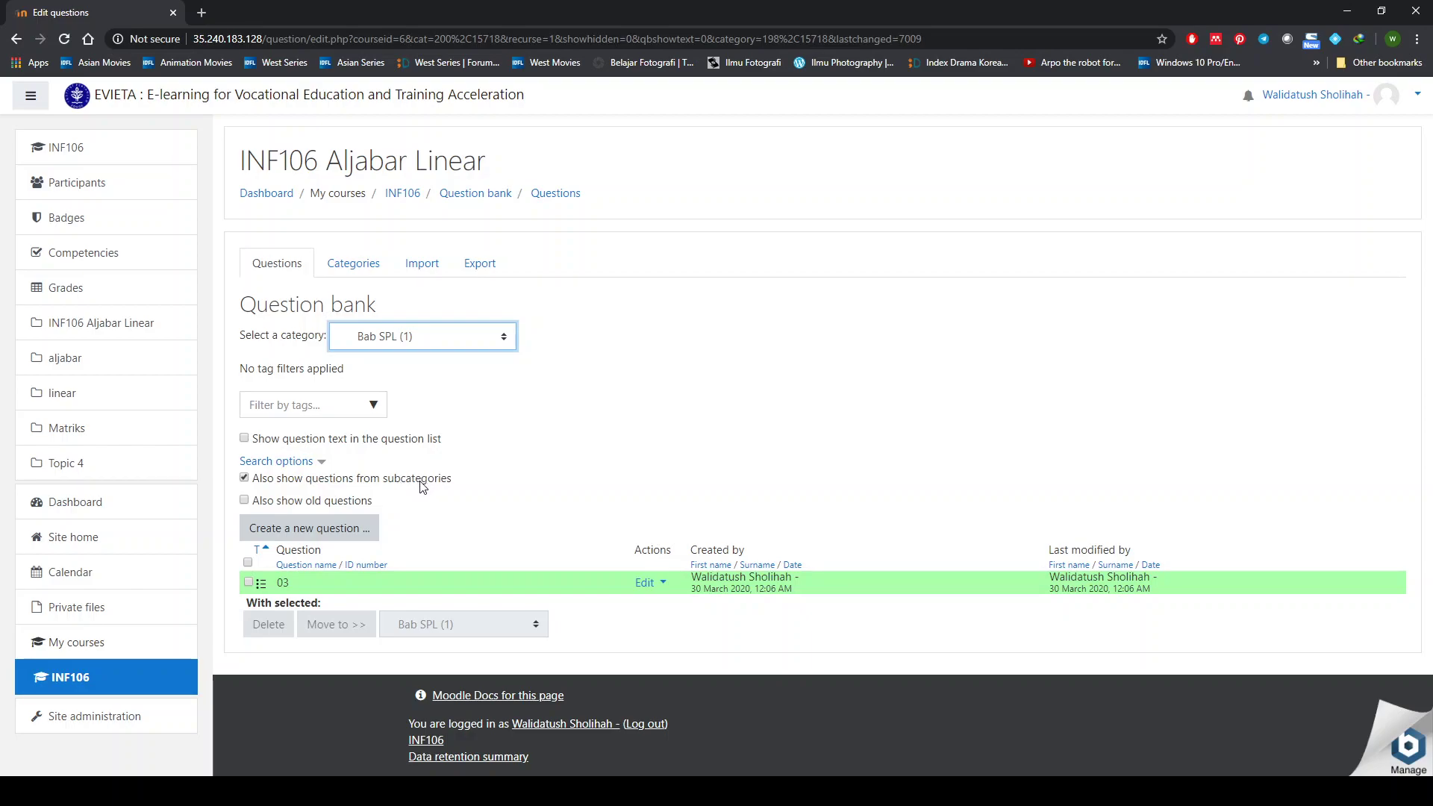
left_click(552, 462)
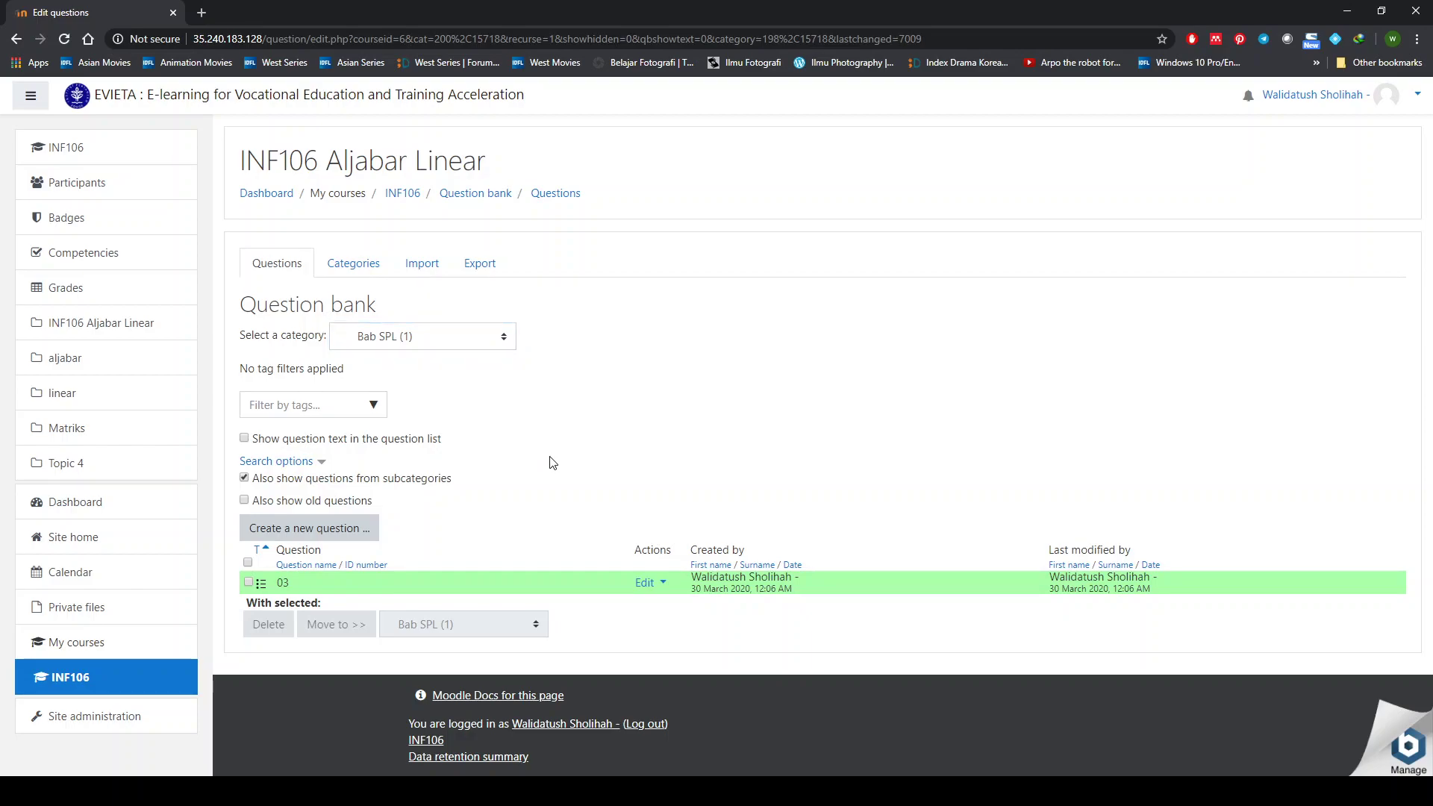